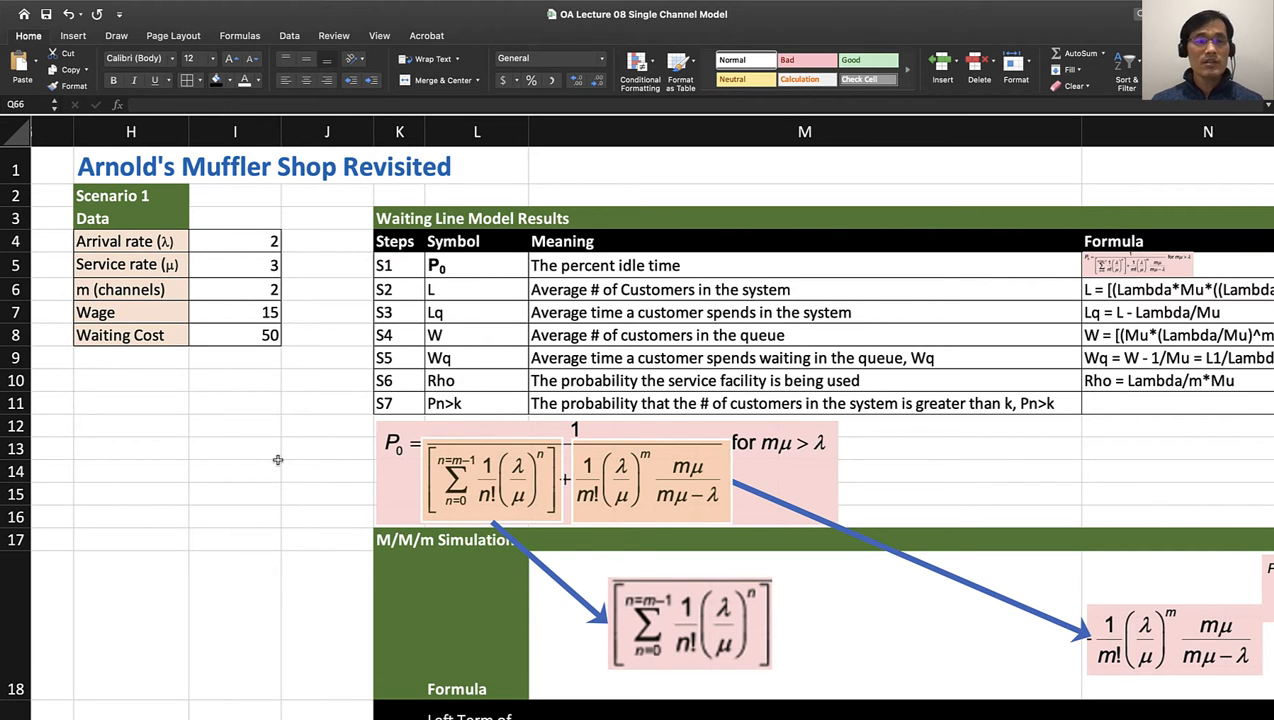
Step: Review the Scenario 1 inputs for arrival rate, service rate, wage and waiting cost
click(254, 243)
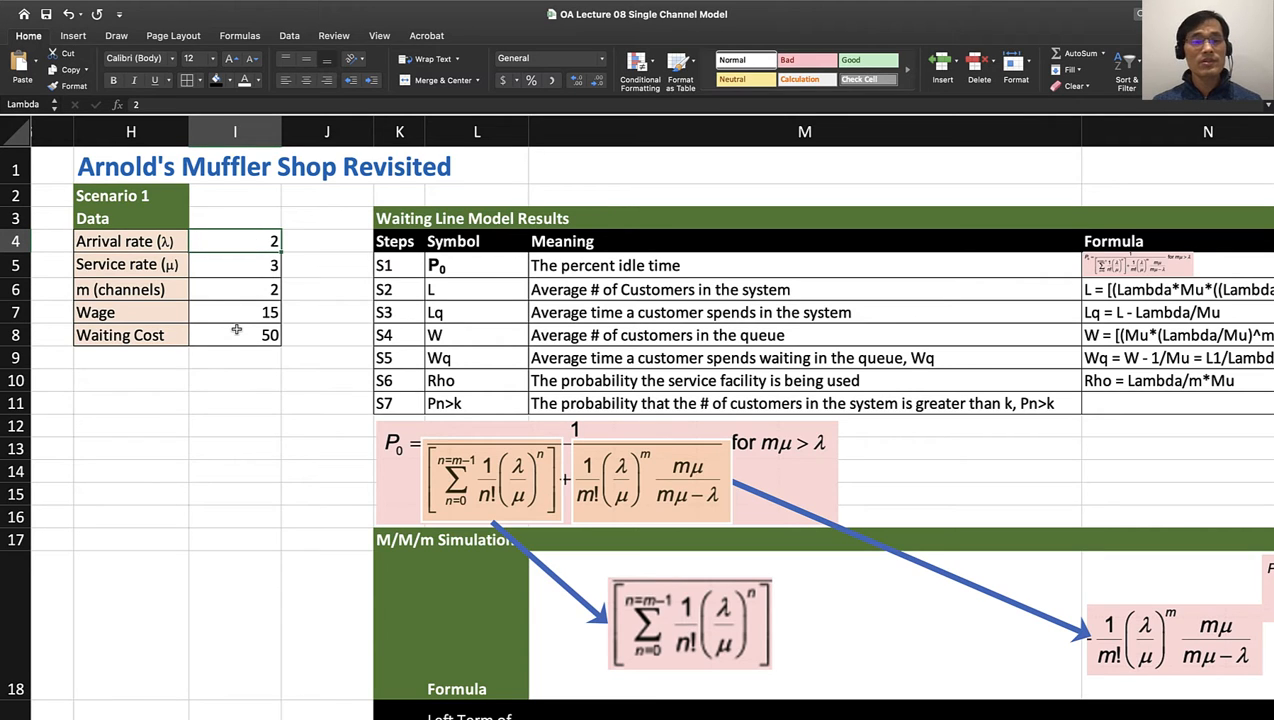
click(111, 266)
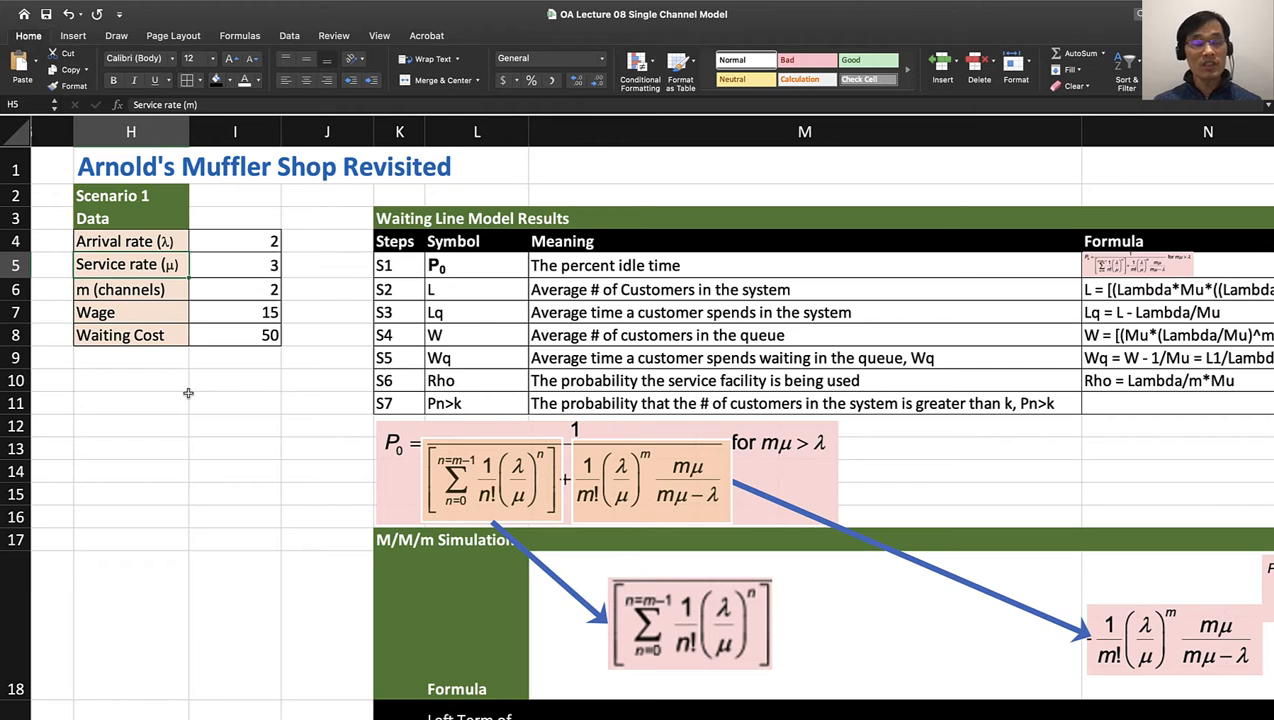
click(240, 271)
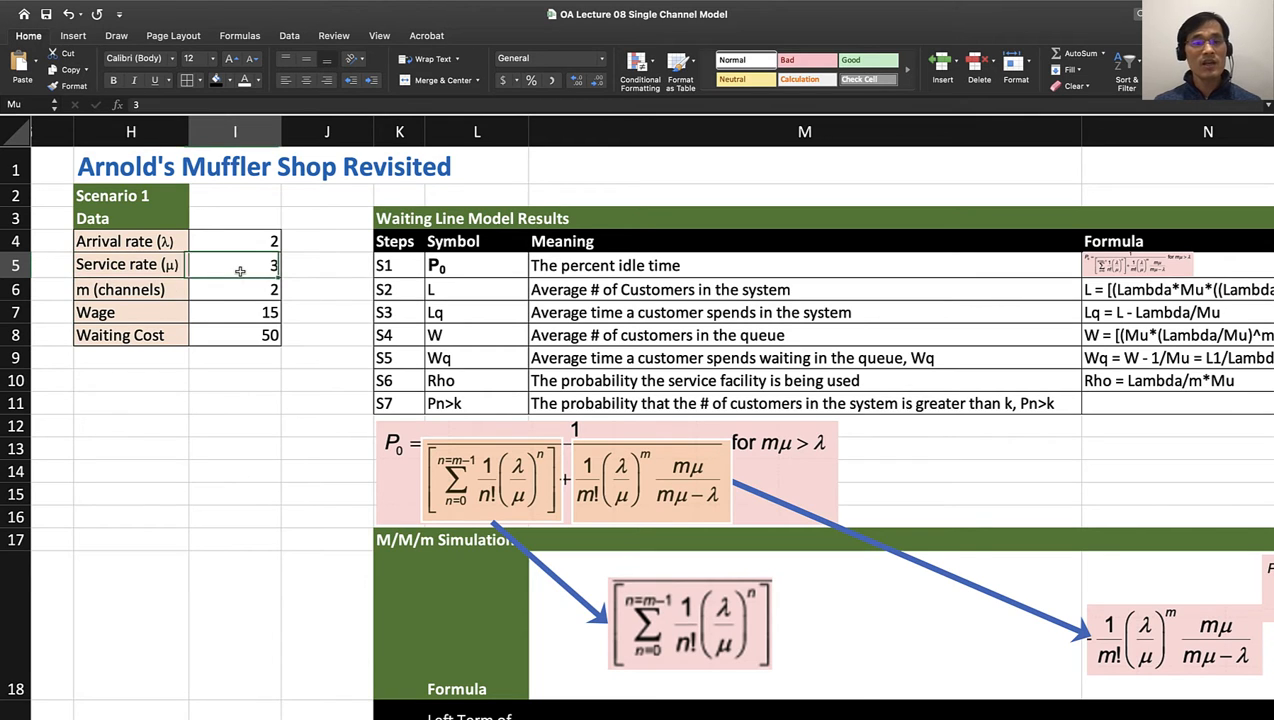
click(139, 318)
click(222, 318)
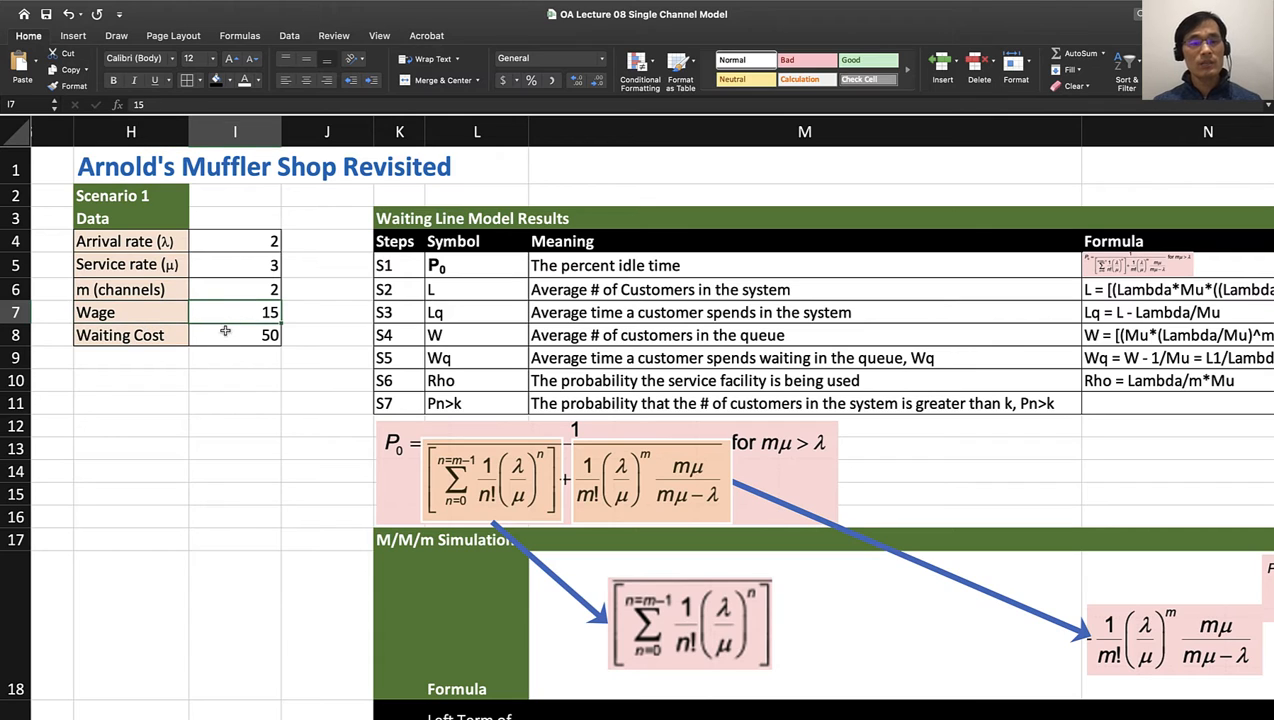
click(88, 333)
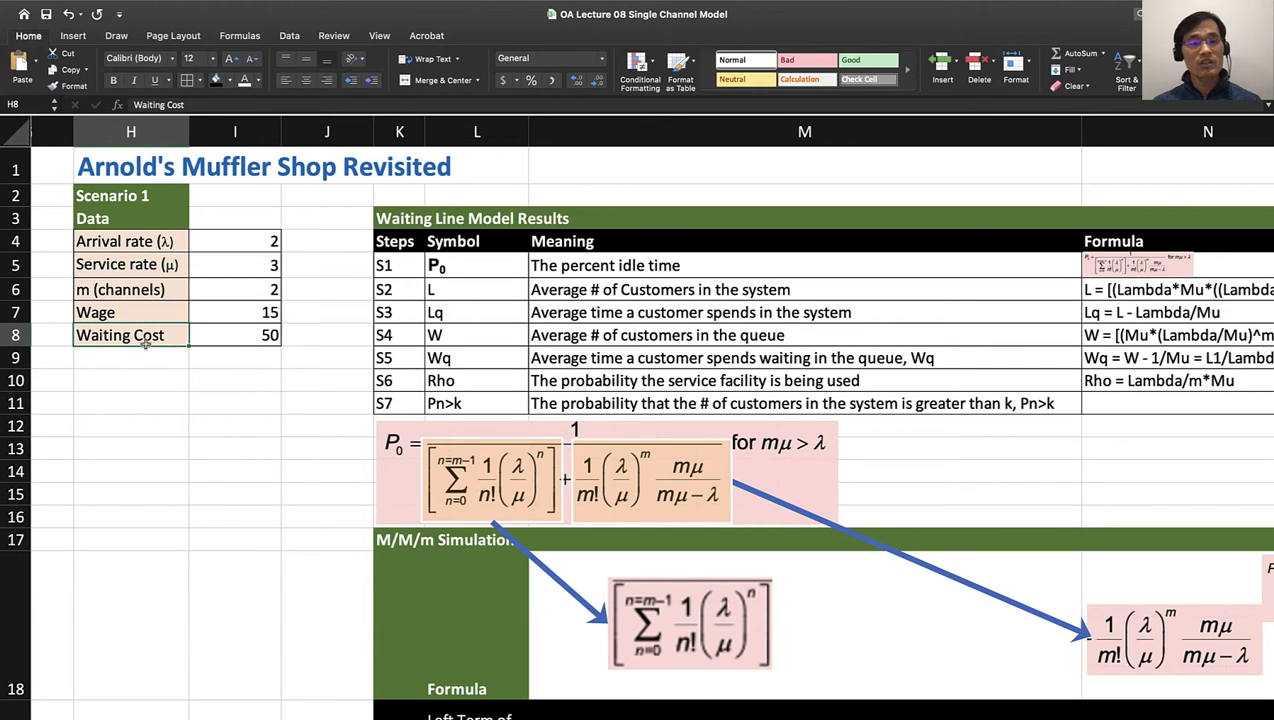
click(220, 337)
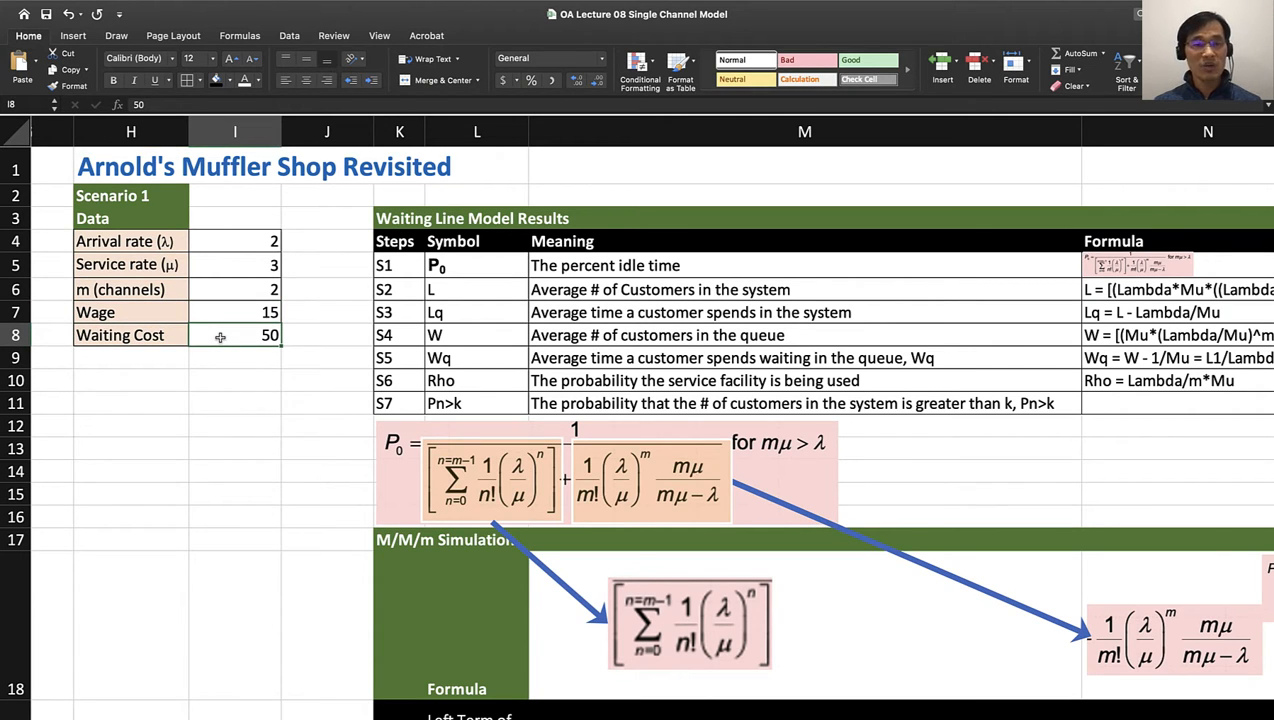
Step: Review the Waiting Line Model Results table, including its symbols, meanings, formulas and results
scroll(220, 337, right, 5)
scroll(220, 337, down, 1)
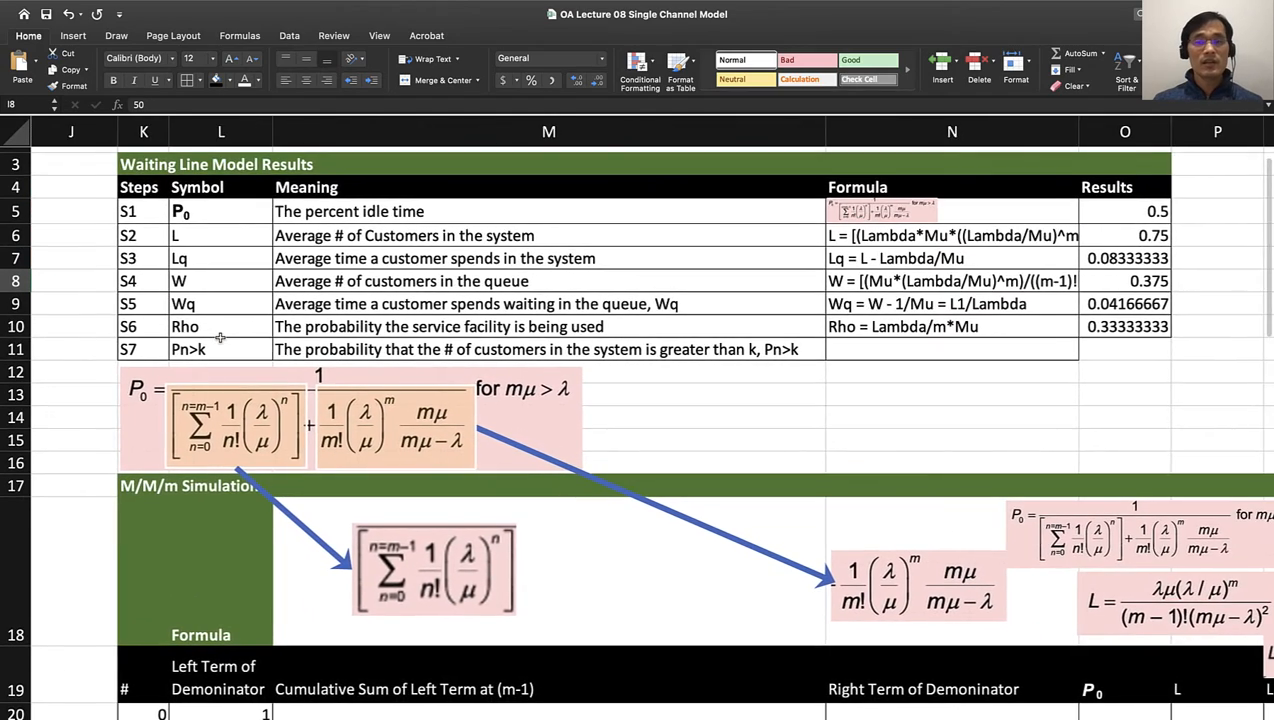
scroll(220, 337, right, 1)
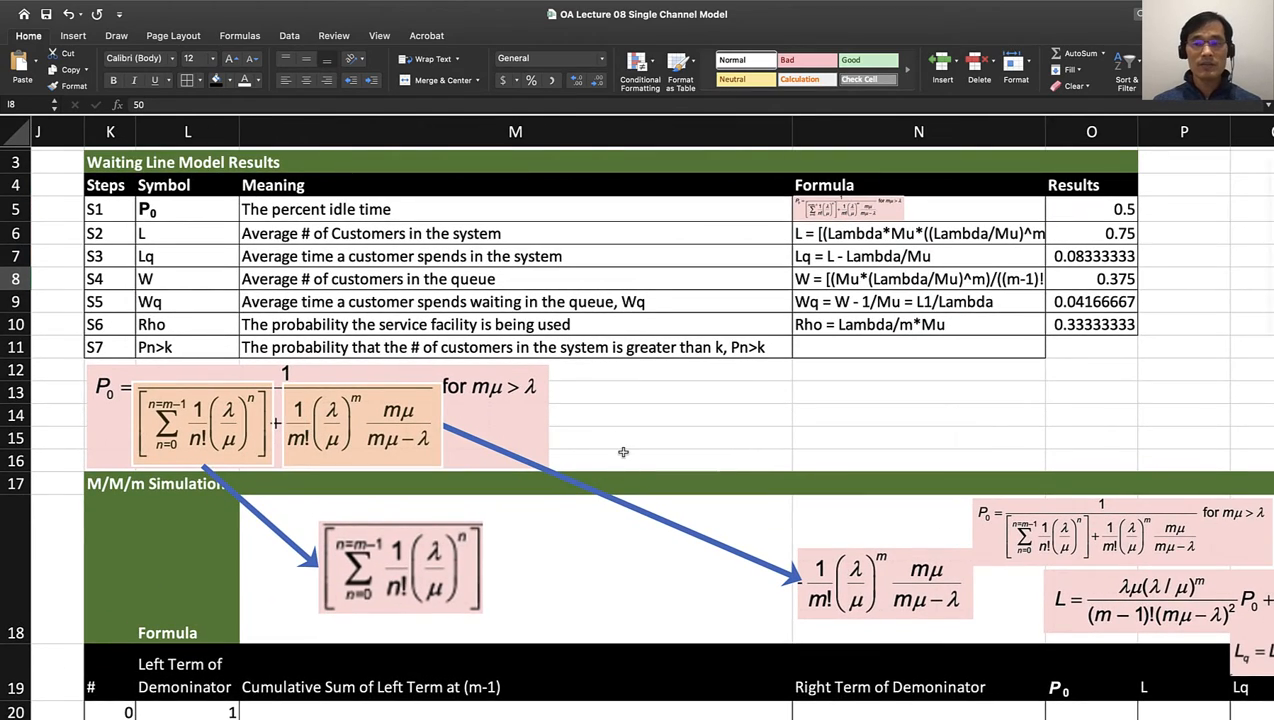
scroll(623, 452, right, 1)
scroll(875, 450, up, 2)
click(875, 450)
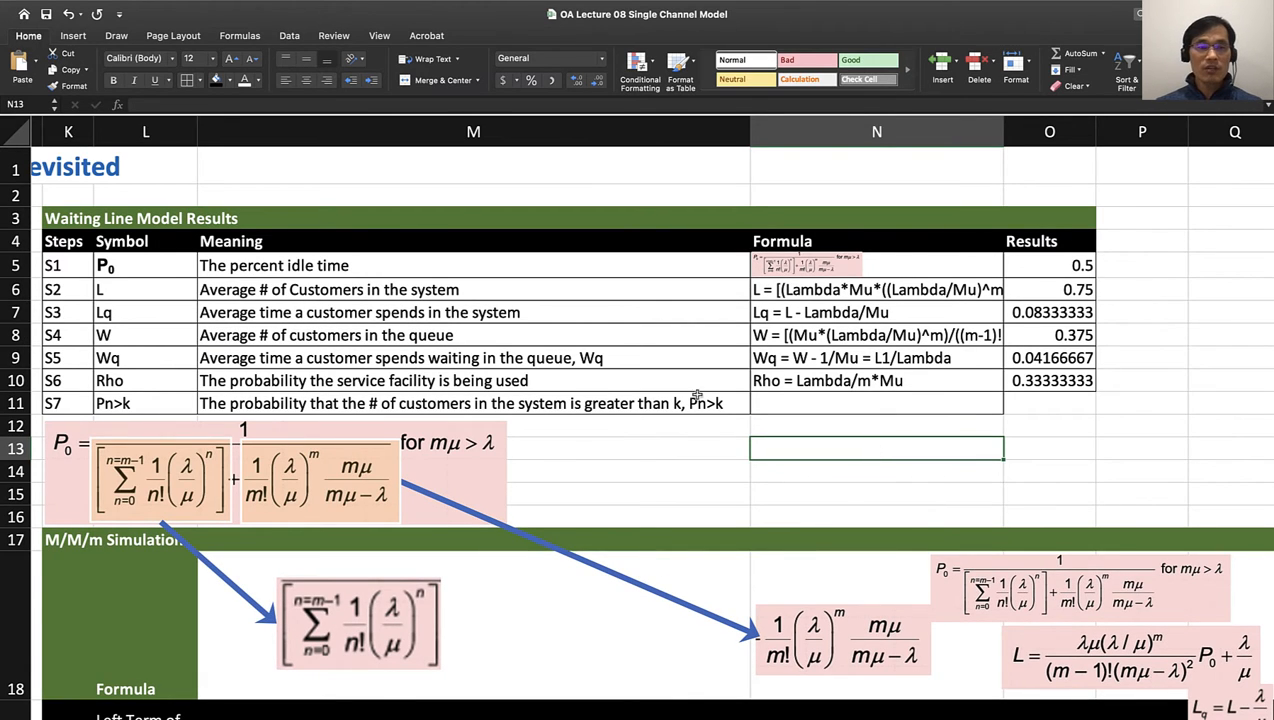
scroll(718, 476, left, 2)
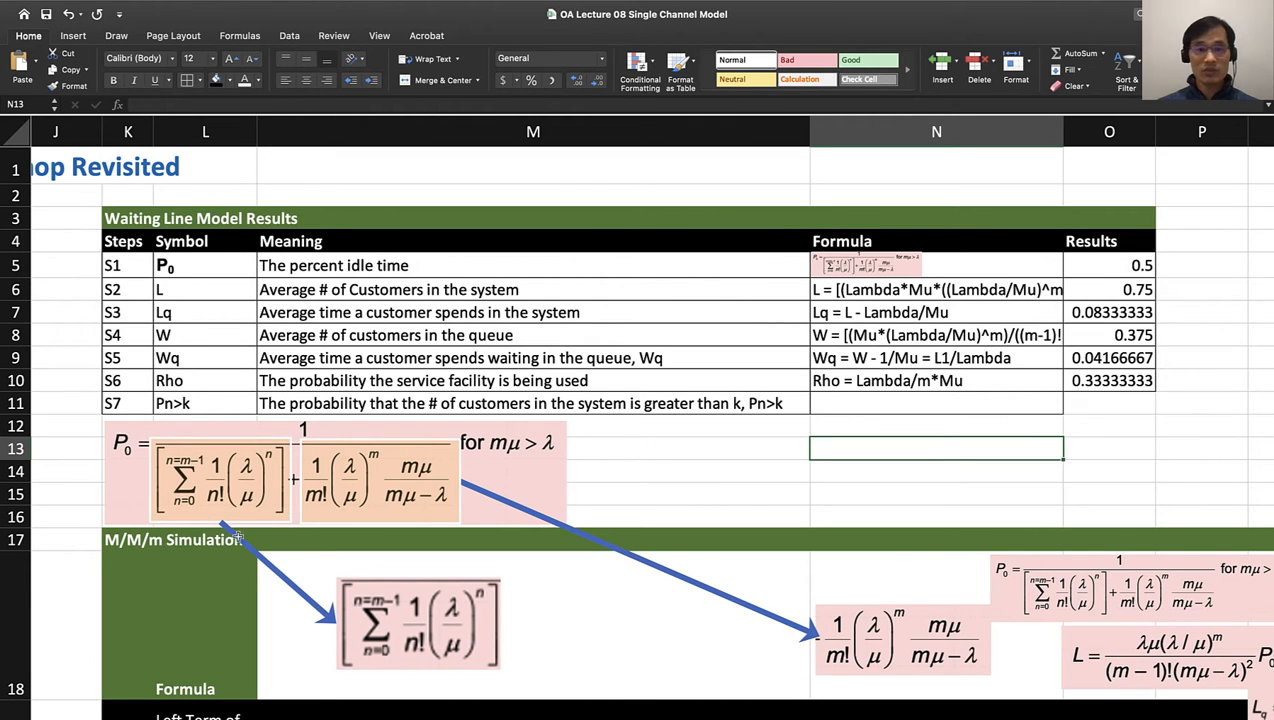
Step: Examine the M/M/m Simulation table and compare its left and right denominator columns with the P0 formula terms above
scroll(351, 520, down, 2)
scroll(351, 523, down, 5)
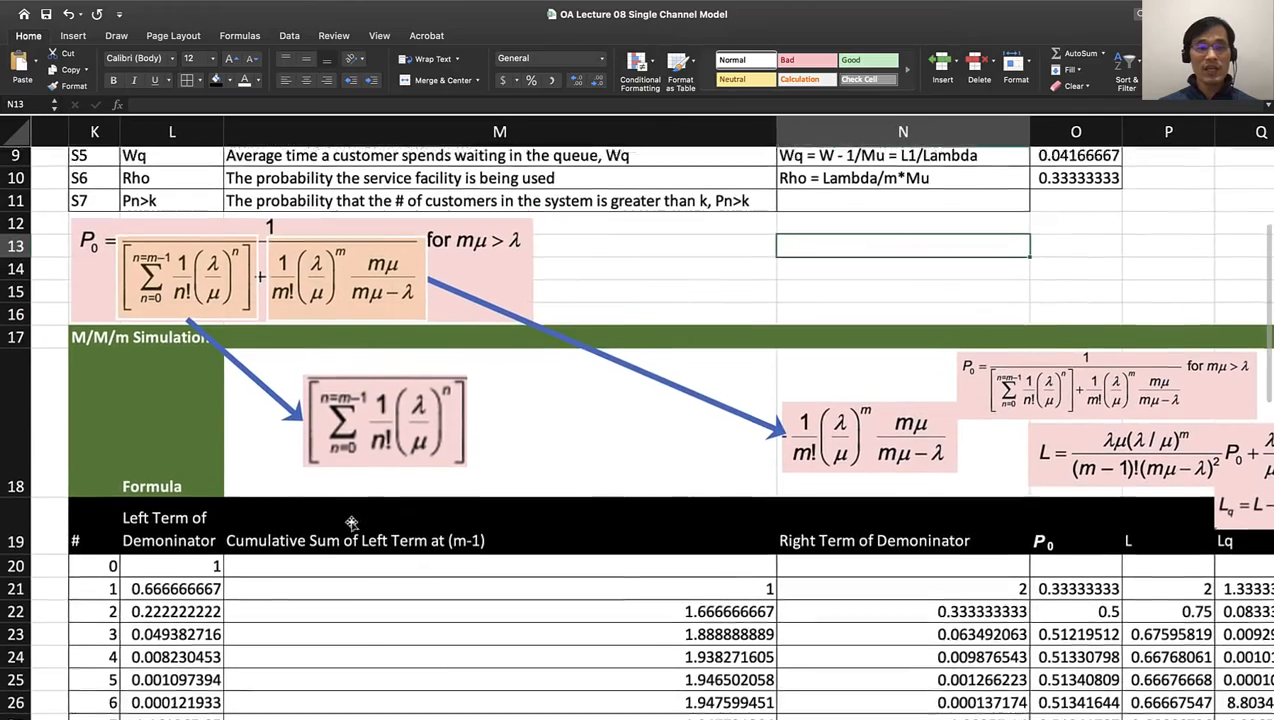
scroll(351, 523, up, 3)
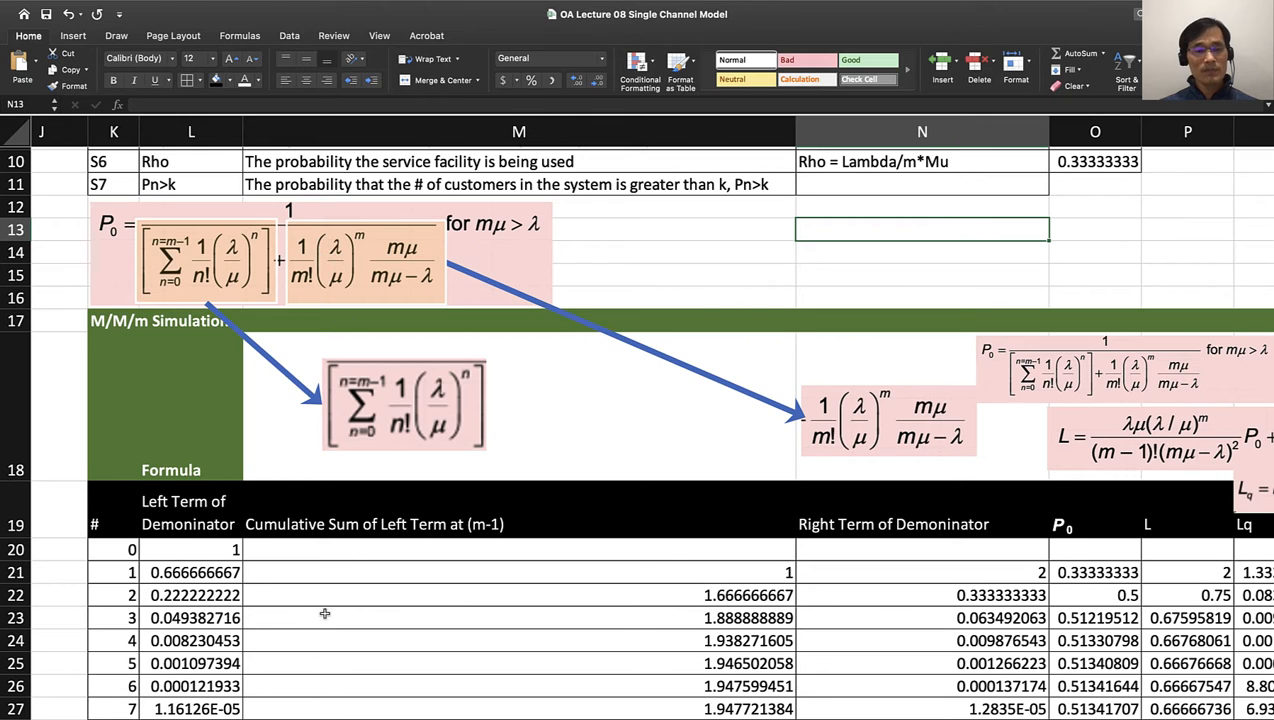
click(196, 550)
scroll(155, 420, down, 1)
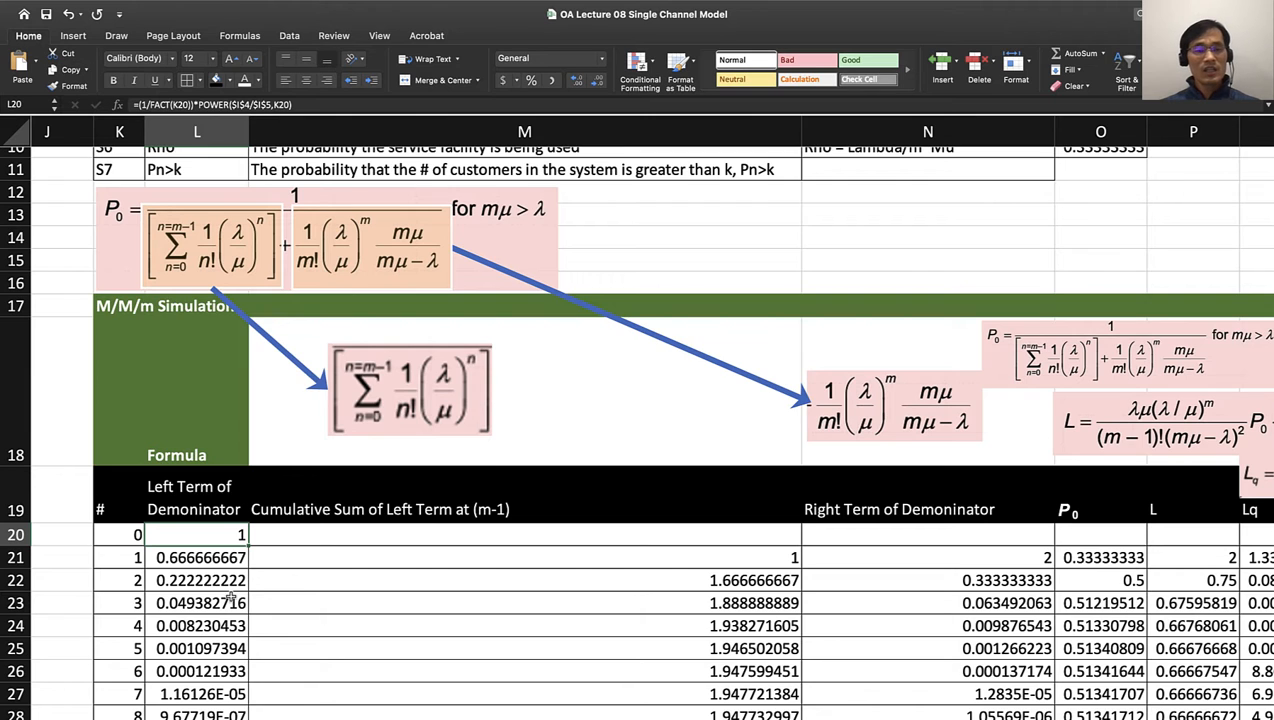
scroll(233, 596, down, 2)
scroll(231, 597, right, 1)
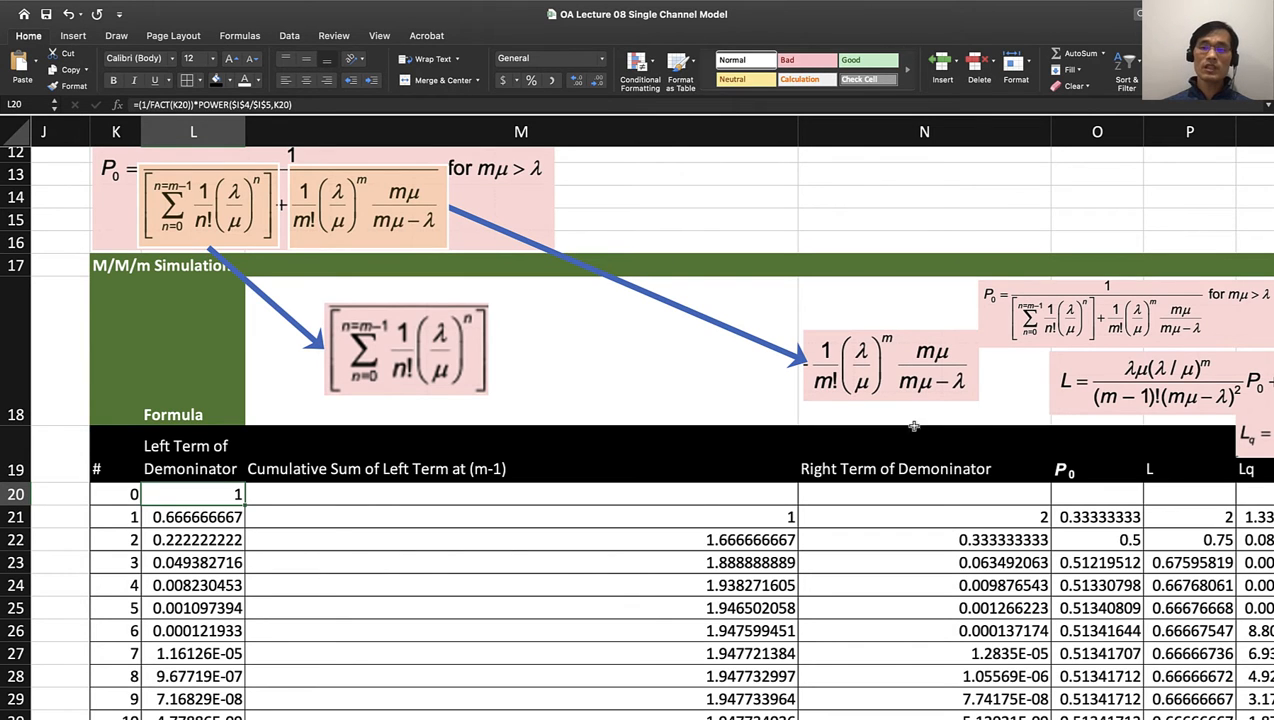
scroll(438, 485, down, 5)
scroll(438, 485, left, 1)
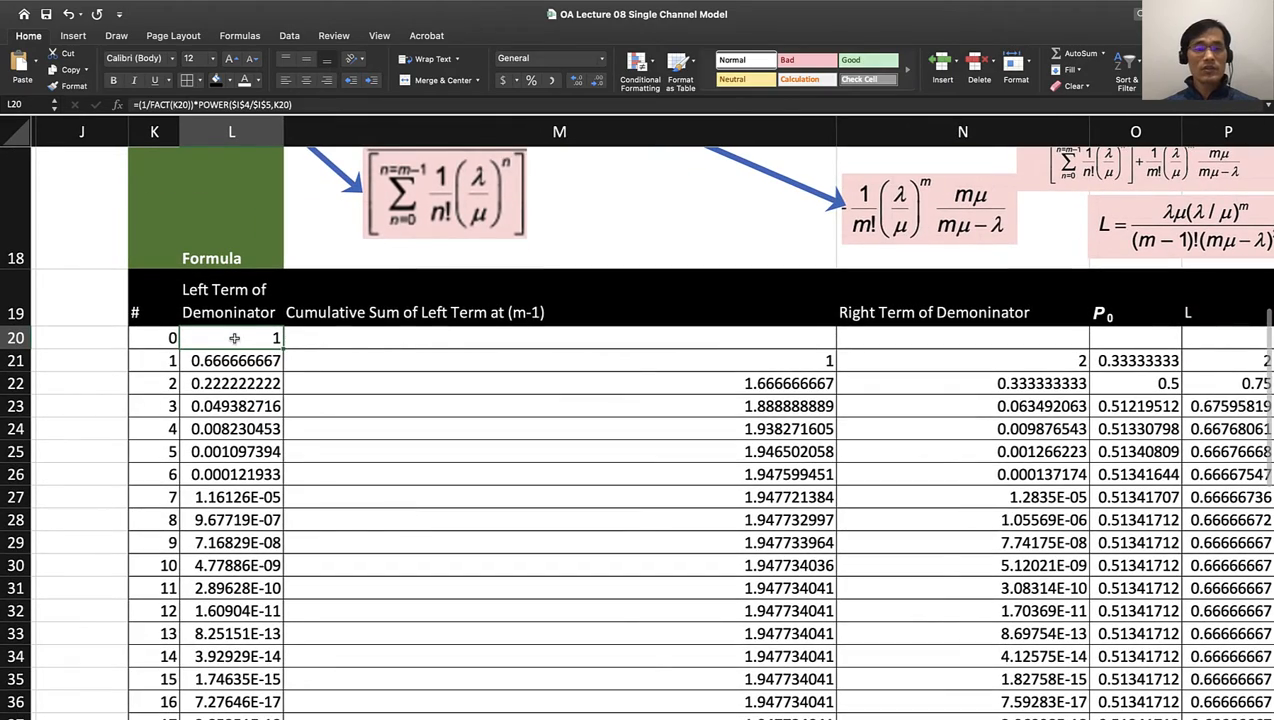
Step: Inspect the left-term formula in cell L20 and trace its references to the arrival rate, service rate and n value
double_click(234, 338)
scroll(284, 531, up, 4)
scroll(284, 531, right, 1)
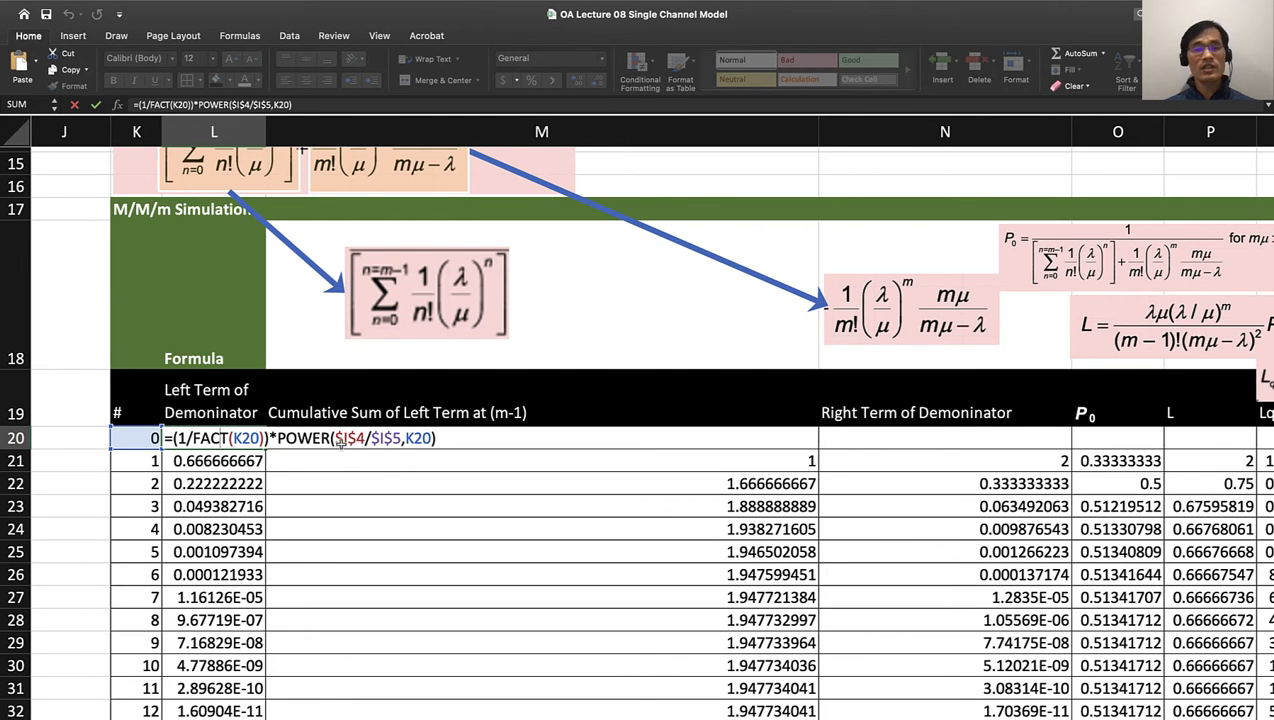
scroll(301, 270, up, 10)
scroll(301, 262, left, 2)
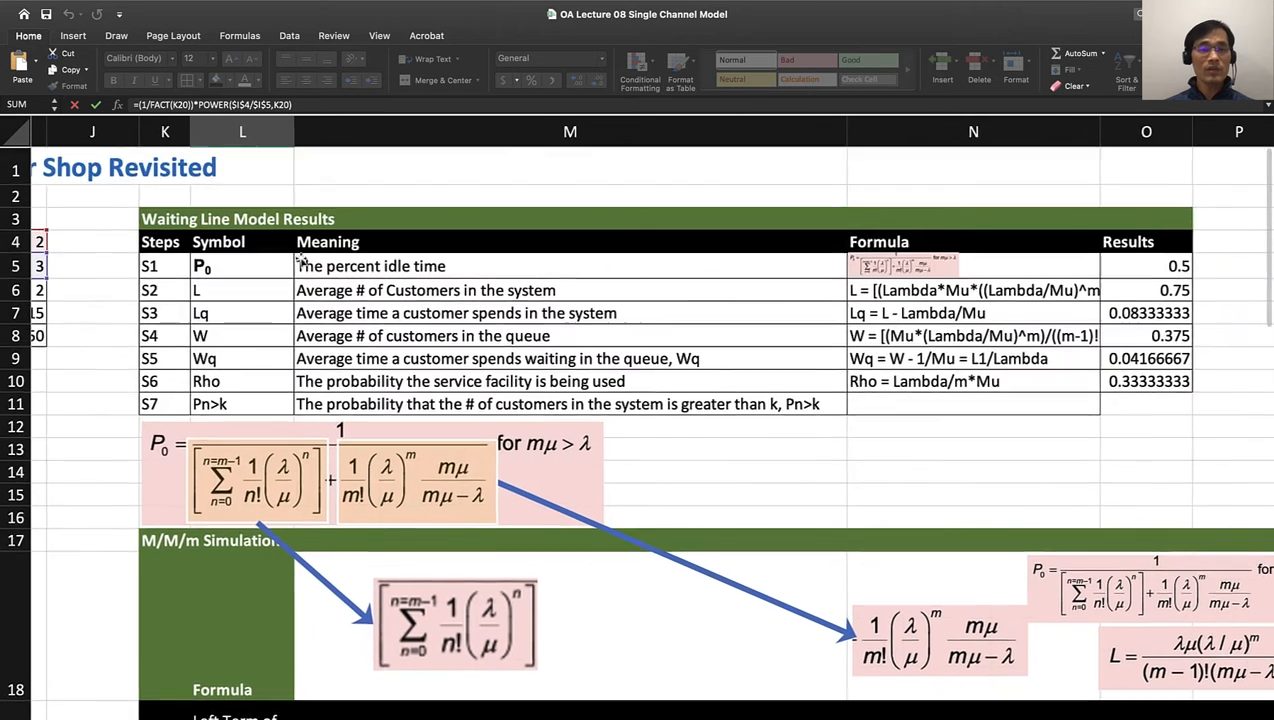
scroll(301, 262, left, 2)
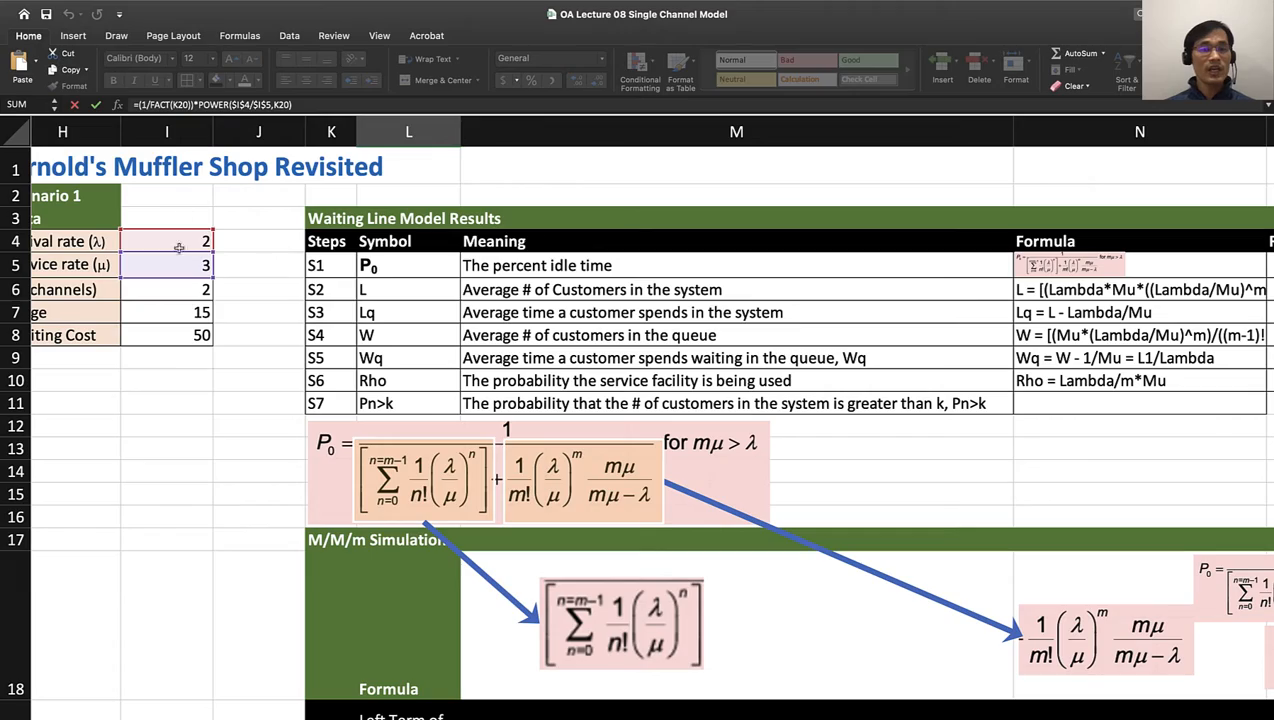
scroll(357, 480, down, 10)
scroll(357, 480, right, 3)
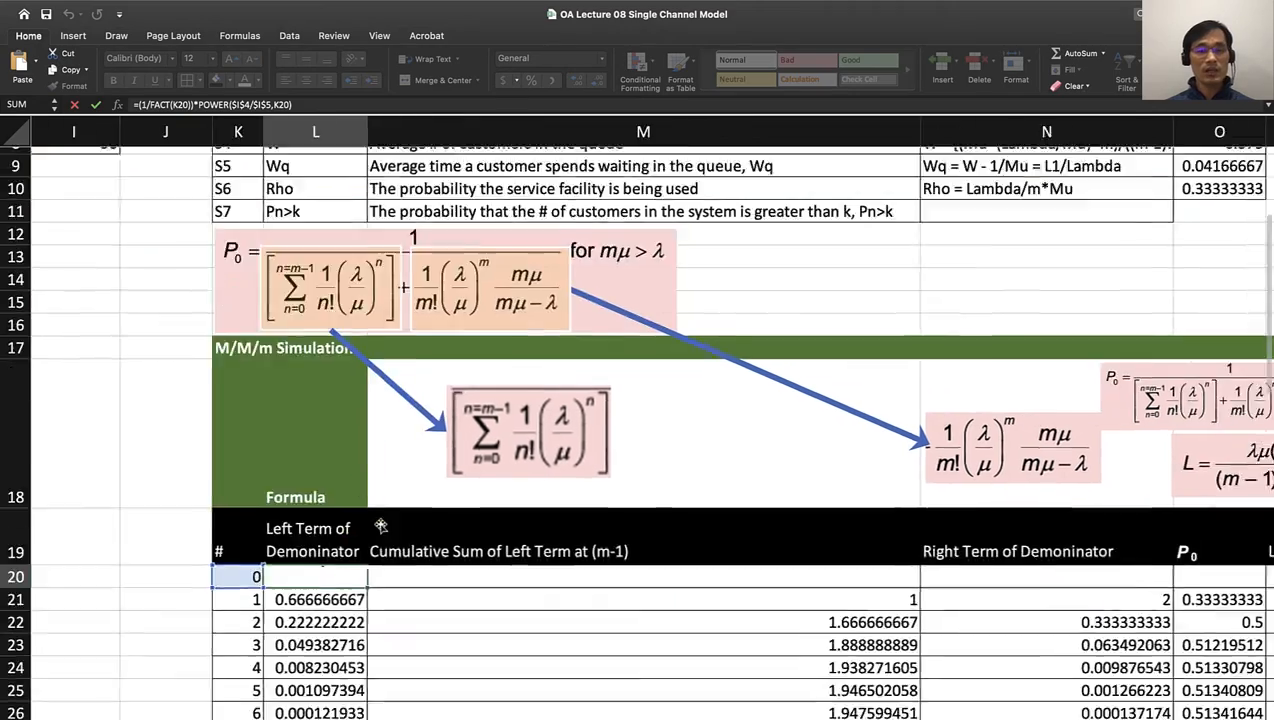
scroll(378, 523, down, 5)
scroll(378, 523, up, 6)
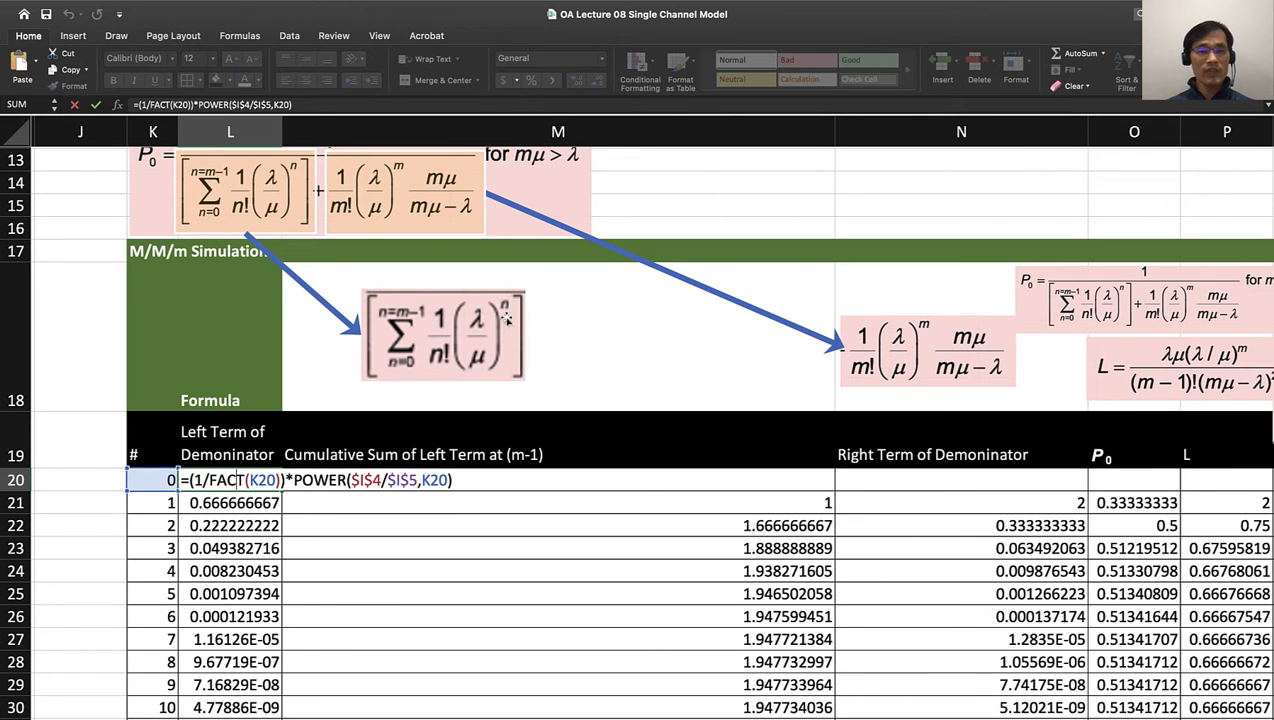
click(432, 481)
key(Return)
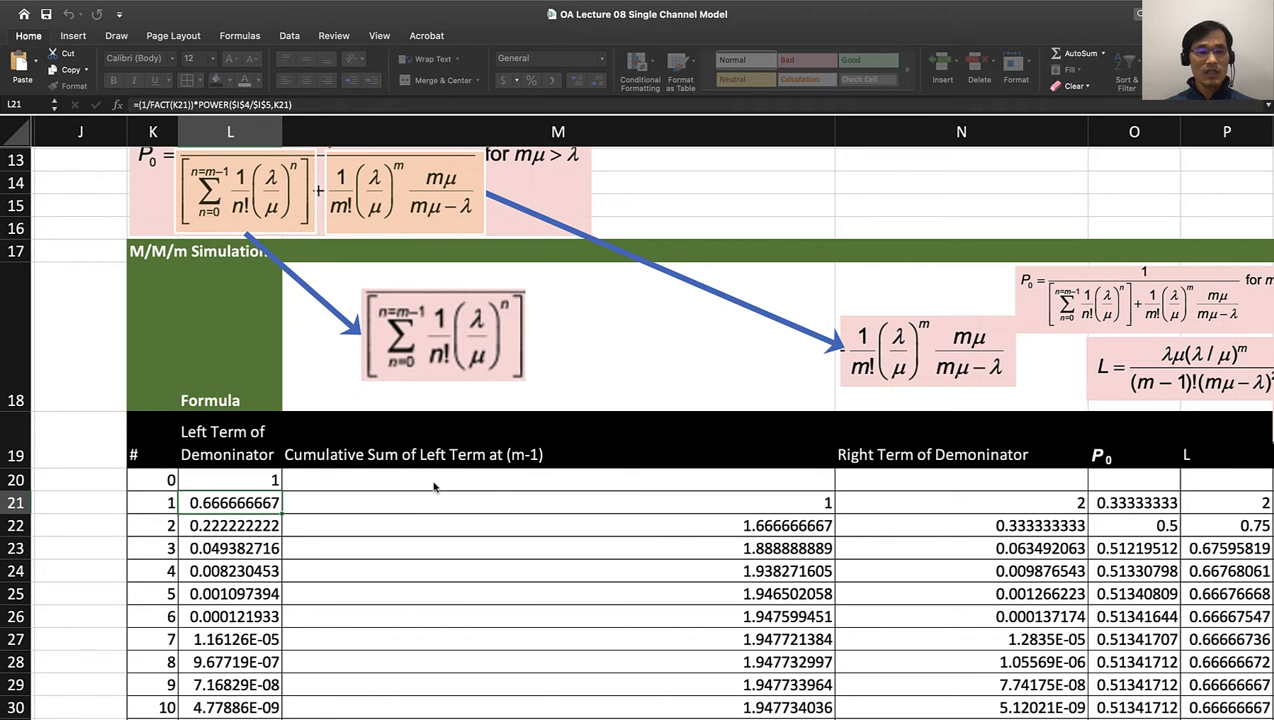
Step: Compare the left-term formulas in cells L20, L21 and L22 down the column
click(260, 482)
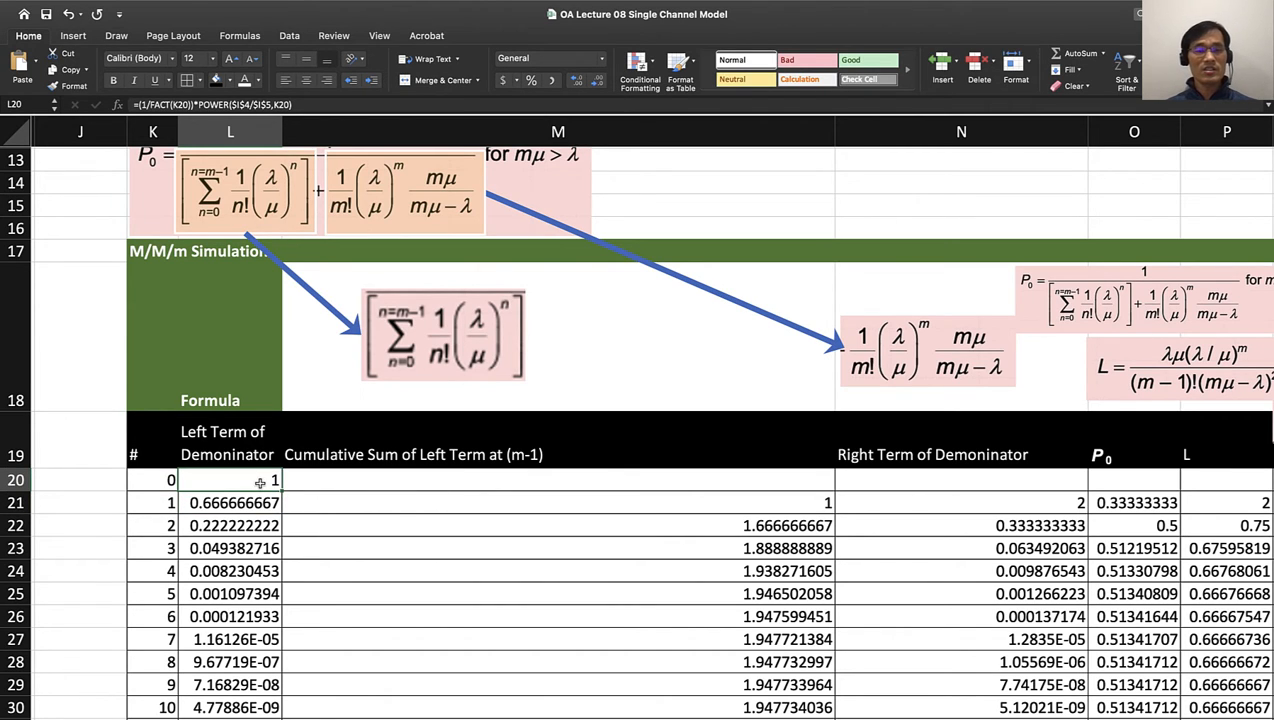
double_click(262, 500)
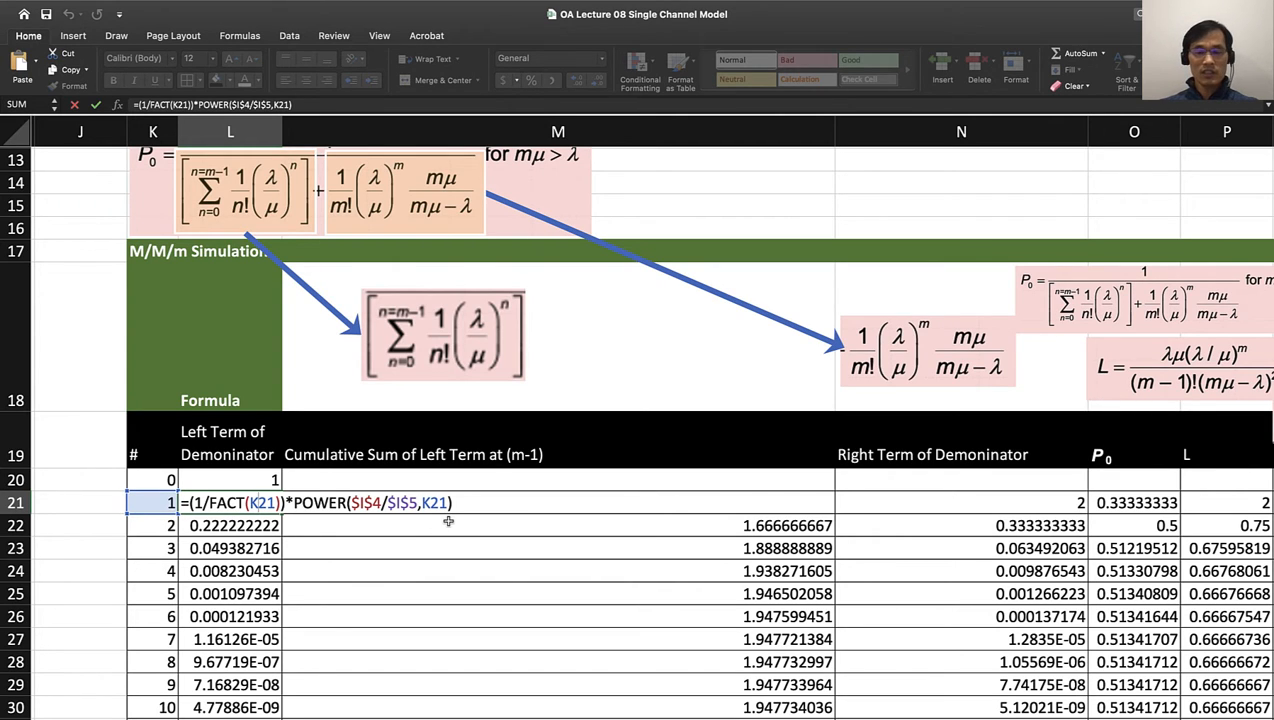
key(ctrl+Return)
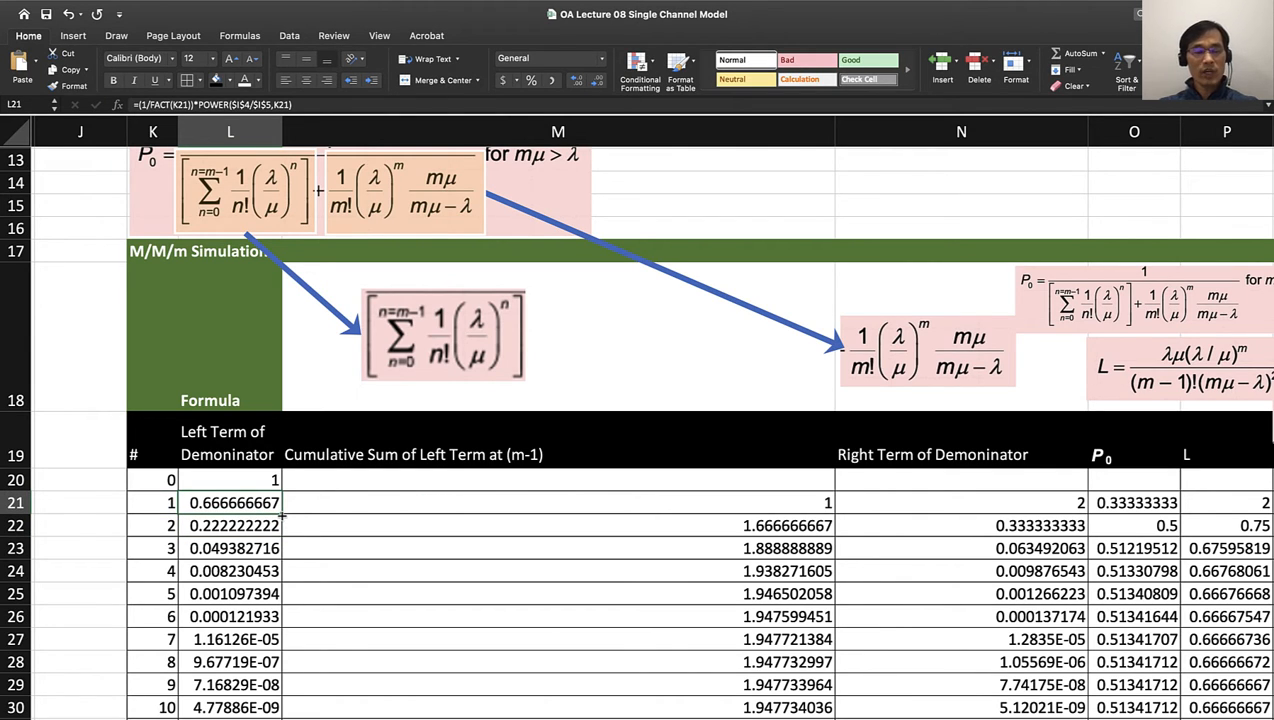
scroll(249, 700, down, 5)
scroll(245, 600, up, 5)
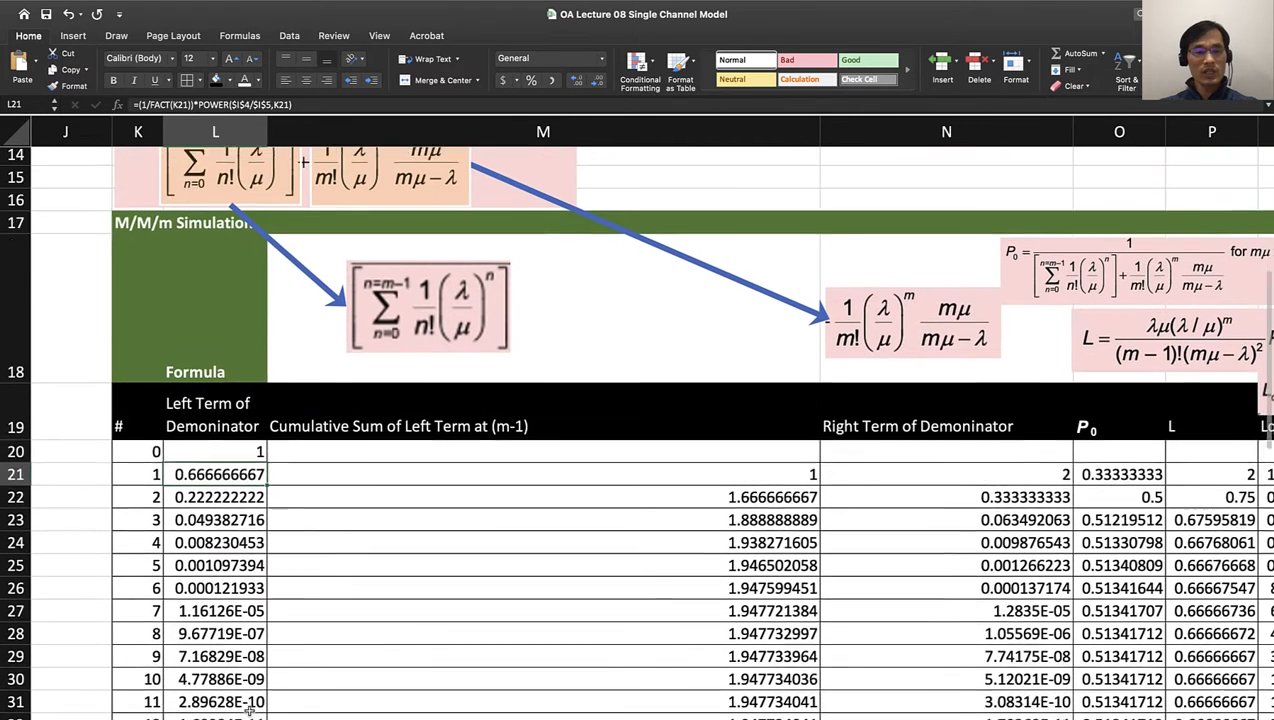
click(221, 528)
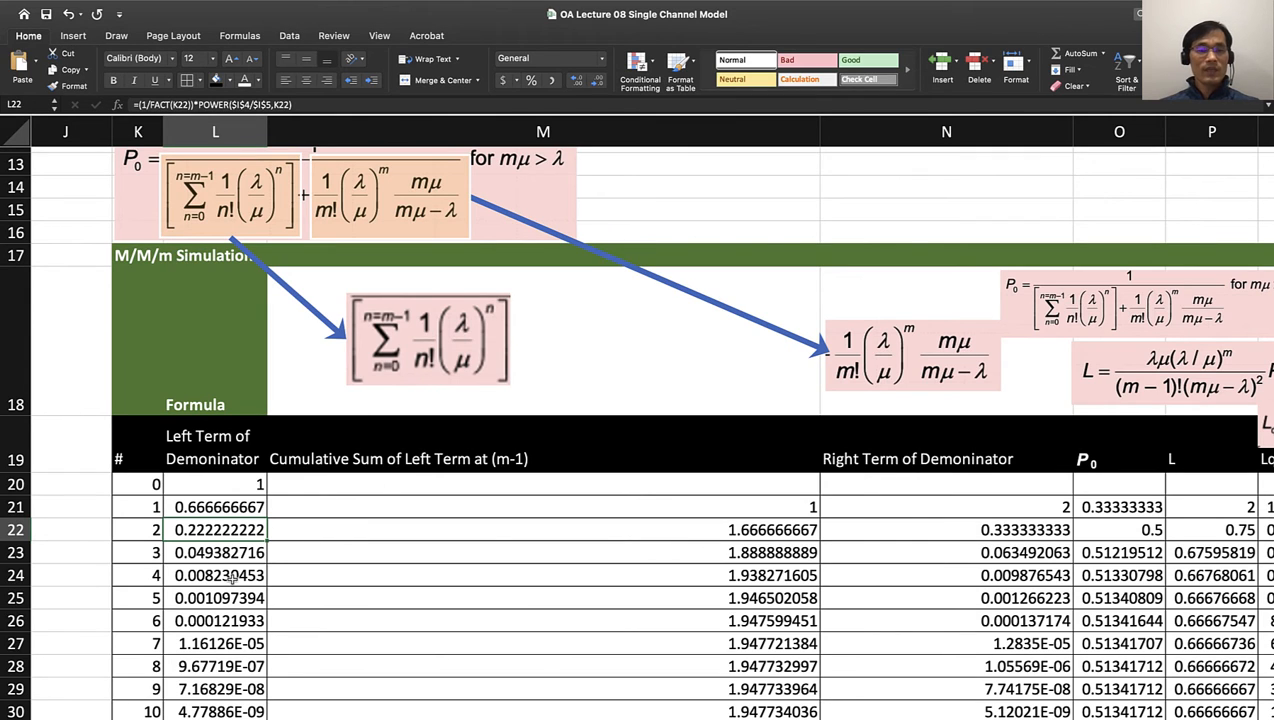
Step: Inspect the first Cumulative Sum of Left Term formula in cell M21 and its reference to the left term
click(449, 457)
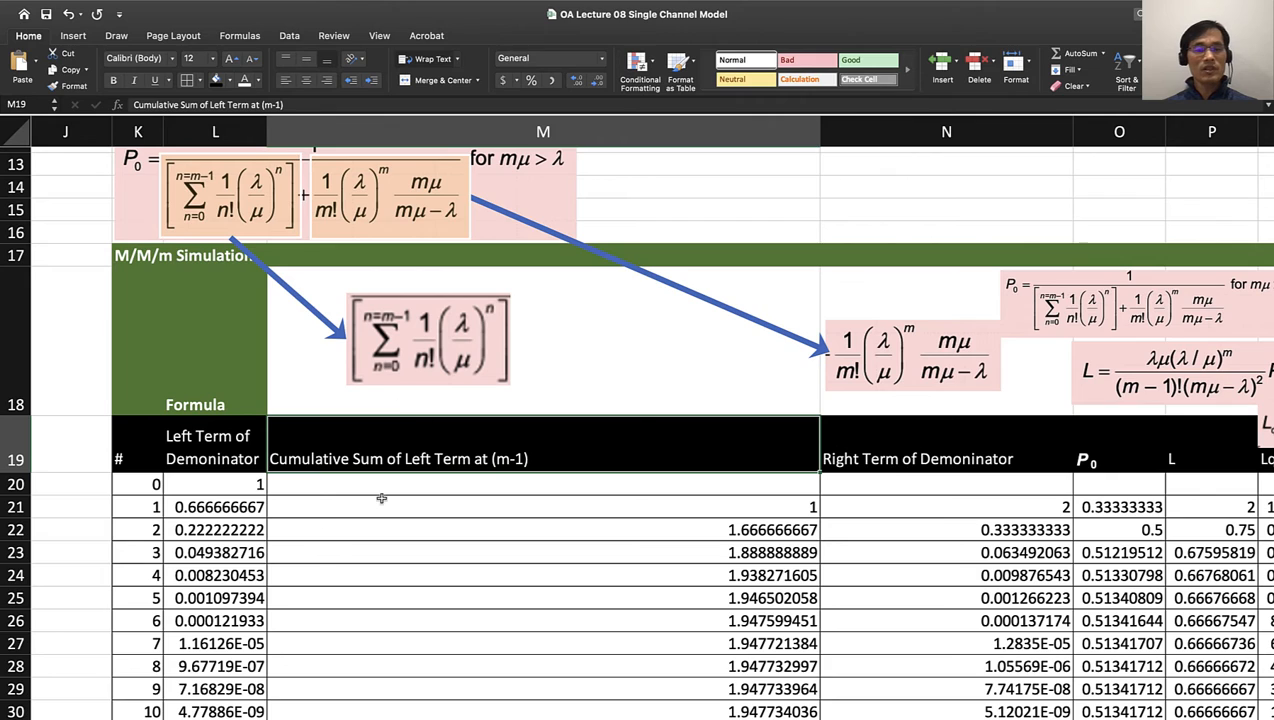
click(143, 507)
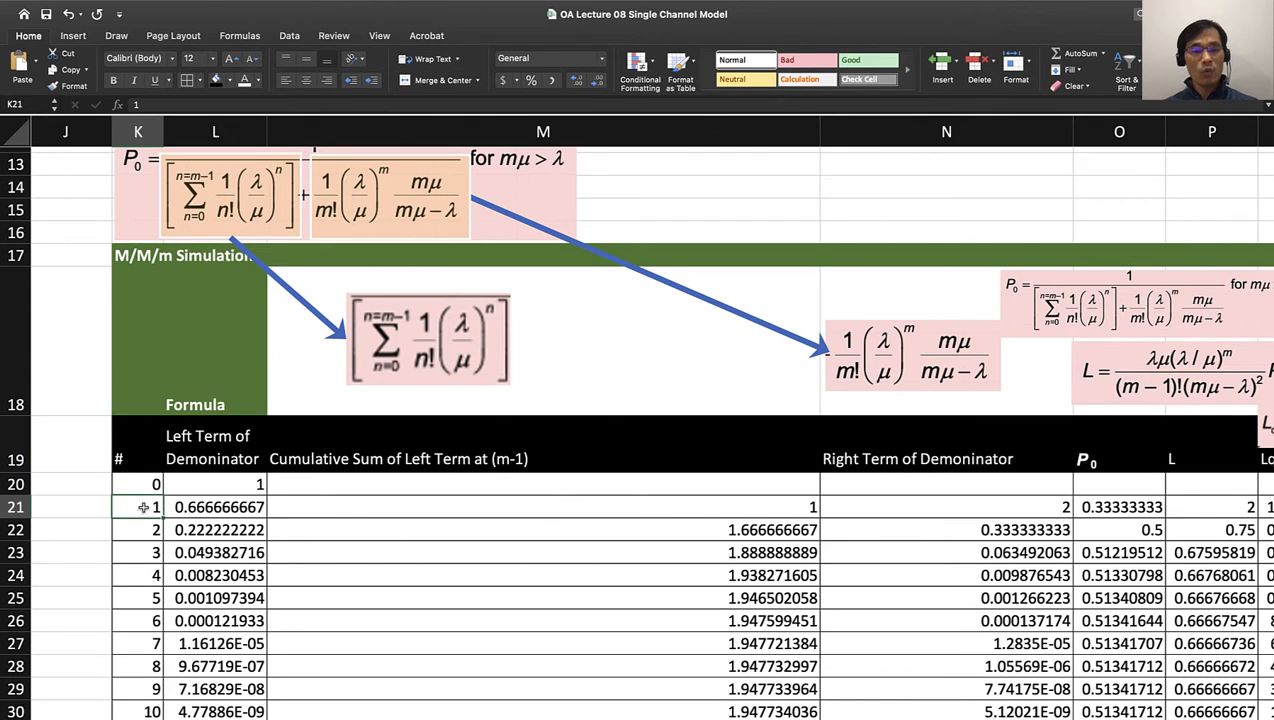
click(780, 504)
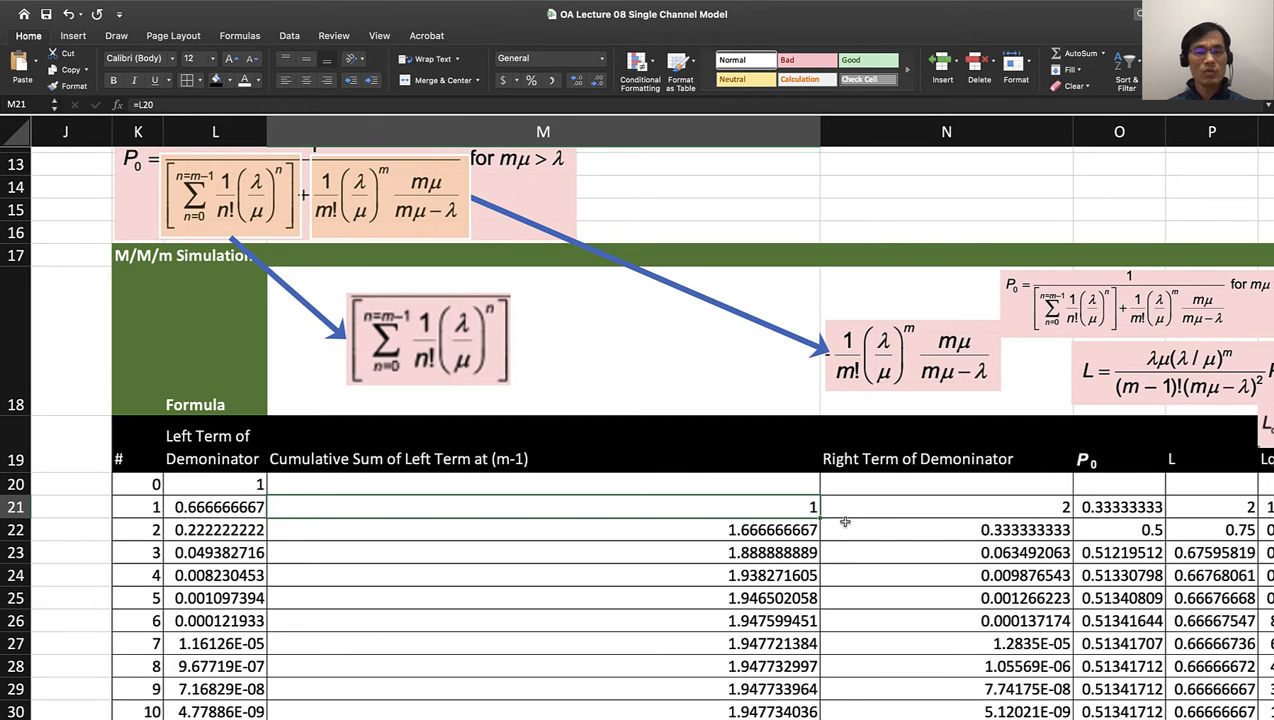
double_click(796, 506)
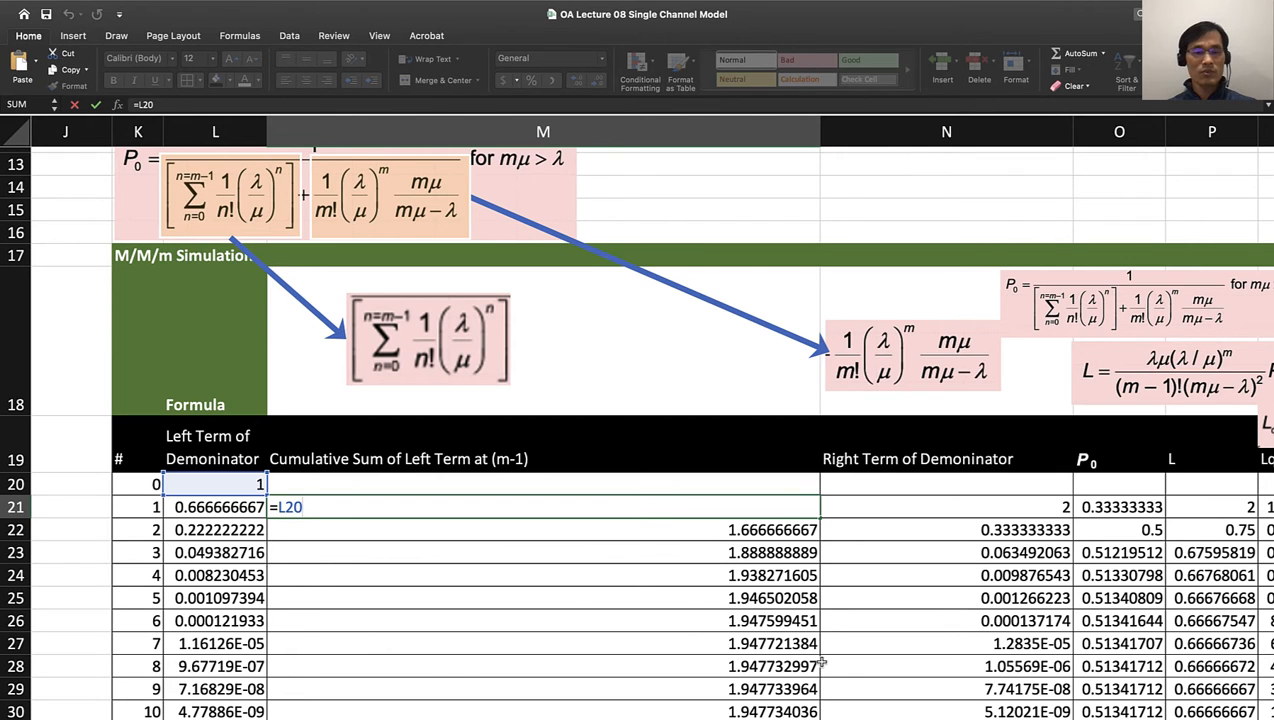
key(Return)
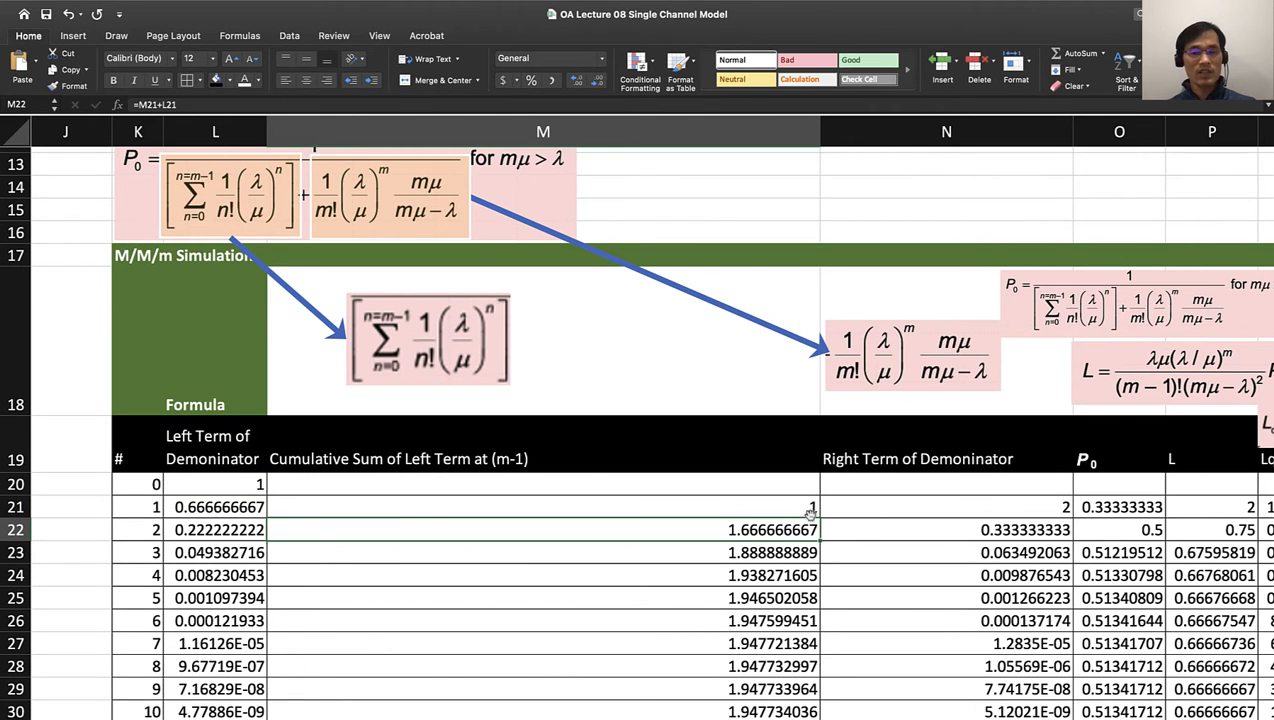
Step: Inspect the cumulative sum formulas in cells M22 and M23 and the cells each one adds together
double_click(810, 507)
double_click(737, 527)
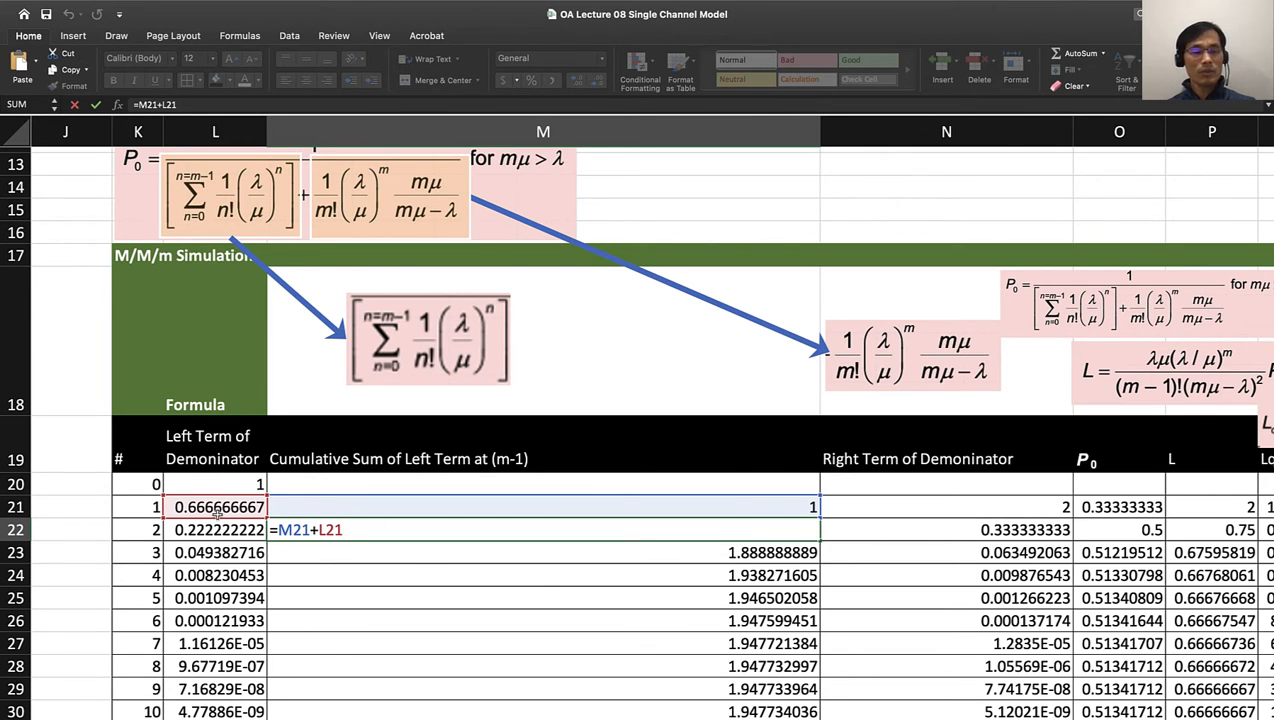
key(Return)
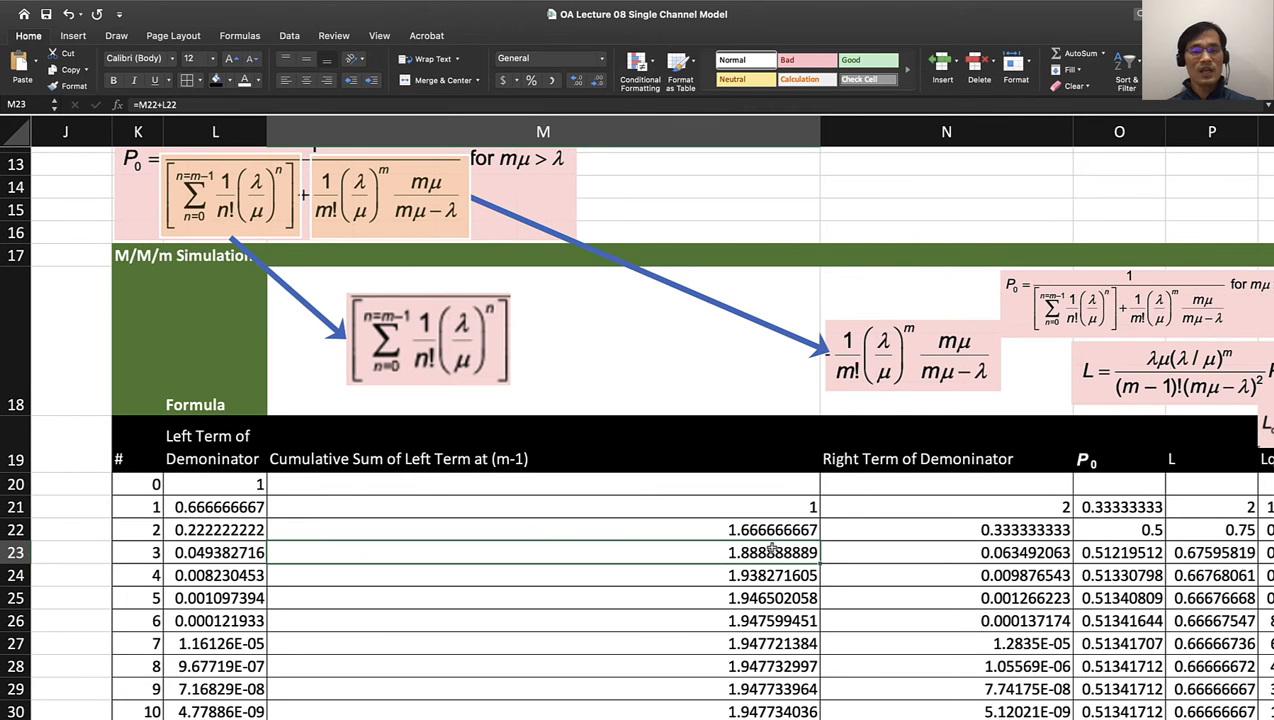
double_click(741, 553)
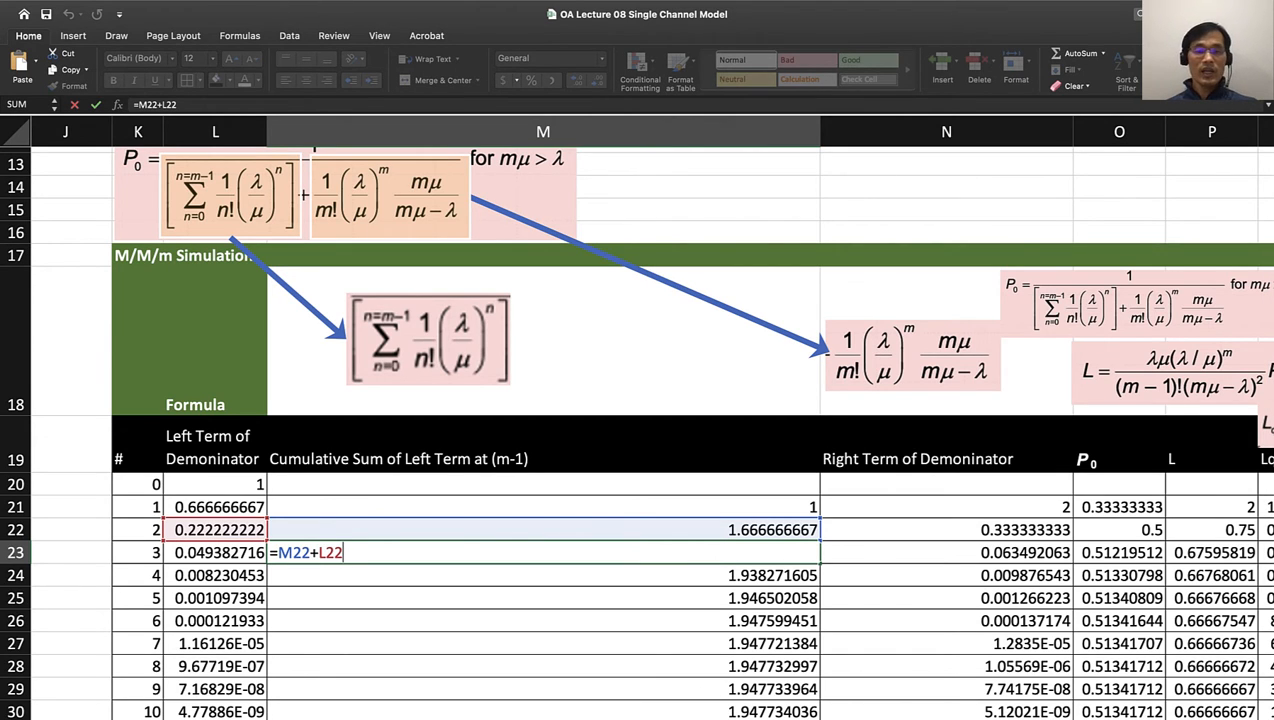
key(Return)
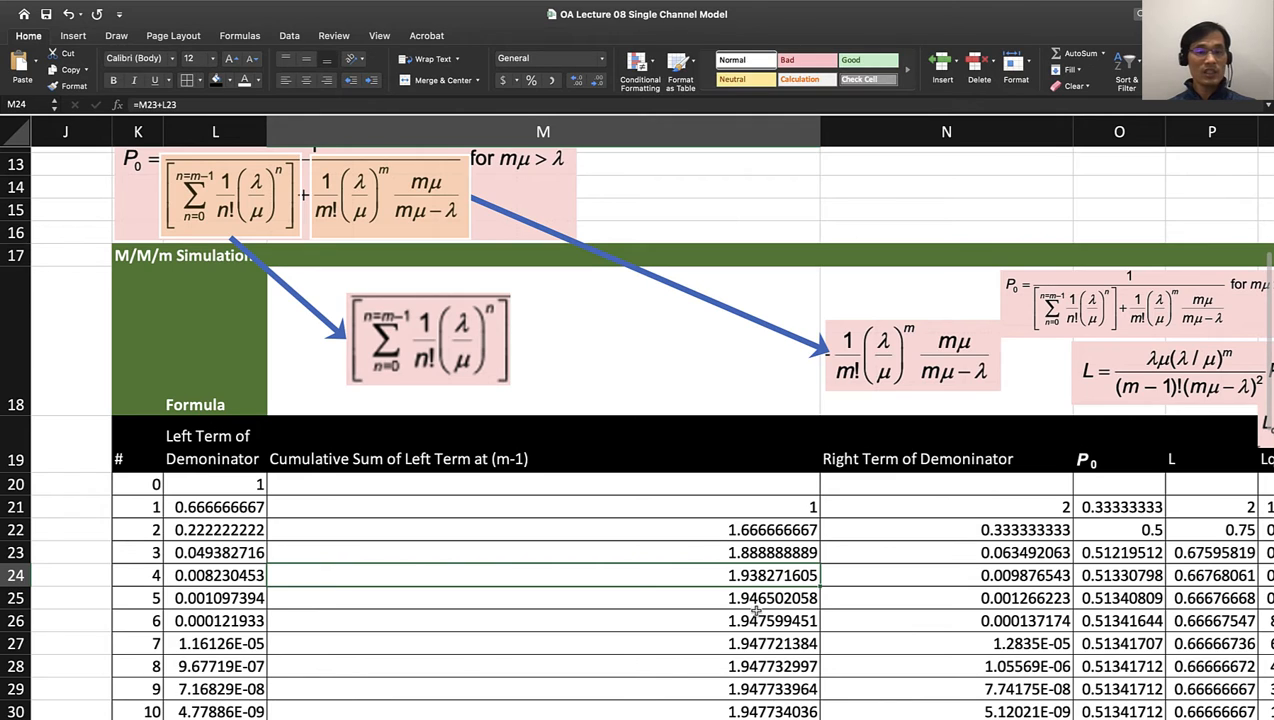
Step: Inspect the cumulative sum formula in cell M24 and review the Cumulative Sum of Left Term column down to row 40
double_click(746, 568)
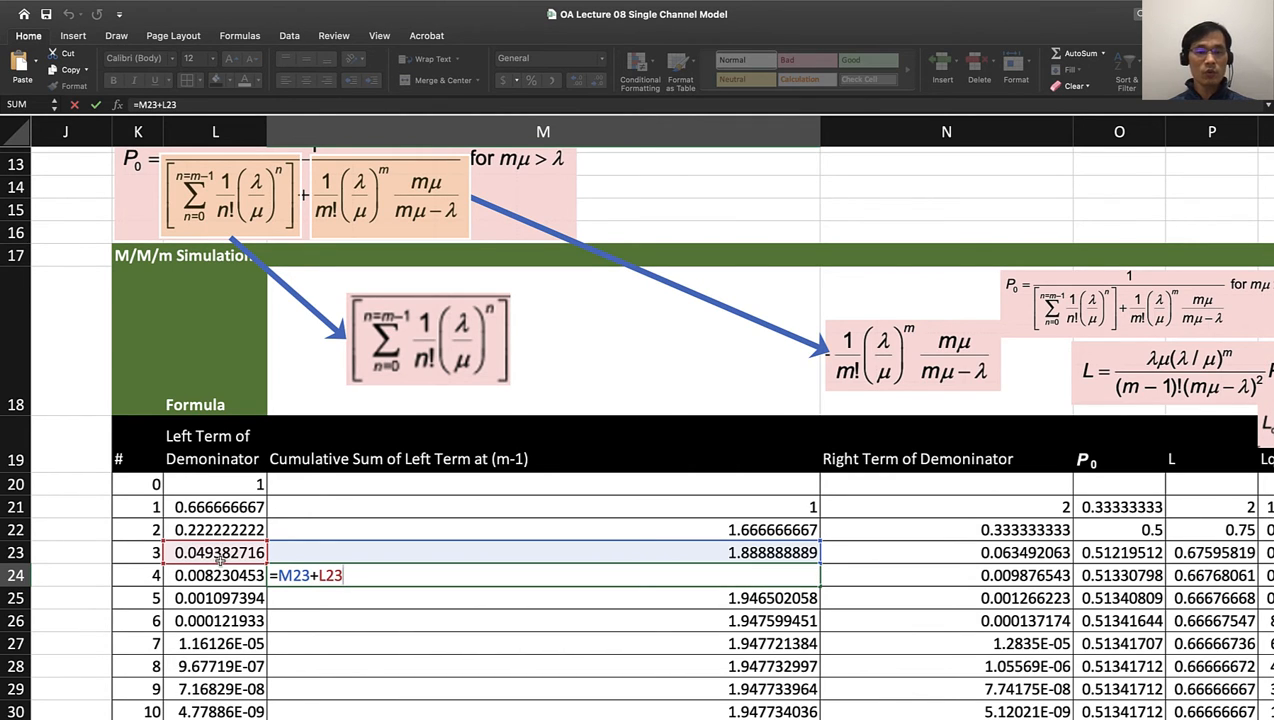
key(Return)
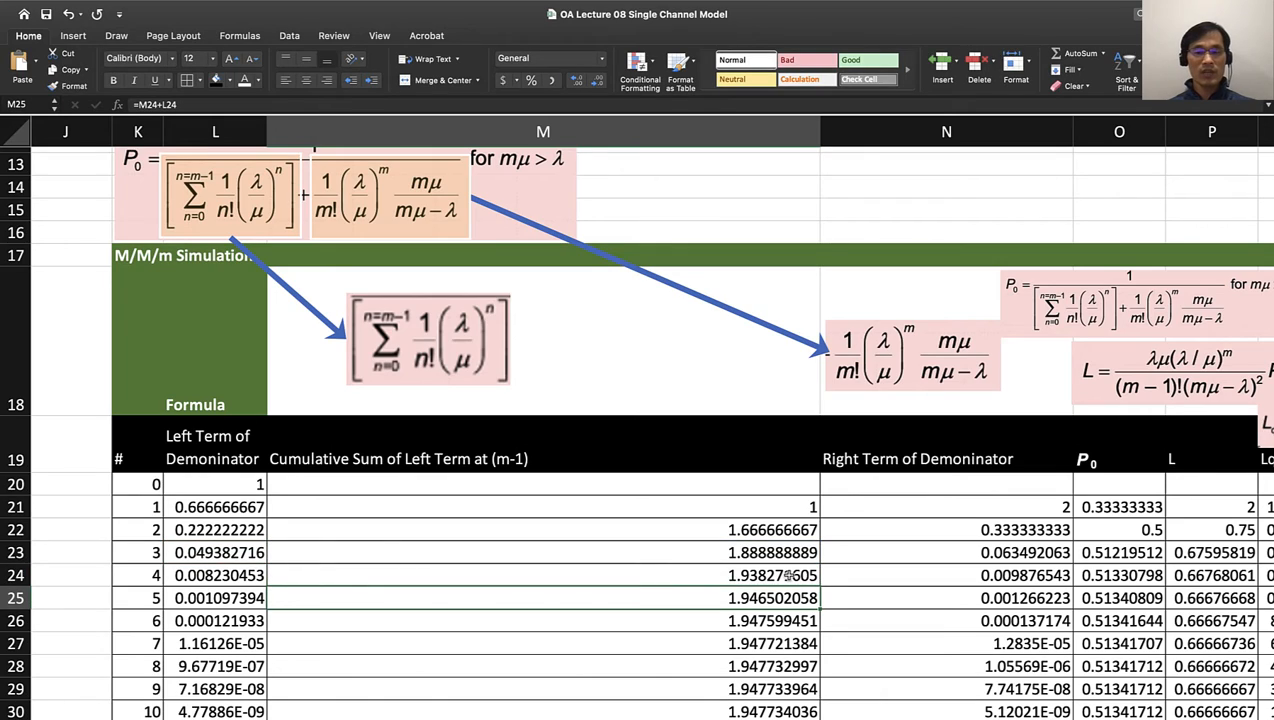
click(788, 575)
scroll(813, 712, down, 6)
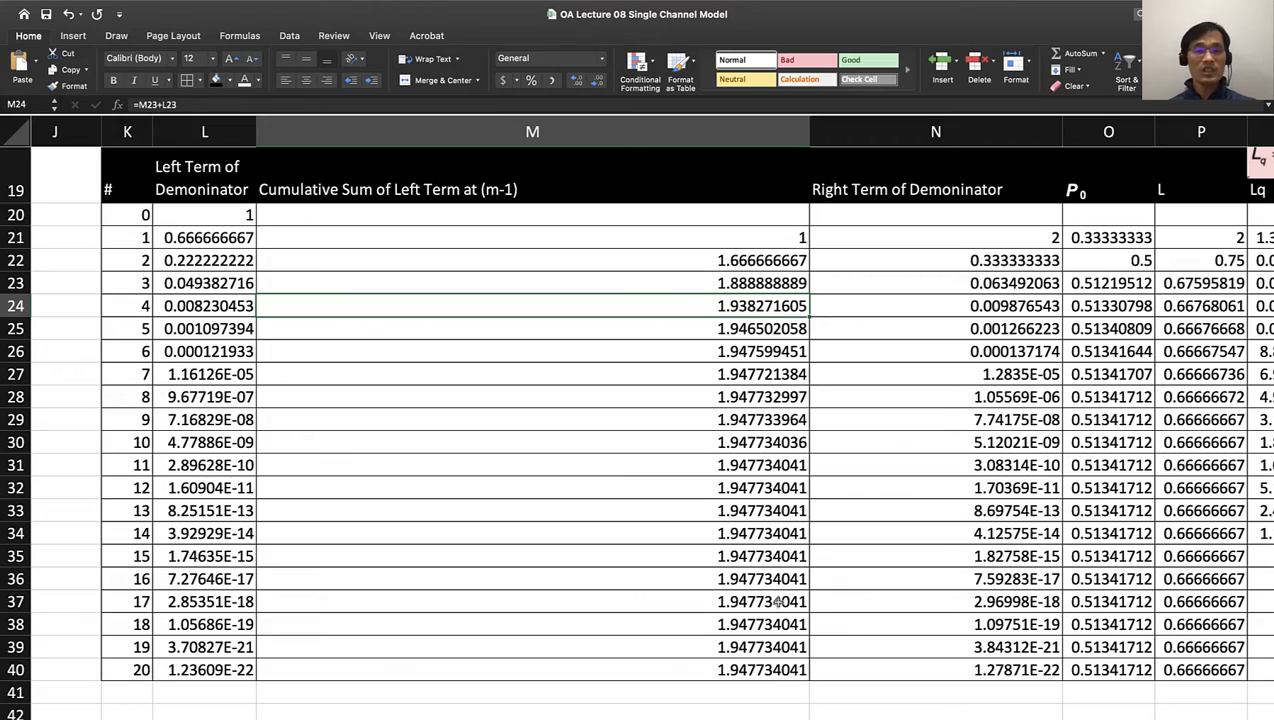
scroll(776, 601, up, 4)
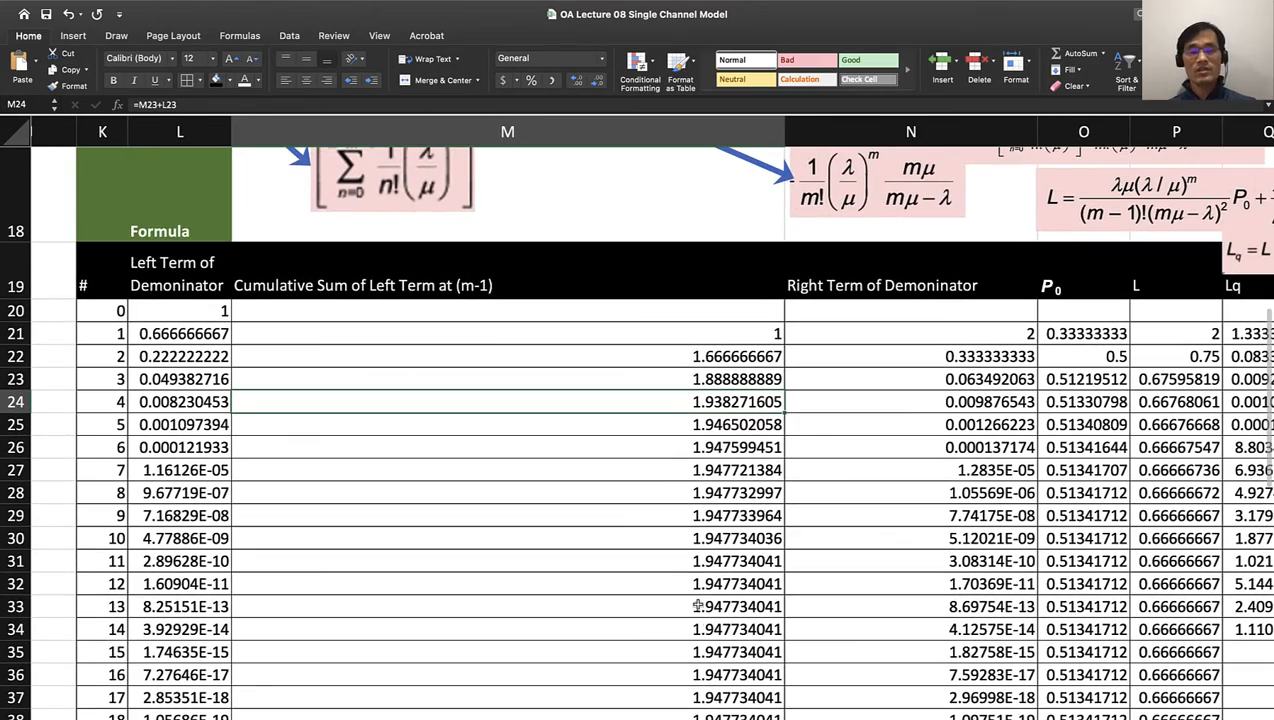
scroll(697, 606, up, 3)
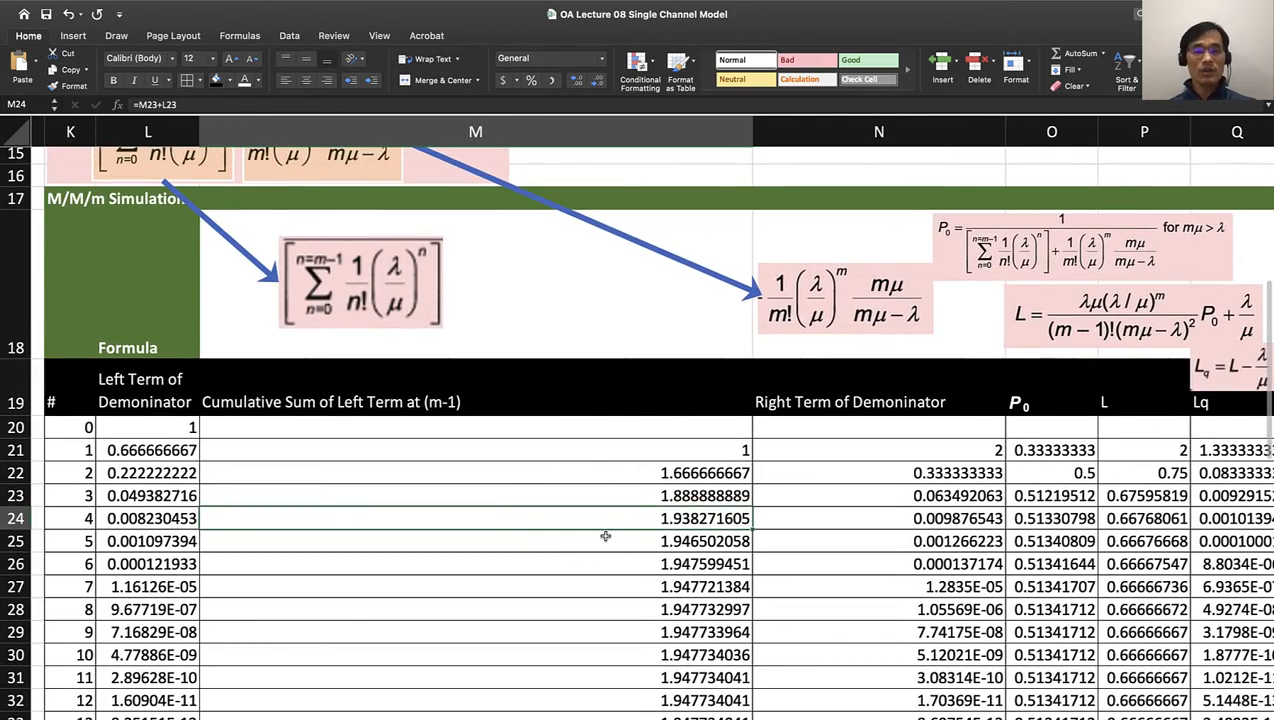
Step: Compare the Cumulative Sum of Left Term column with the summation term in the denominator of the P0 formula image
scroll(606, 583, right, 2)
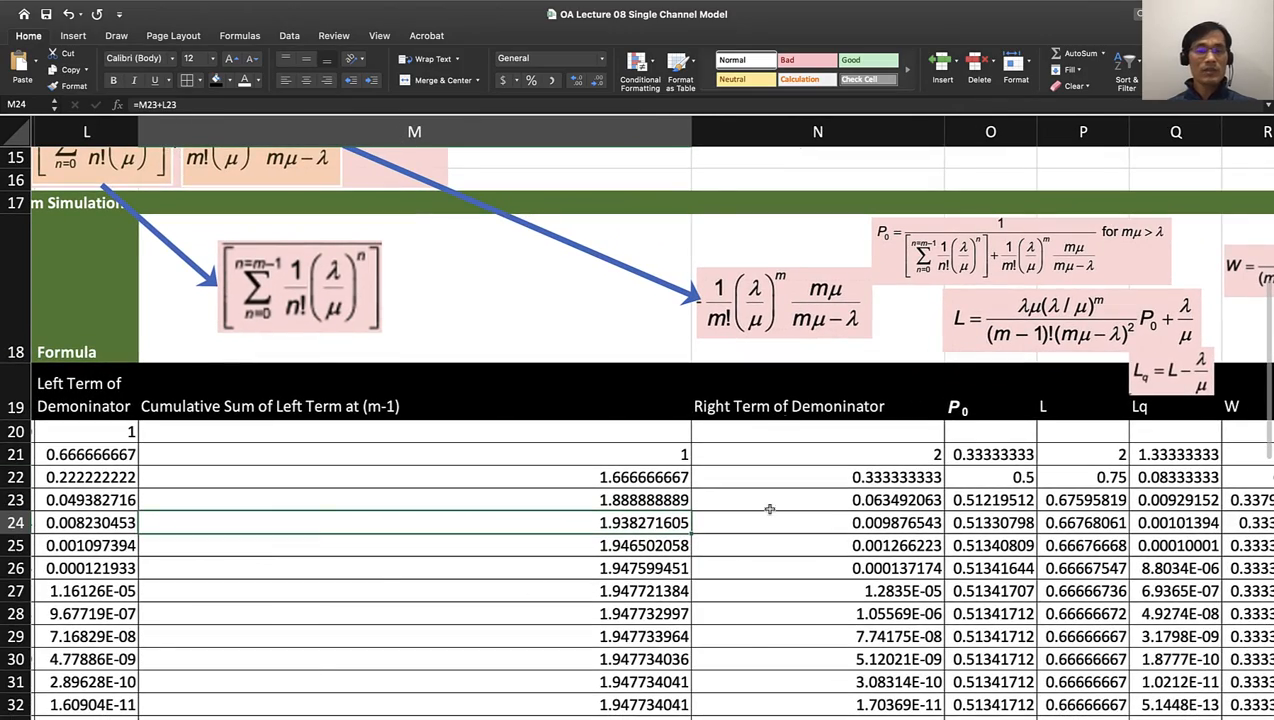
scroll(441, 567, left, 1)
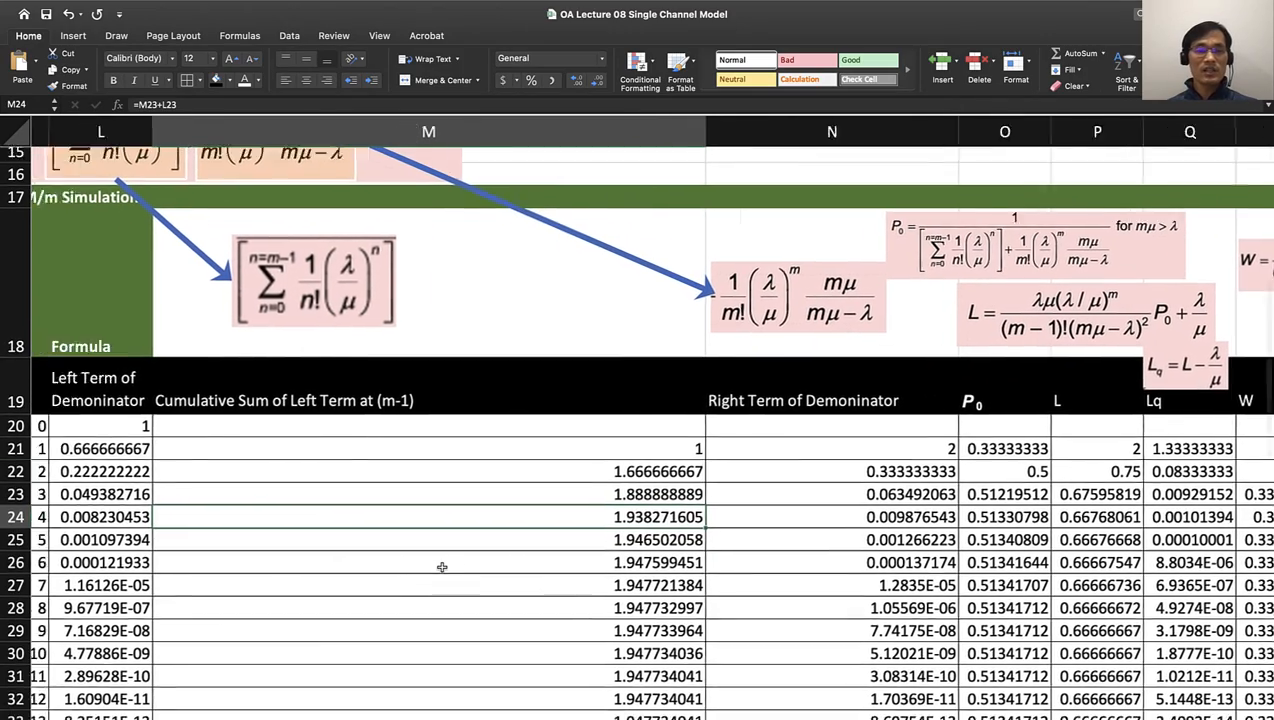
scroll(441, 567, left, 2)
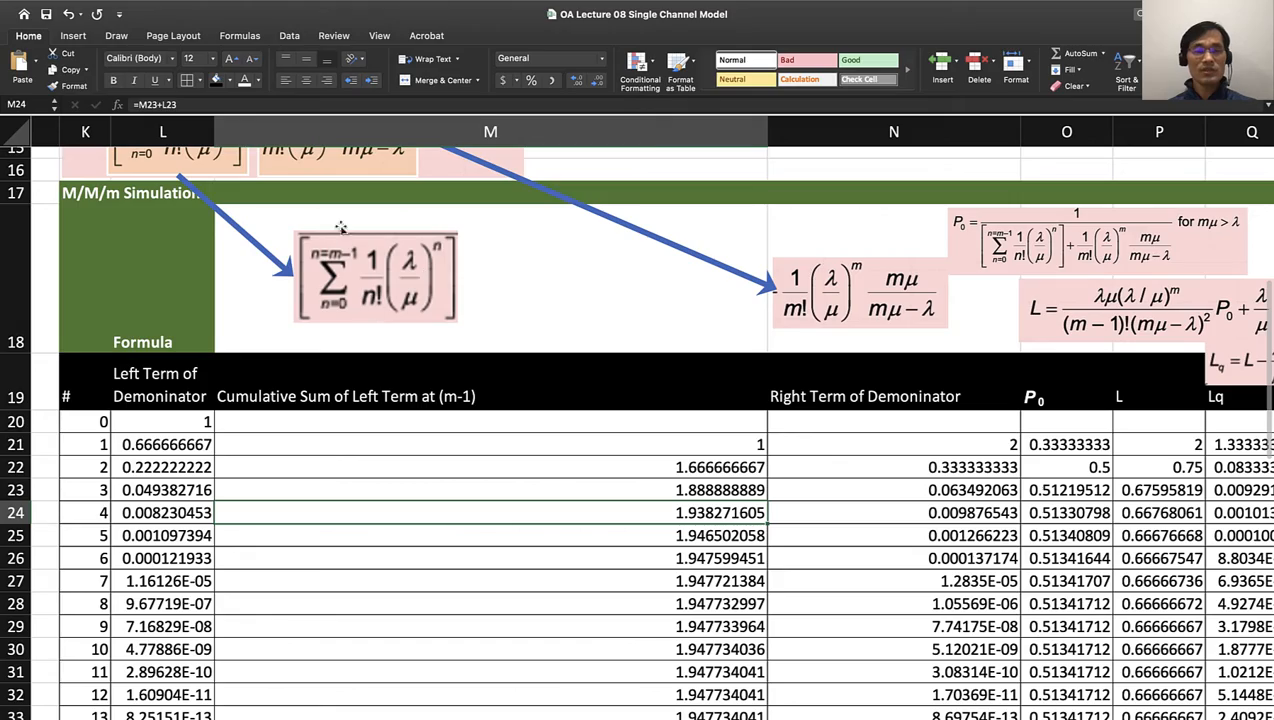
scroll(403, 298, up, 5)
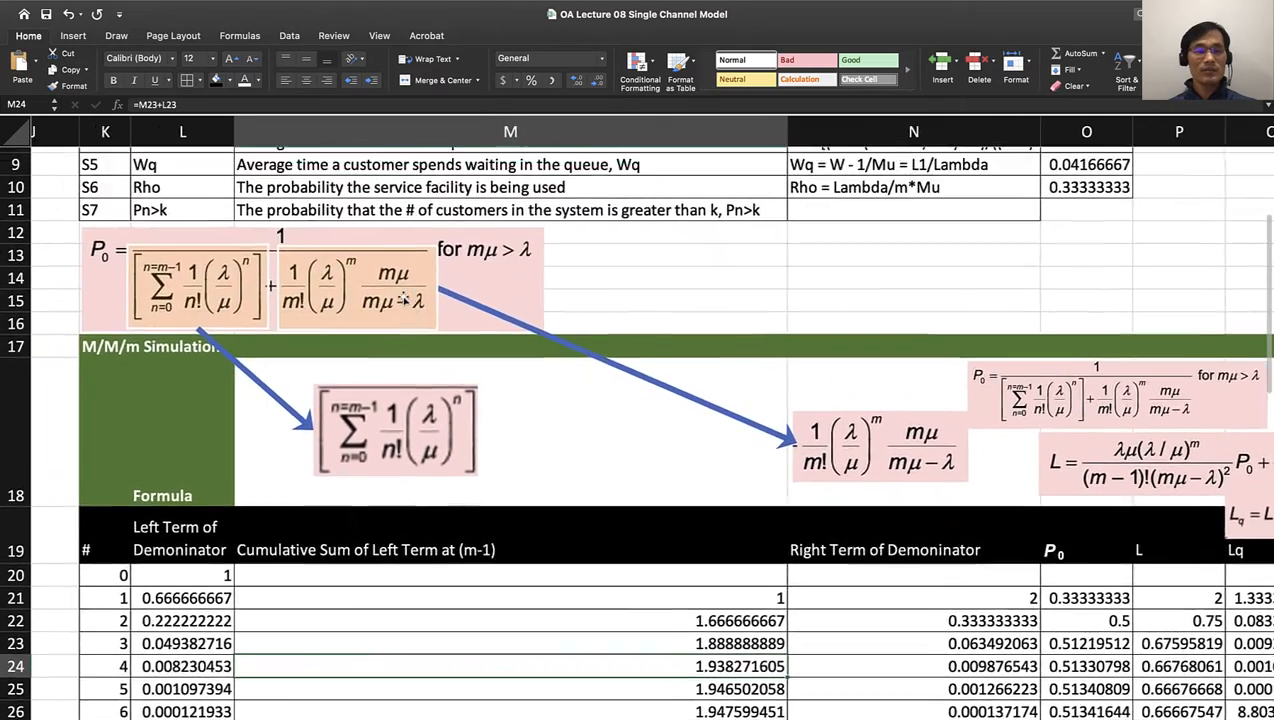
scroll(403, 298, left, 1)
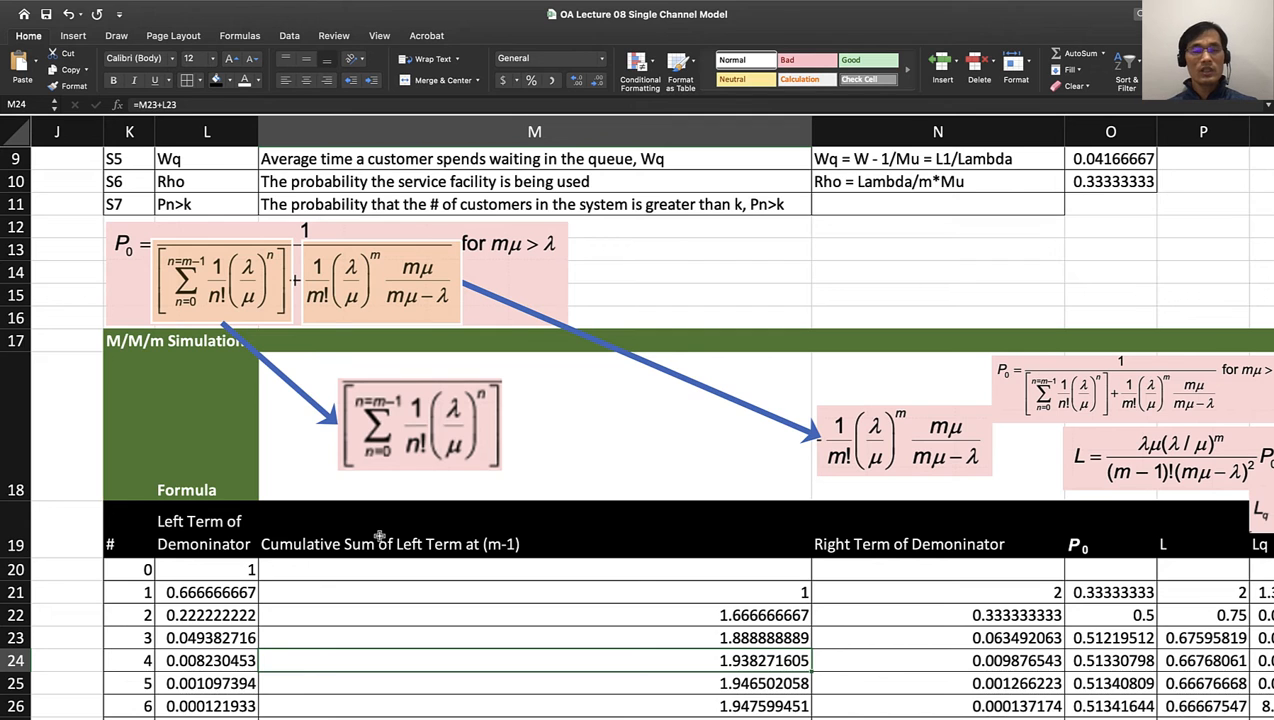
scroll(380, 537, down, 5)
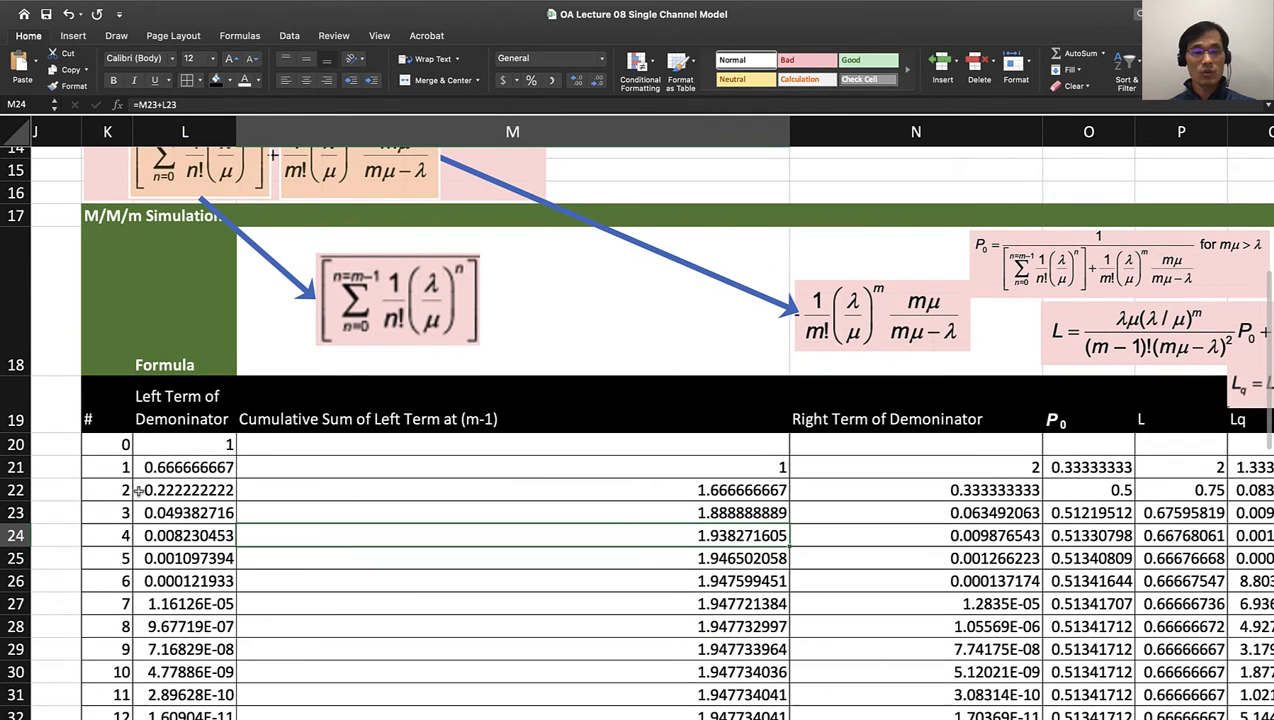
Step: Examine the cumulative sum in cell M22 for two channels and the values below it in the column
click(140, 490)
click(729, 490)
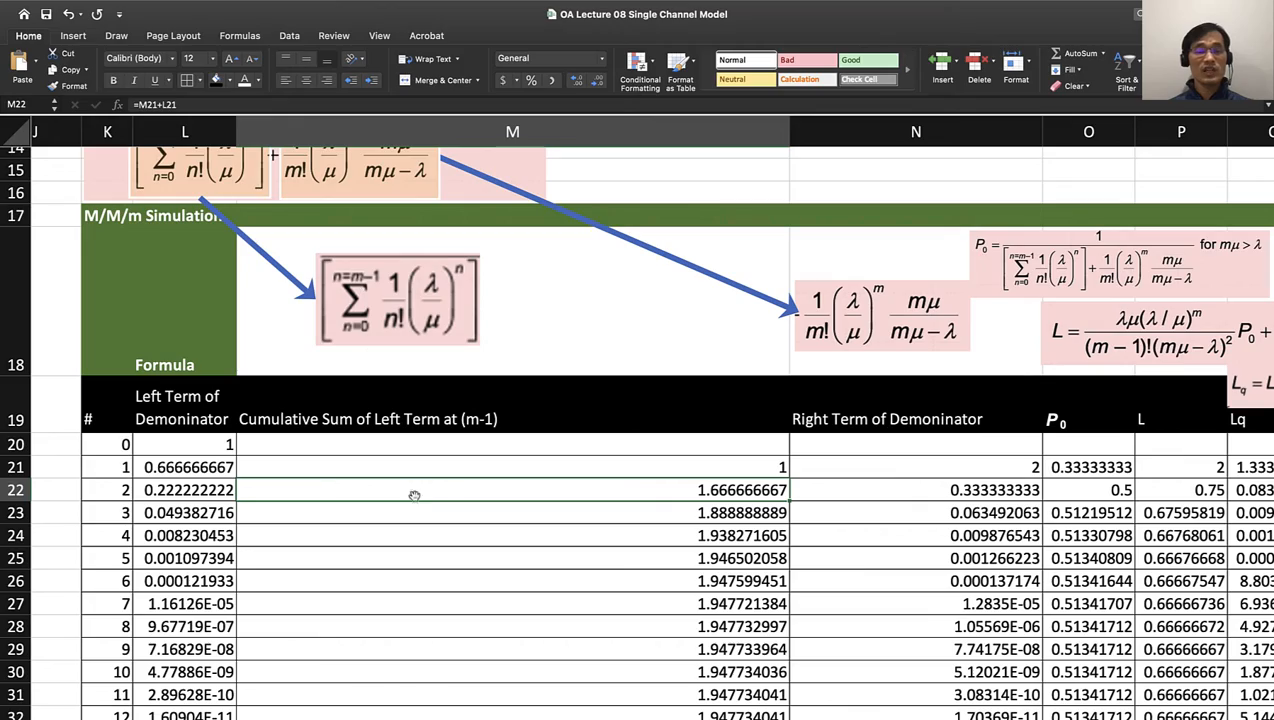
scroll(418, 501, down, 10)
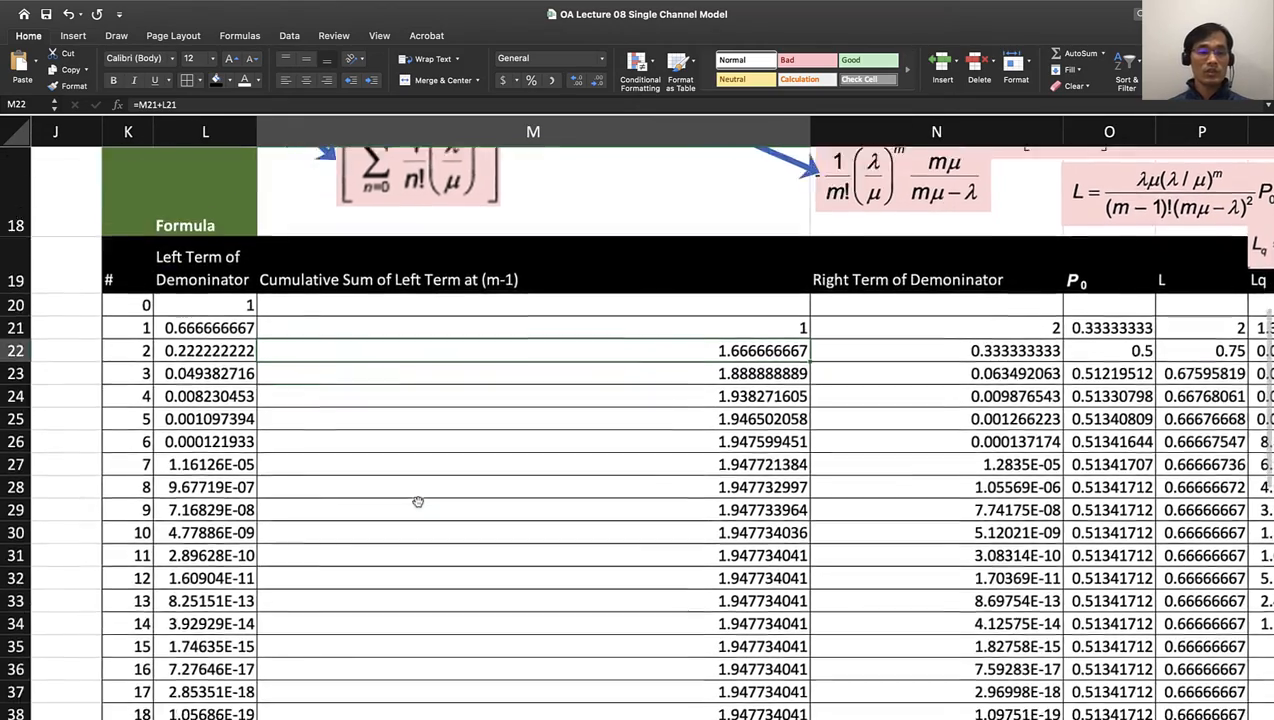
scroll(418, 501, up, 10)
scroll(418, 501, up, 1)
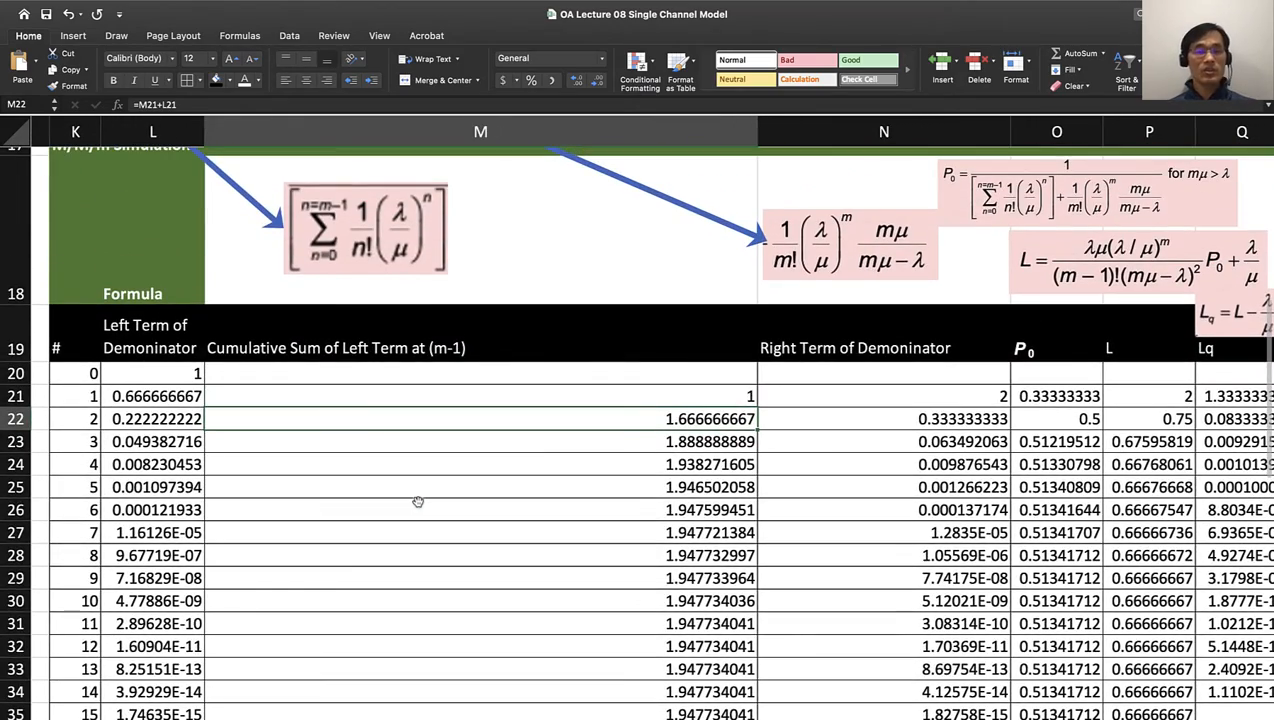
scroll(705, 431, up, 4)
Step: Relate the Right Term of Denominator column to the right-hand term of the P0 formula image
scroll(705, 431, right, 2)
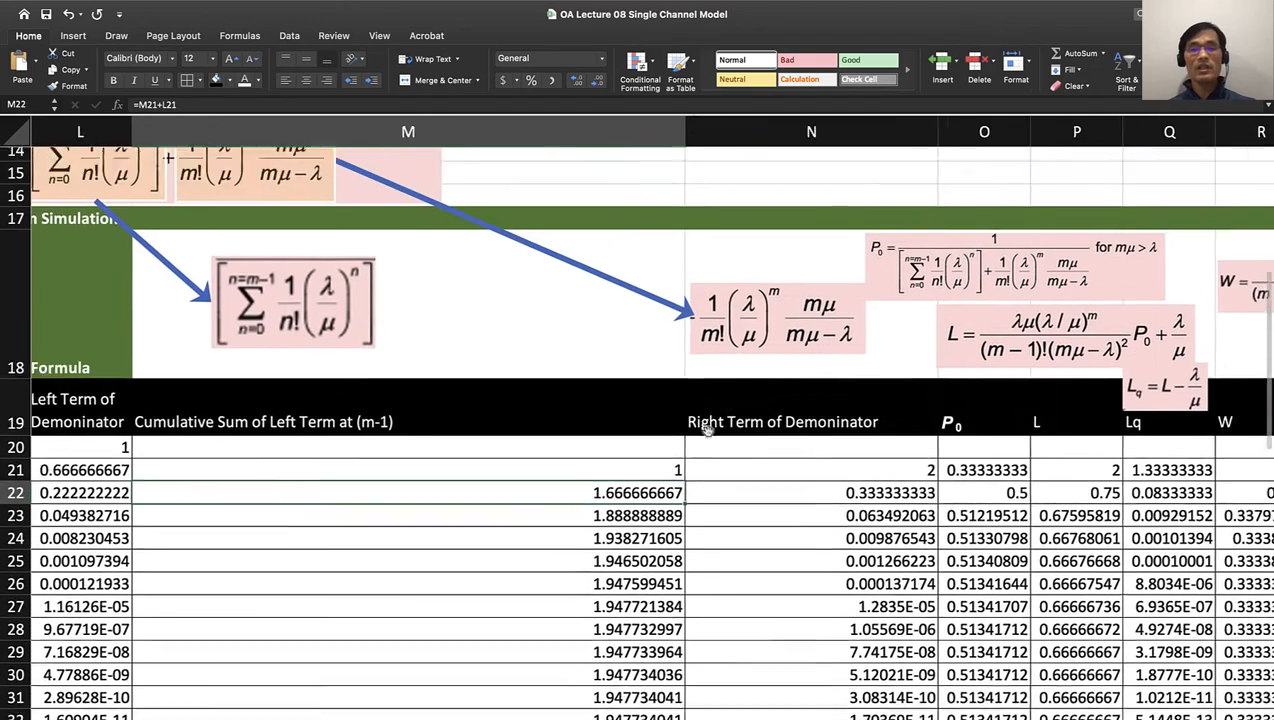
scroll(700, 469, up, 1)
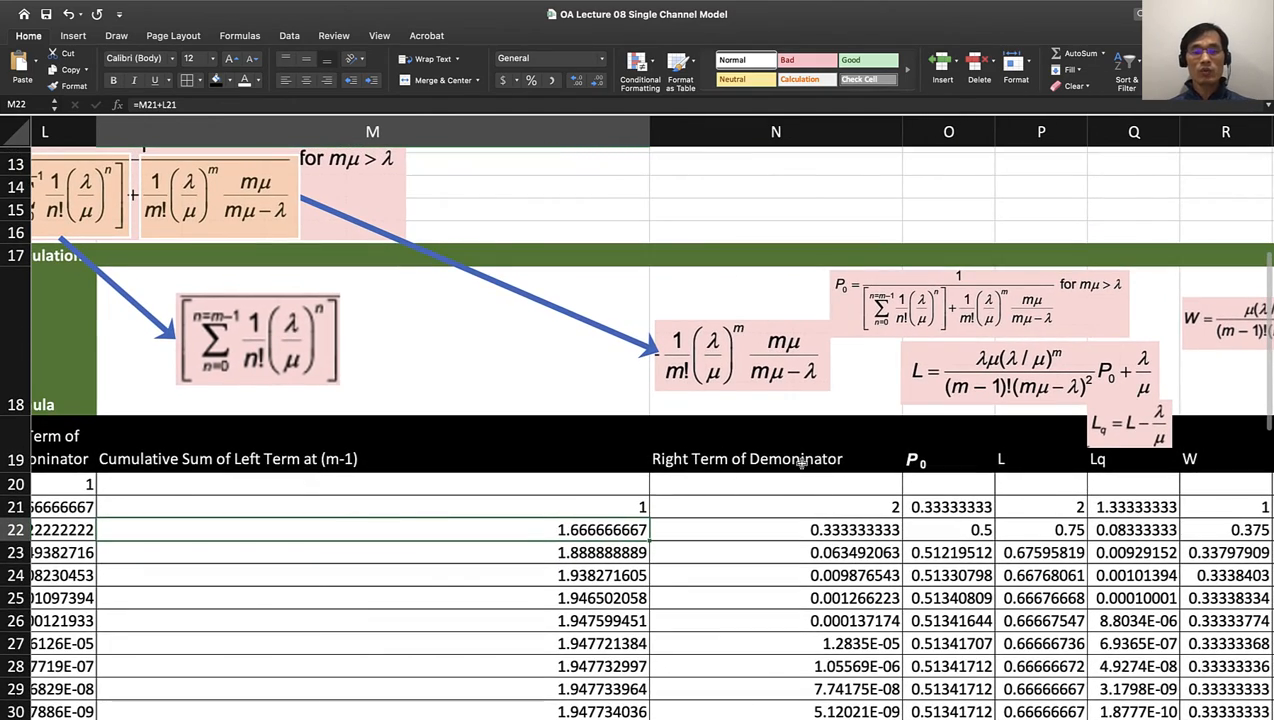
scroll(805, 466, up, 2)
scroll(813, 469, up, 1)
scroll(813, 469, left, 1)
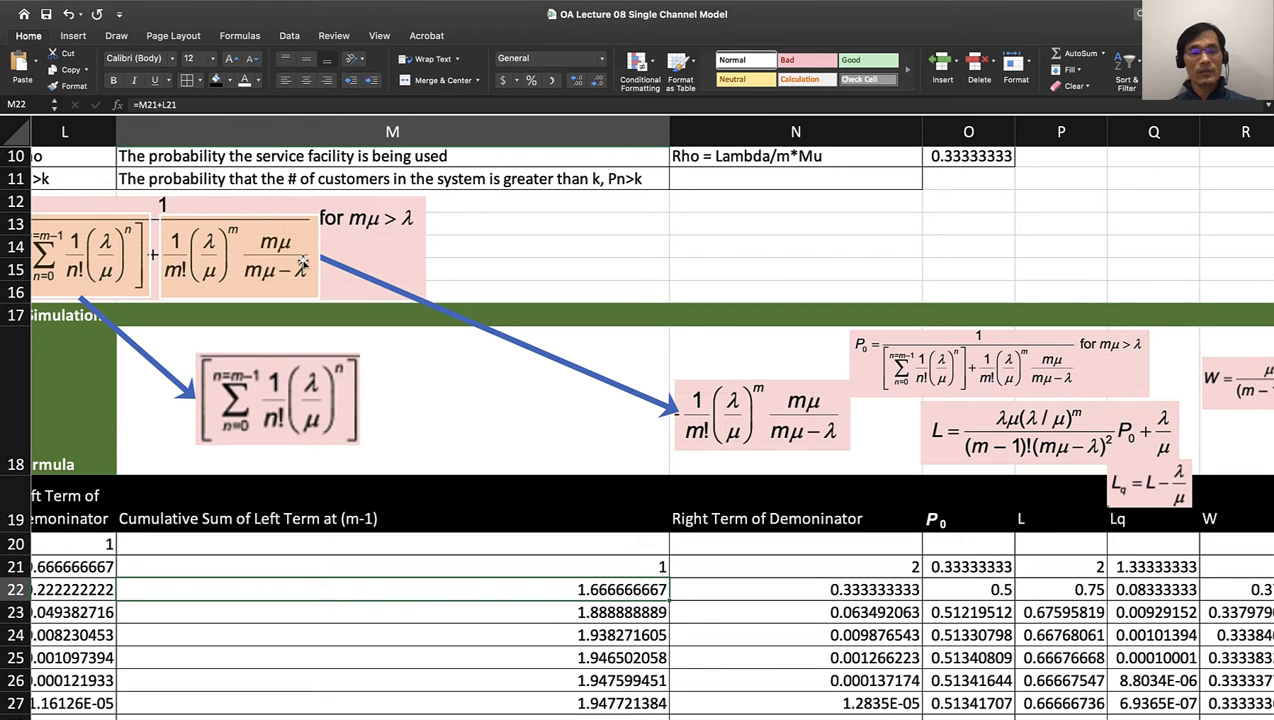
scroll(818, 584, down, 5)
scroll(818, 584, right, 1)
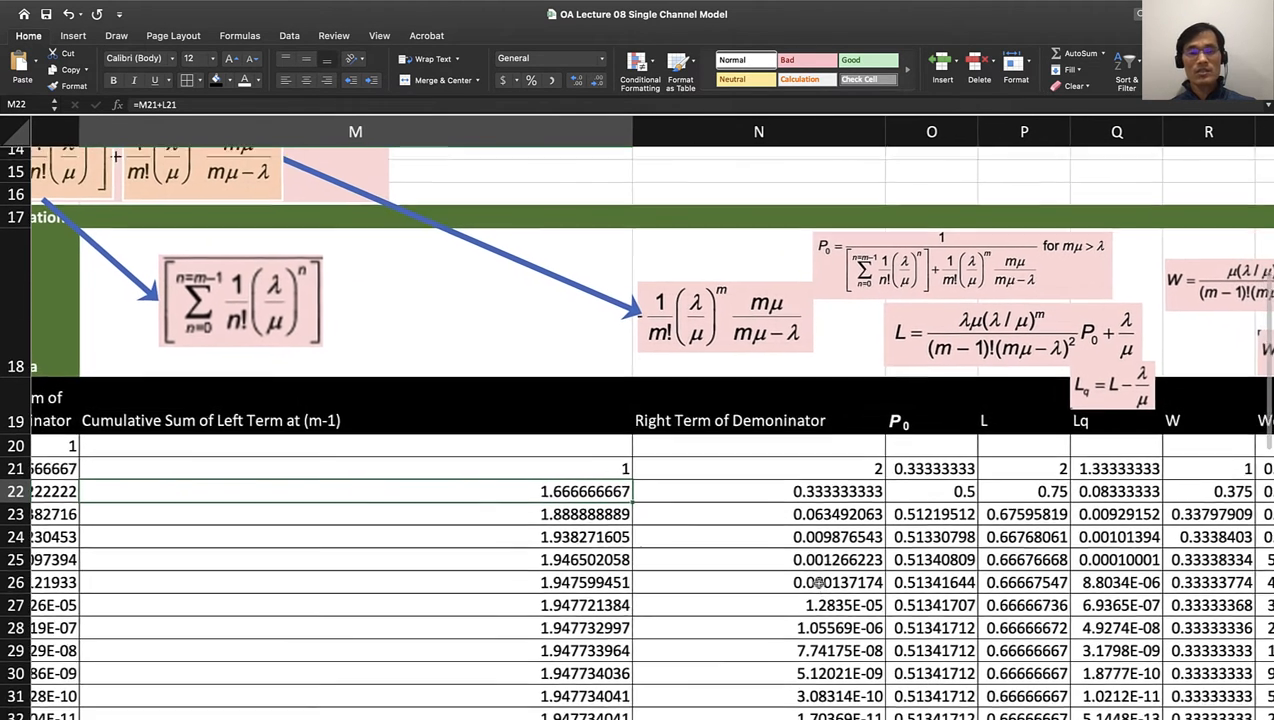
Step: Inspect the right-term formula in cell N21 and match its factorial, power and fraction parts to the formula image
click(783, 461)
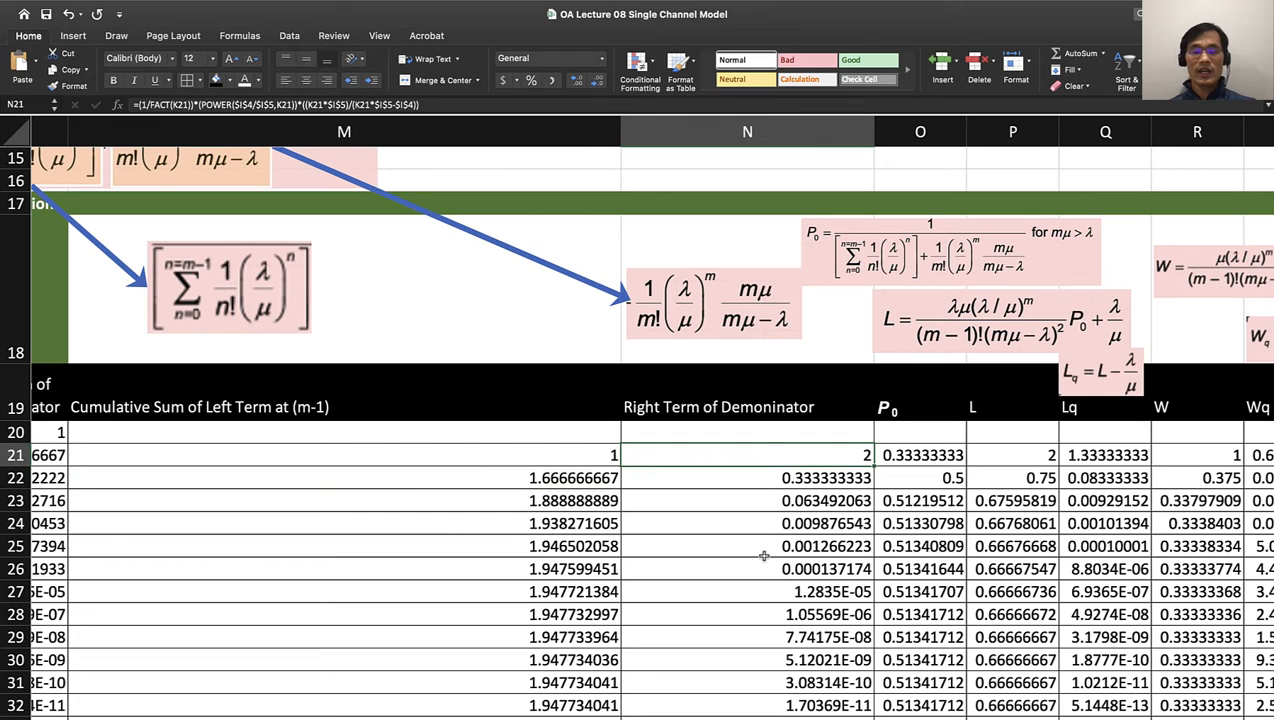
double_click(745, 459)
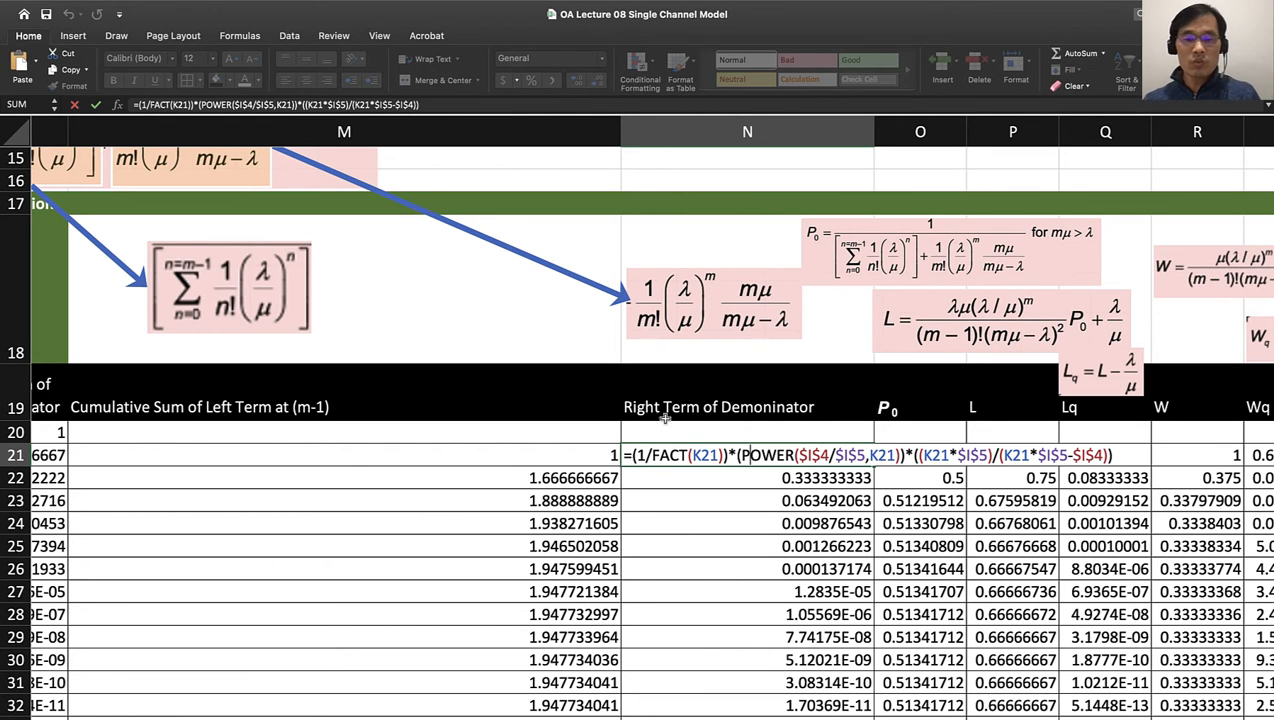
scroll(415, 427, up, 2)
scroll(415, 427, left, 3)
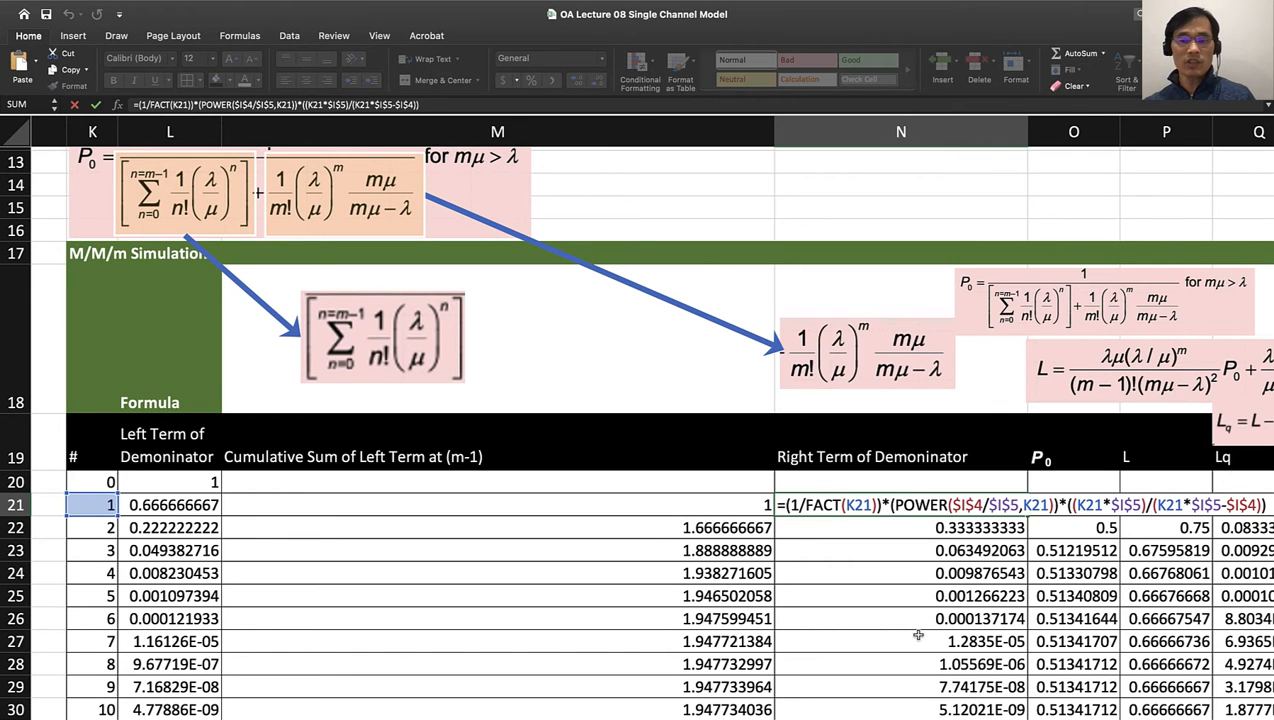
scroll(900, 600, down, 2)
scroll(900, 600, right, 1)
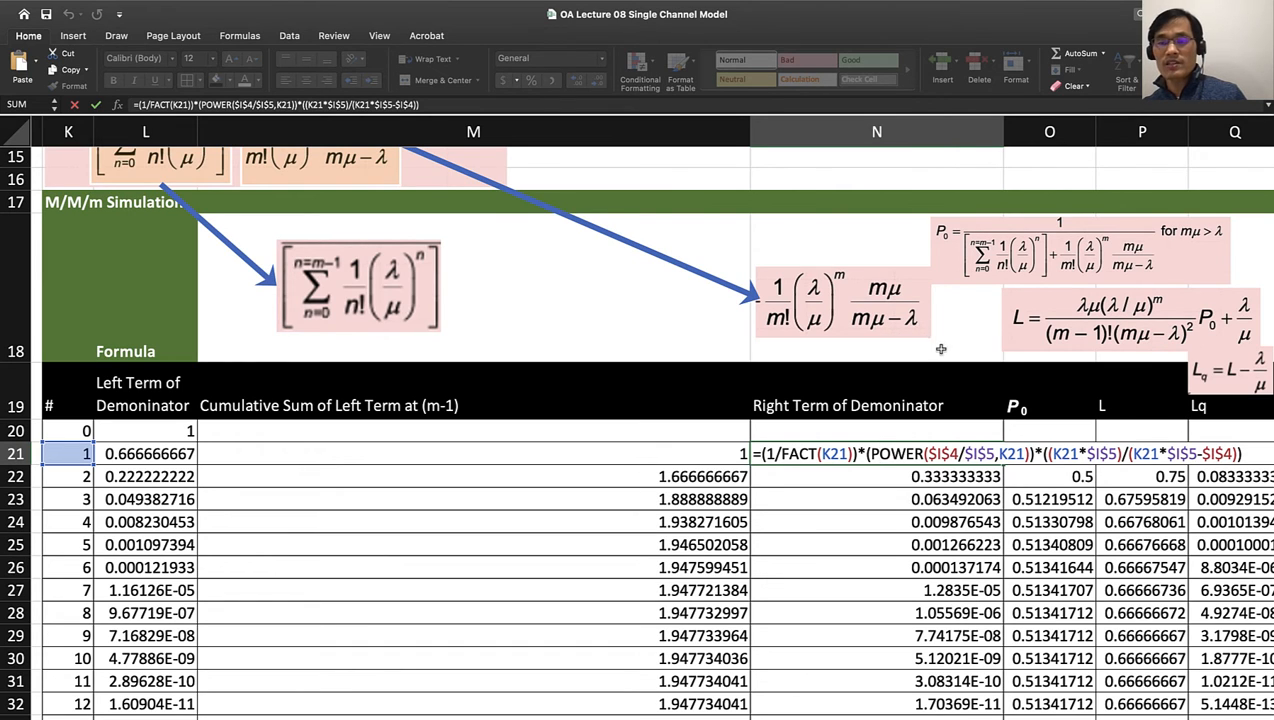
key(Return)
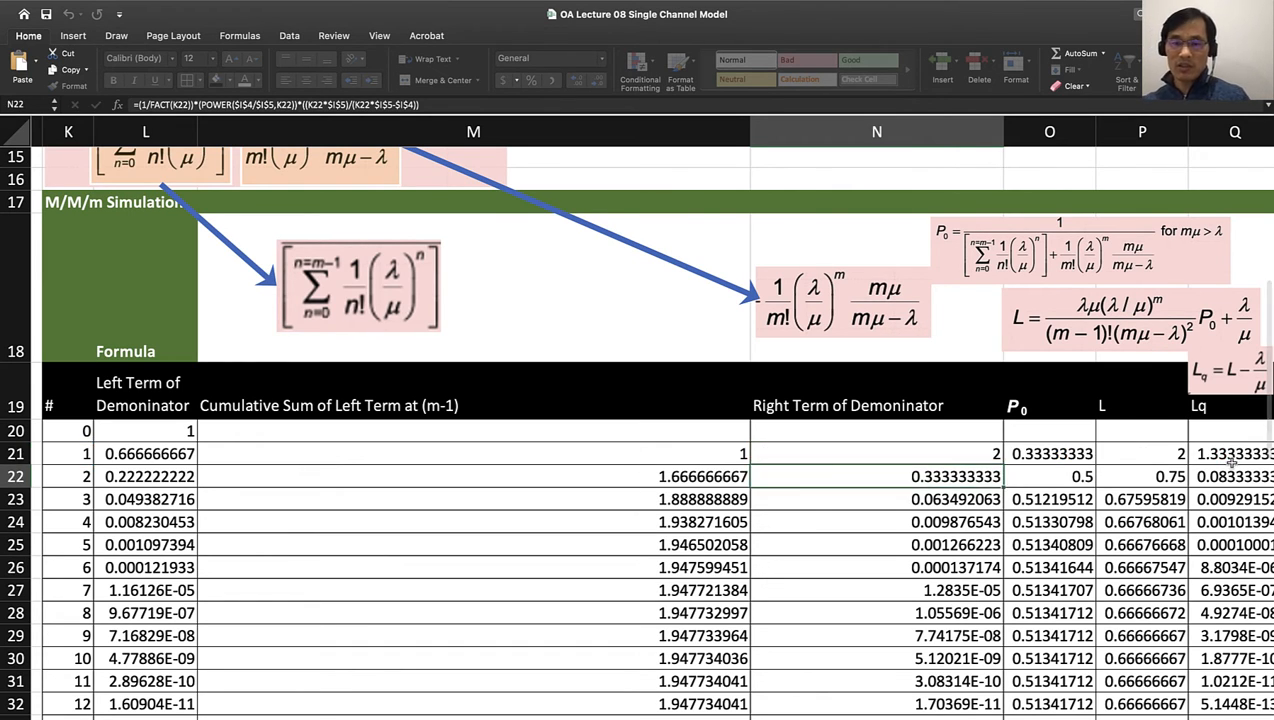
Step: Compare the right-term formulas in cells N21 and N39 while reviewing the column down to row 40
click(957, 446)
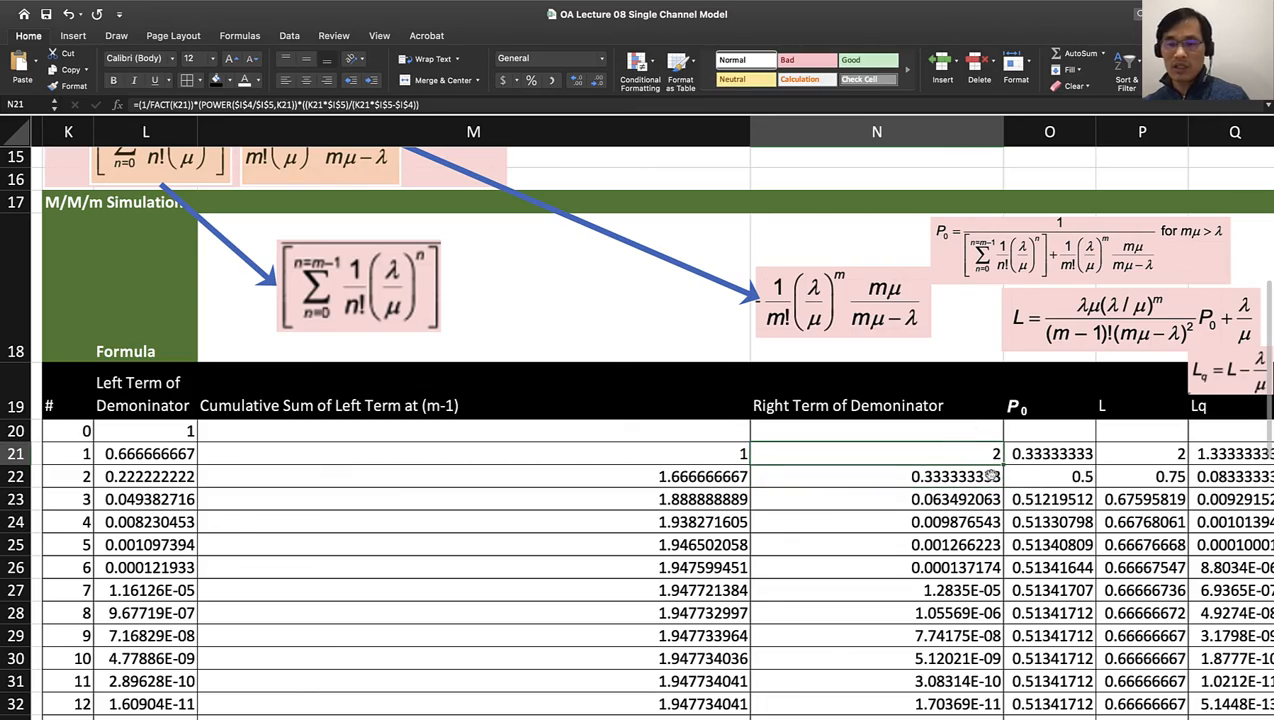
scroll(950, 556, down, 6)
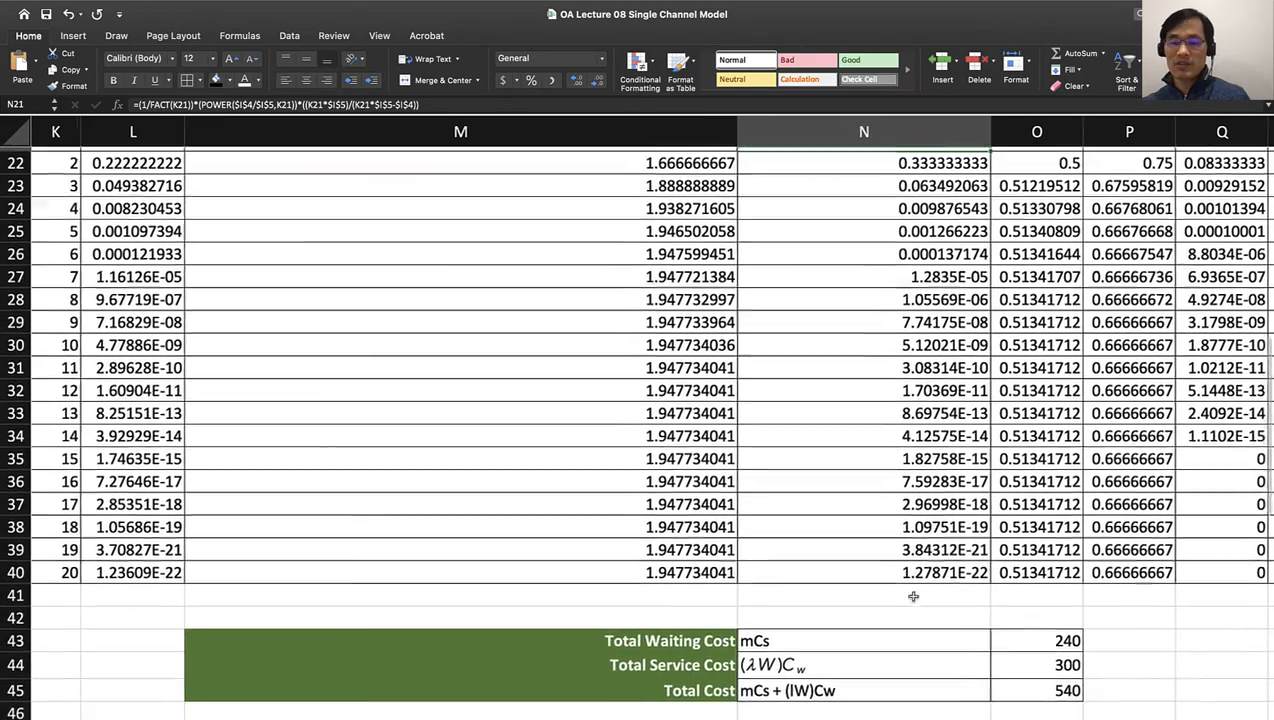
click(919, 566)
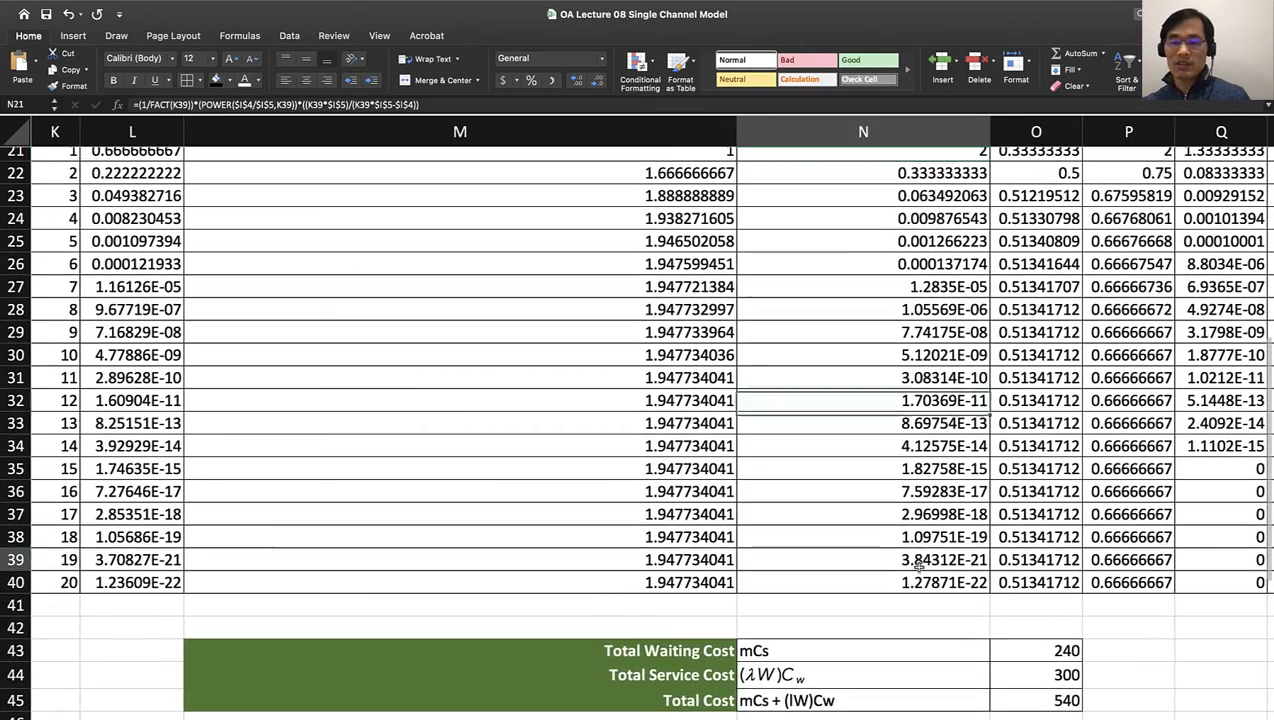
scroll(919, 566, up, 3)
scroll(919, 566, right, 2)
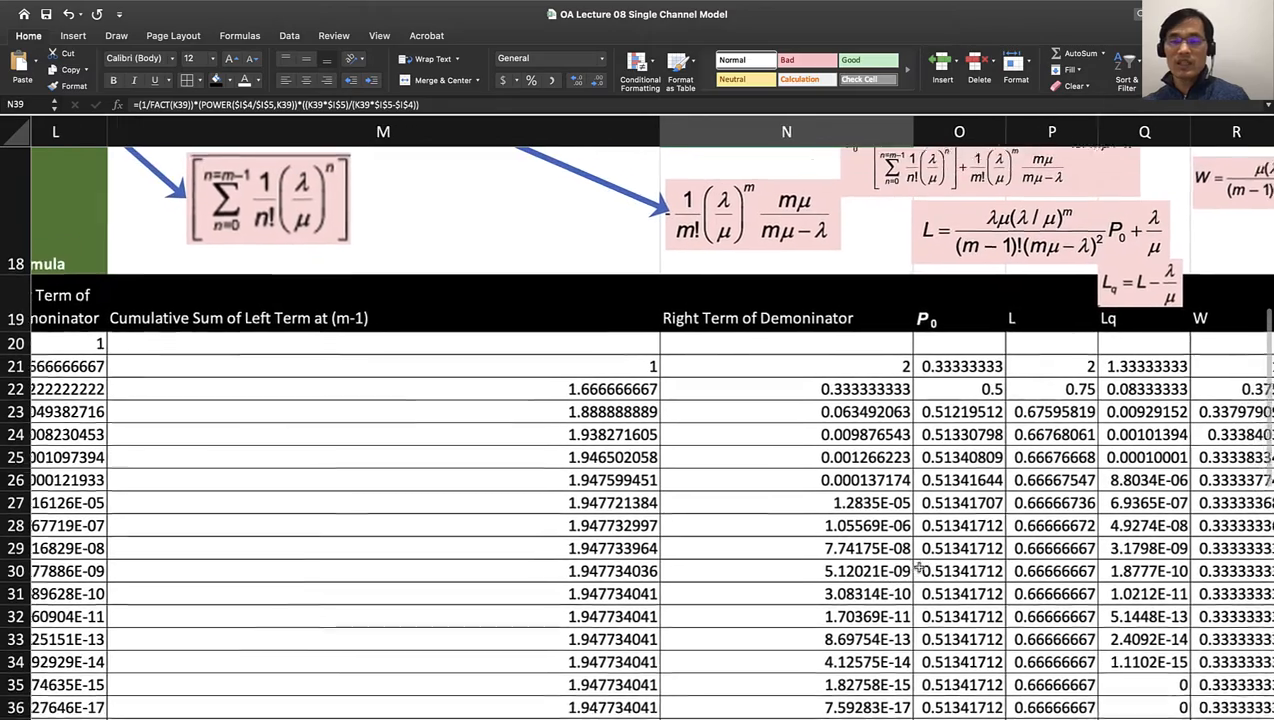
scroll(919, 566, right, 1)
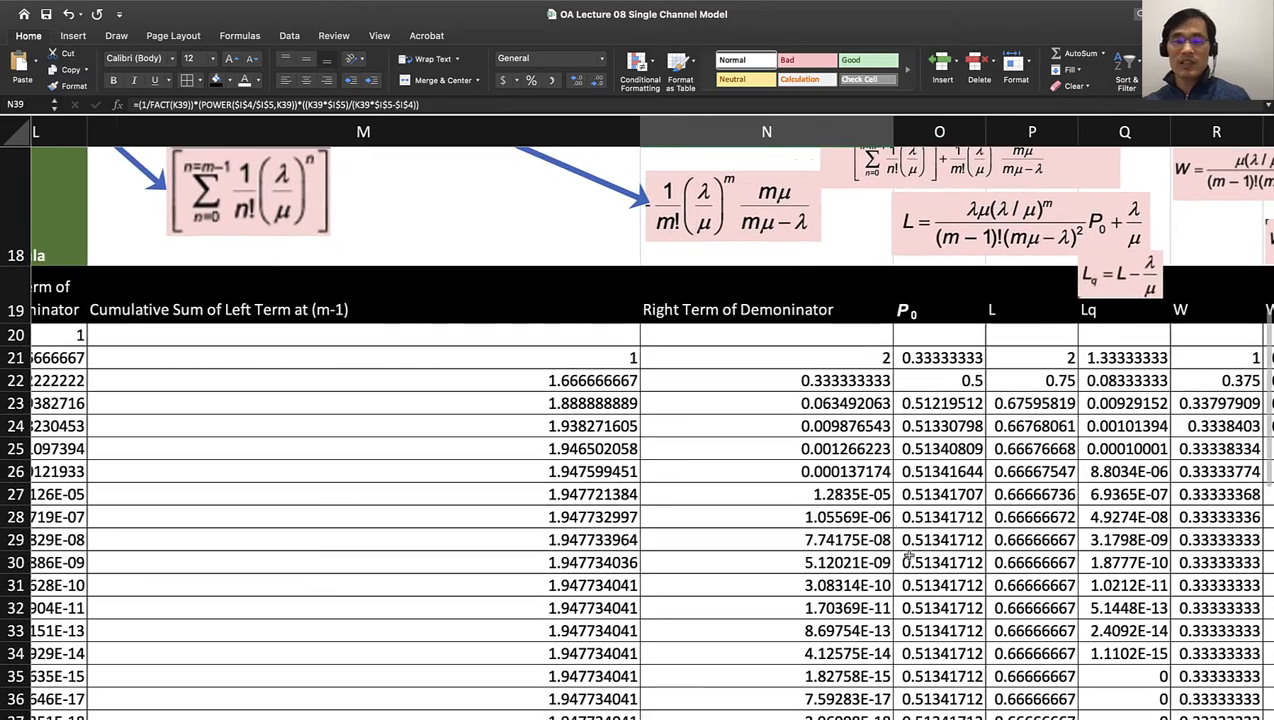
Step: Inspect the right-term formula in cell N22 and its references to K22, the arrival rate and the service rate
double_click(820, 381)
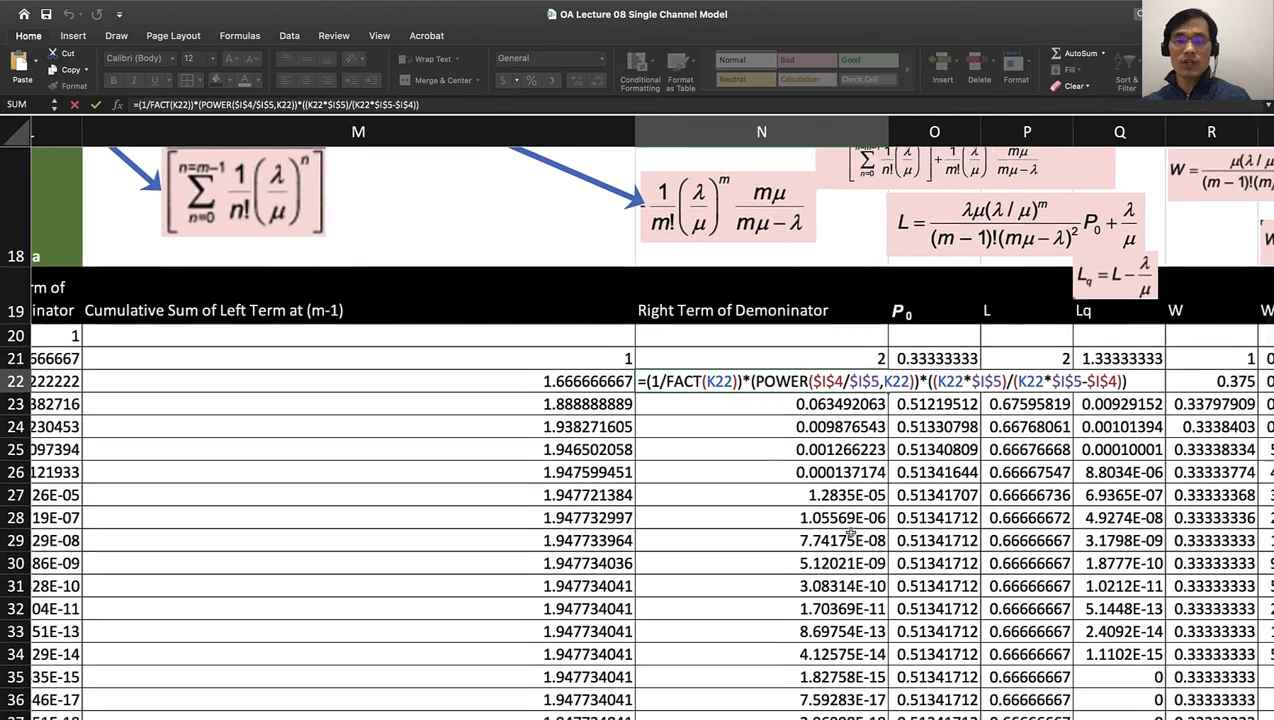
scroll(840, 500, right, 3)
scroll(840, 500, down, 1)
scroll(849, 531, down, 1)
scroll(849, 531, right, 1)
key(Return)
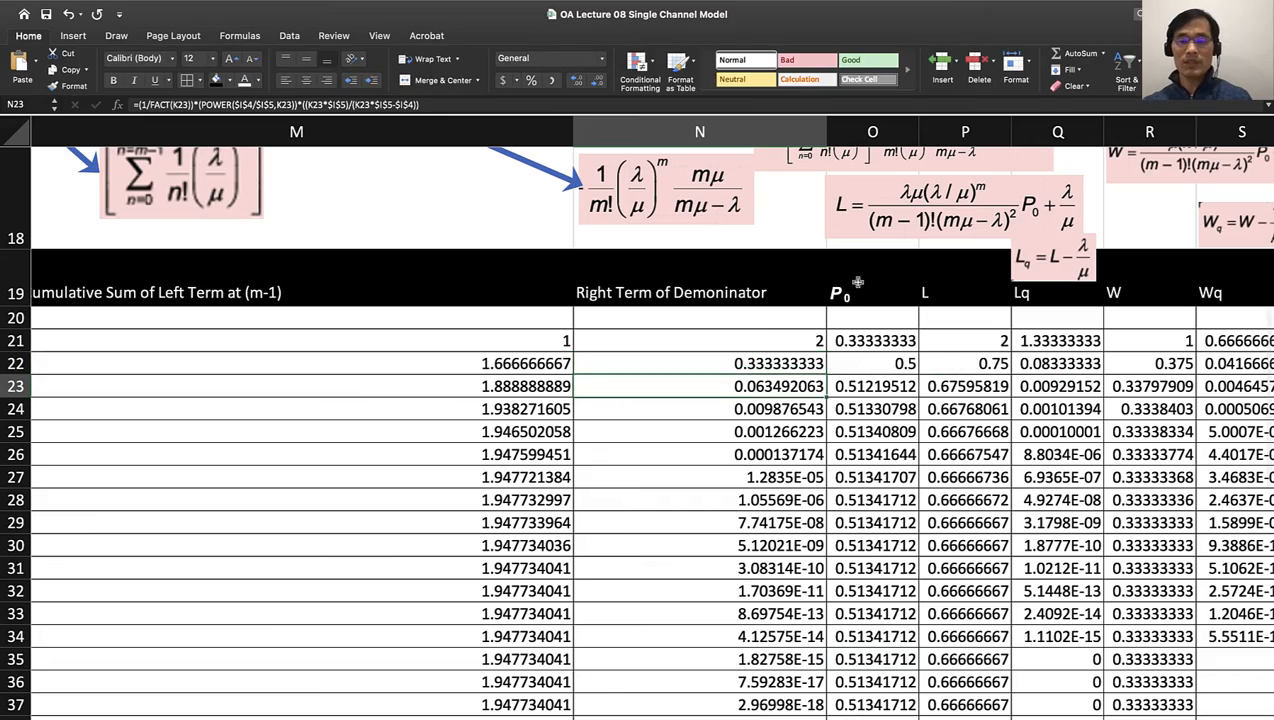
Step: Examine the first P0 value in cell O21 and review the P0 column beside the two denominator columns down to row 40
click(856, 338)
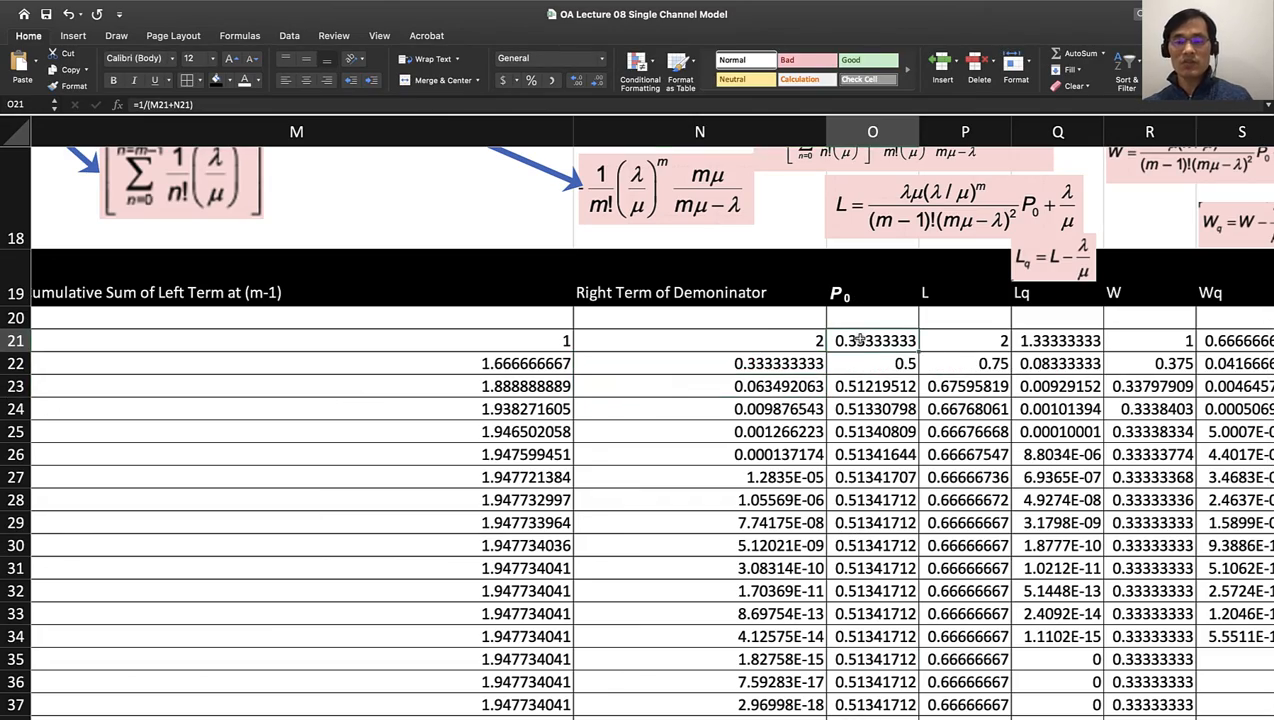
scroll(866, 452, down, 5)
scroll(866, 452, up, 3)
scroll(866, 452, left, 10)
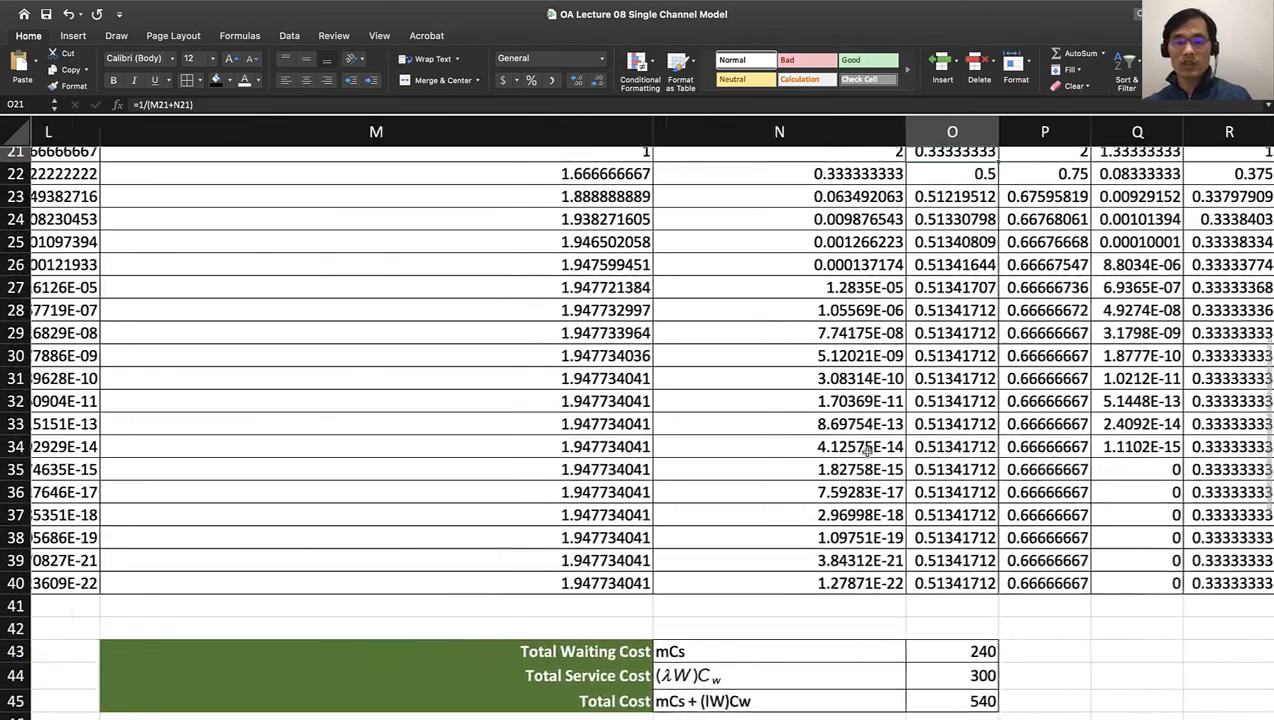
scroll(866, 452, right, 8)
scroll(866, 452, up, 1)
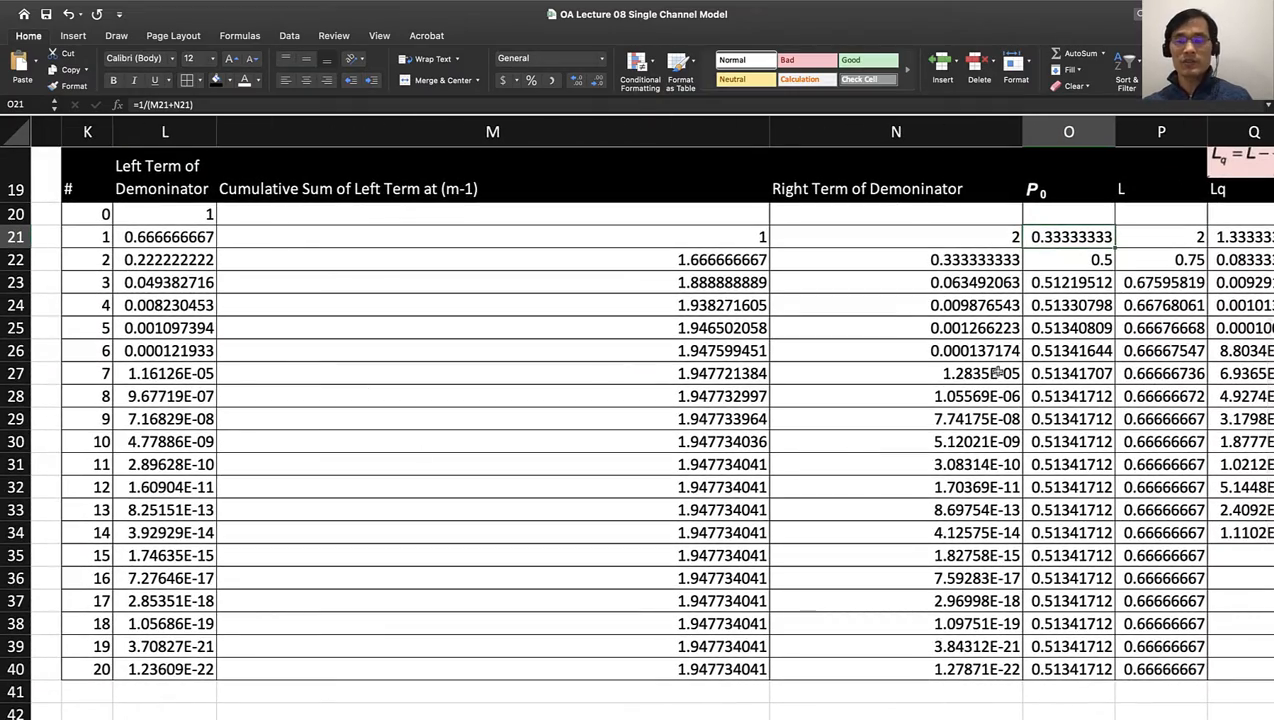
scroll(993, 369, right, 2)
scroll(993, 369, up, 1)
scroll(997, 372, up, 1)
scroll(997, 372, right, 1)
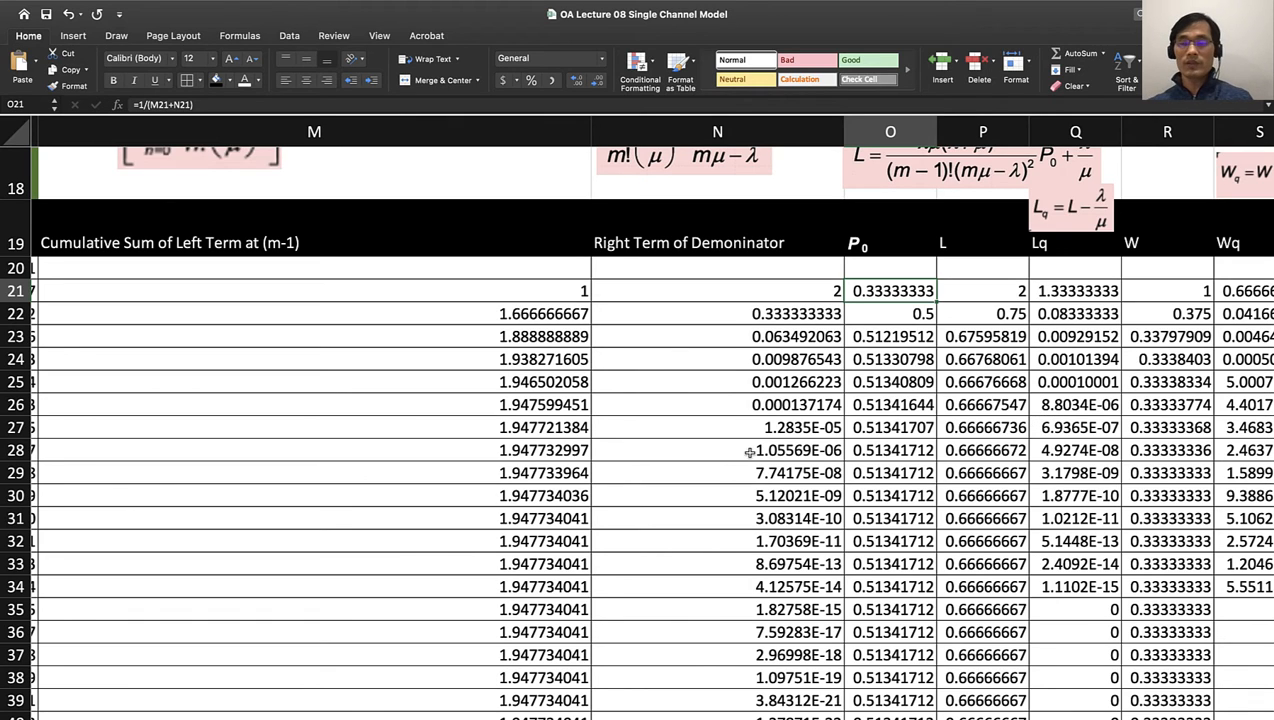
Step: Inspect the P0 formula in cell O21 and match its references M21 and N21 to the two denominator terms in the formula images
double_click(883, 290)
scroll(768, 414, up, 5)
scroll(768, 414, left, 1)
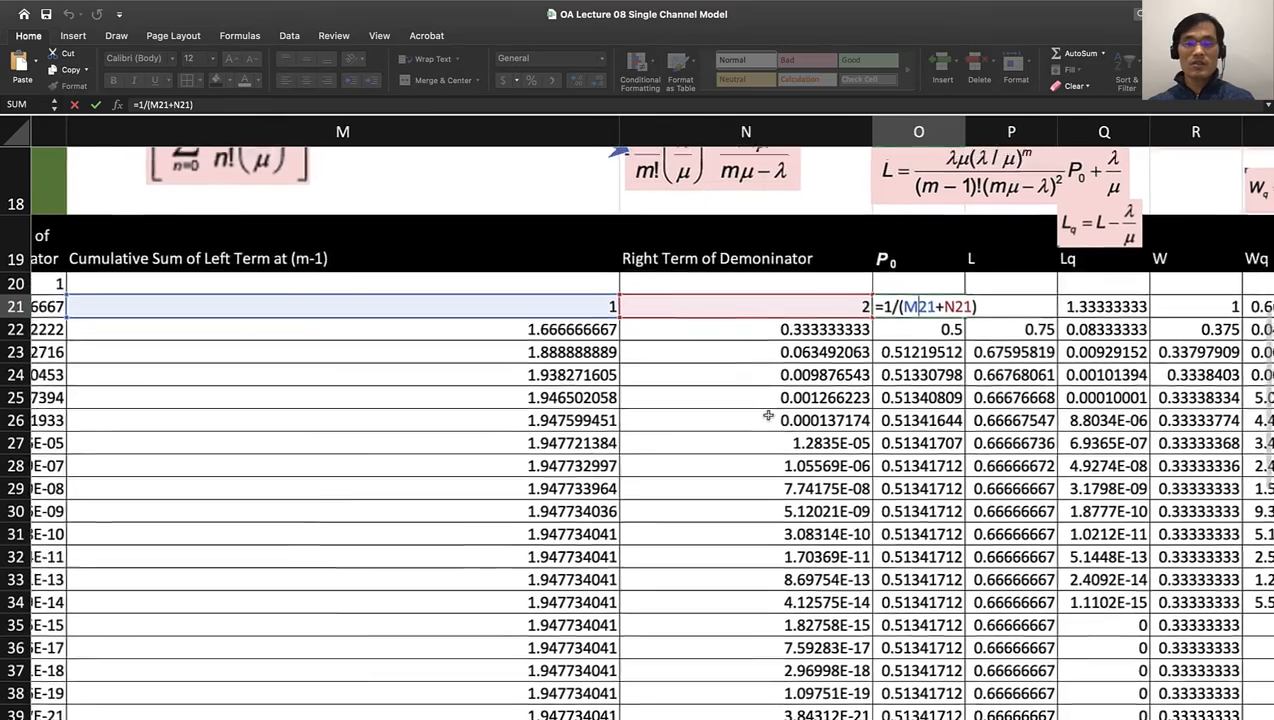
scroll(845, 412, left, 2)
scroll(845, 412, up, 3)
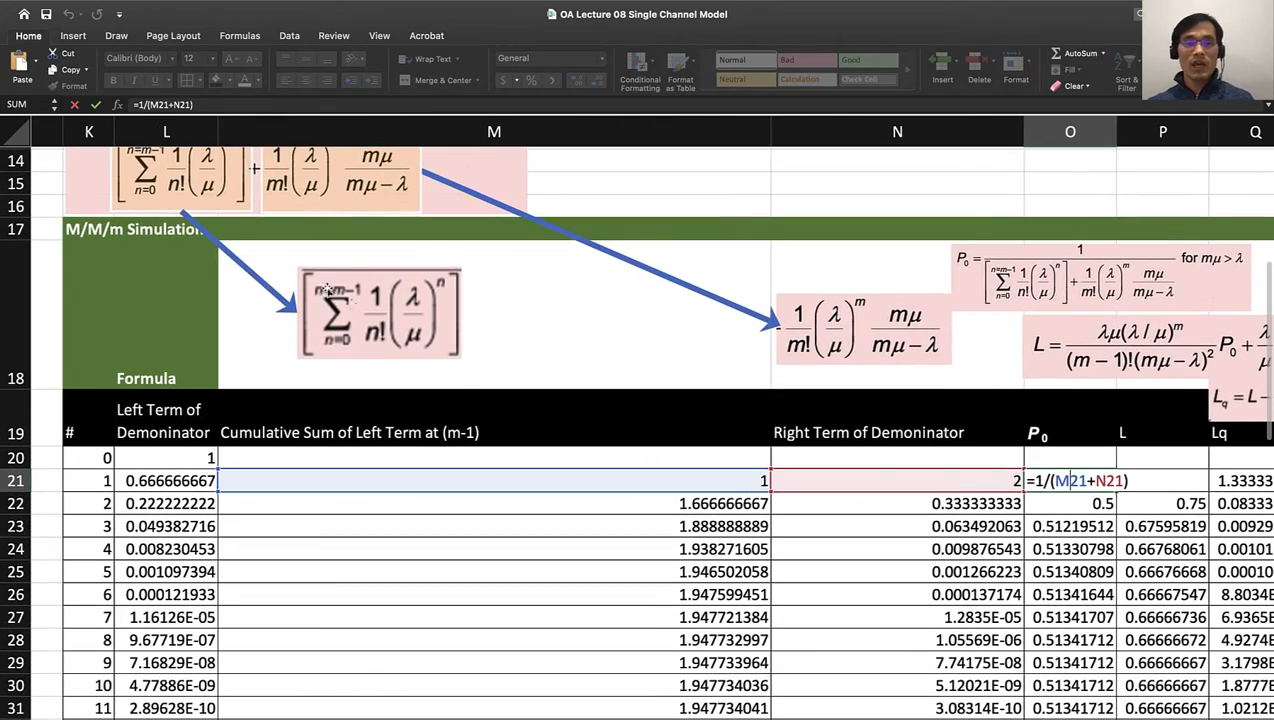
scroll(352, 314, up, 5)
scroll(352, 314, up, 1)
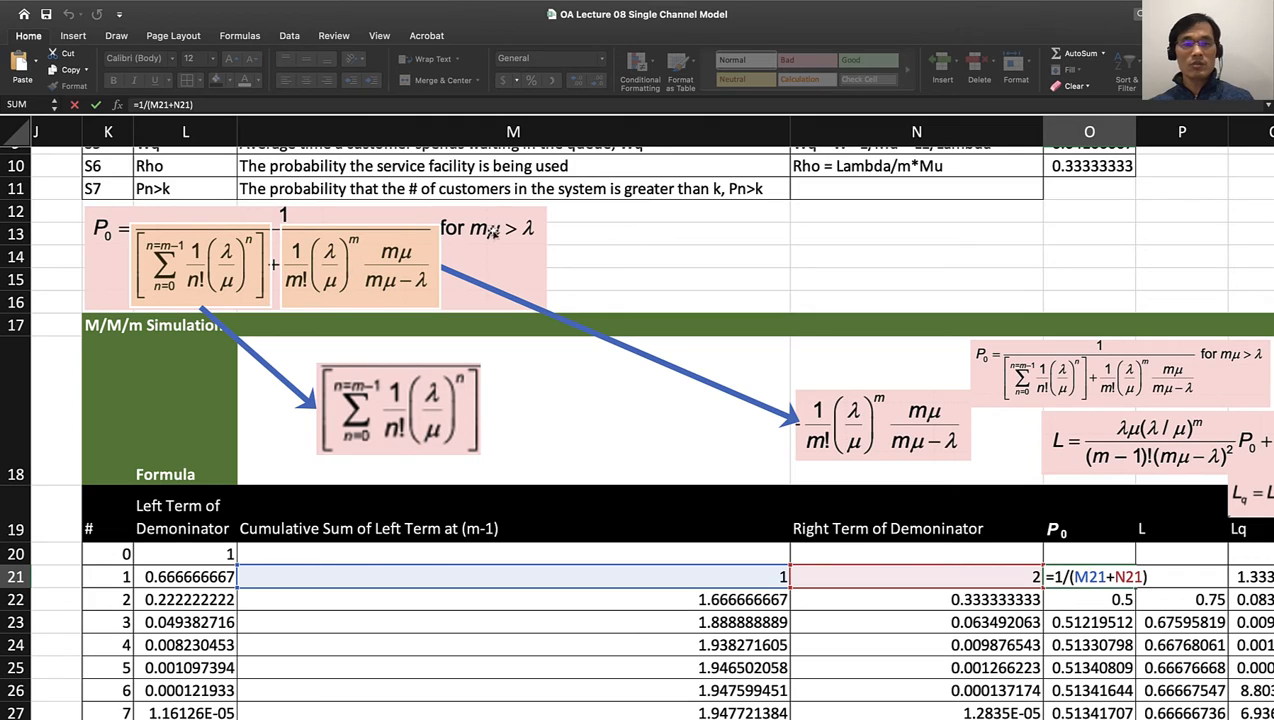
scroll(623, 436, down, 5)
scroll(623, 436, right, 3)
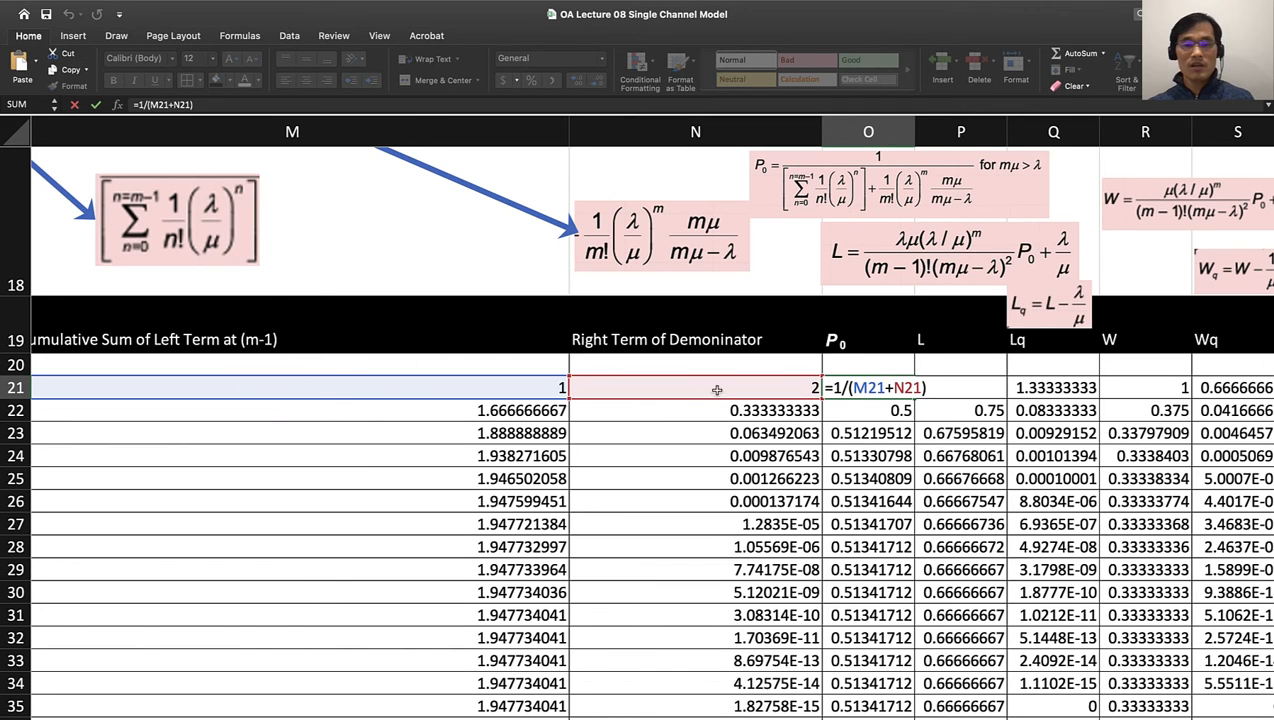
key(Return)
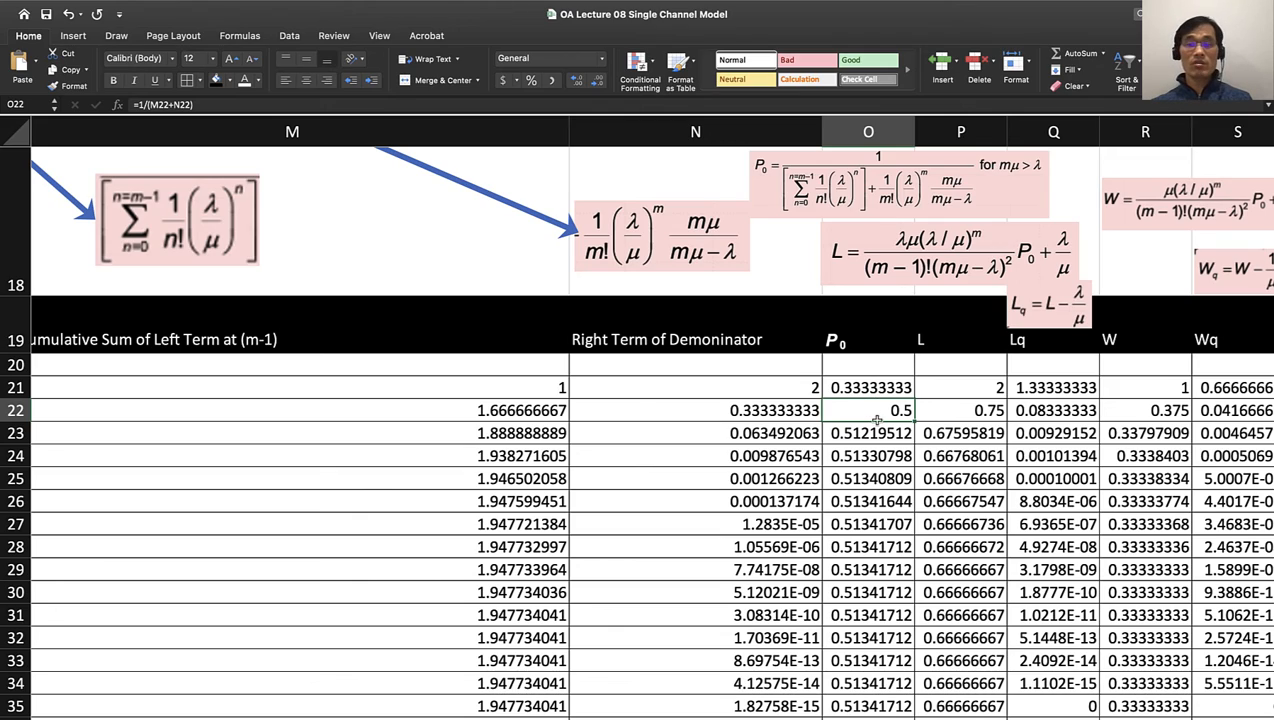
Step: Highlight the P0 value for two channels in cell O22 with a yellow fill
scroll(884, 392, left, 5)
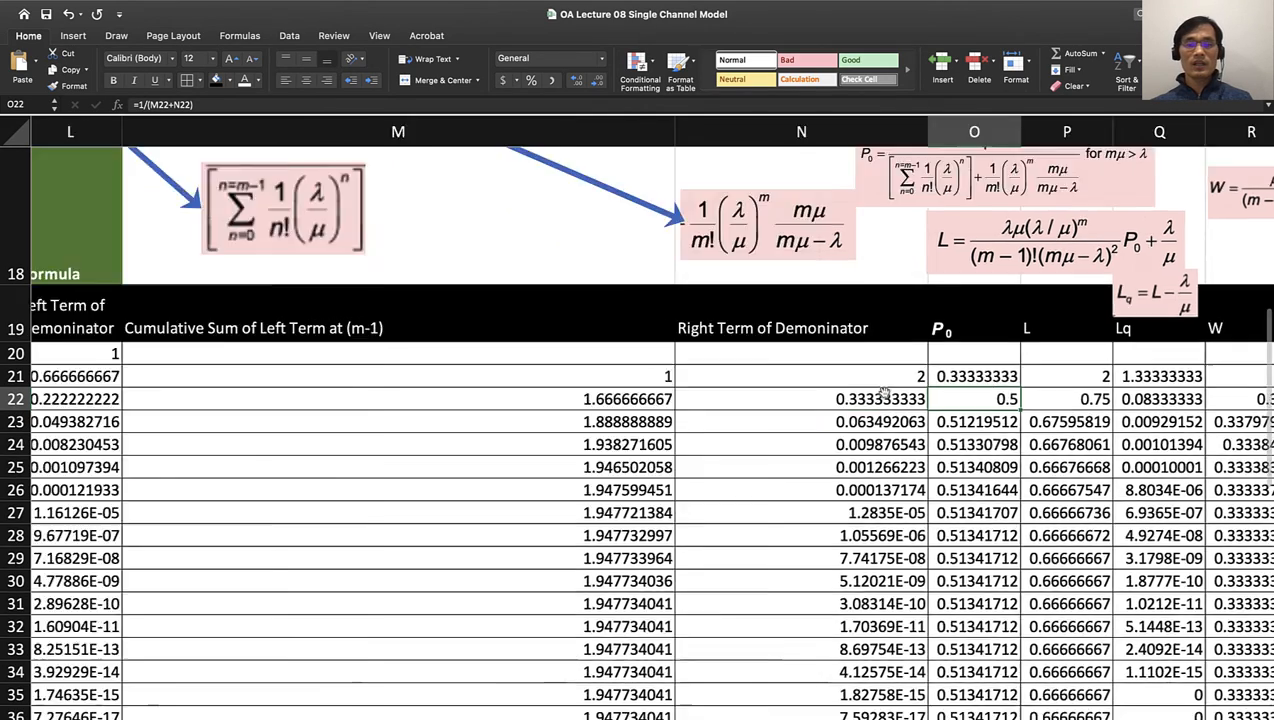
scroll(956, 517, right, 5)
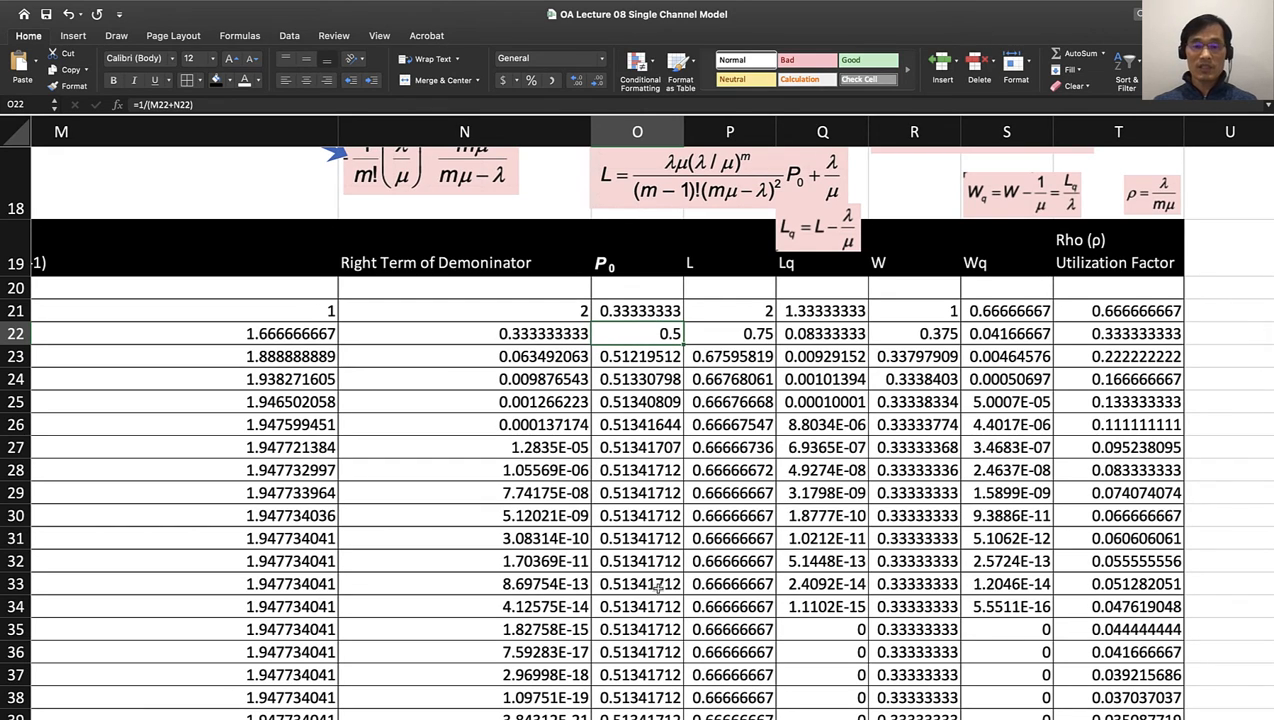
scroll(660, 638, down, 3)
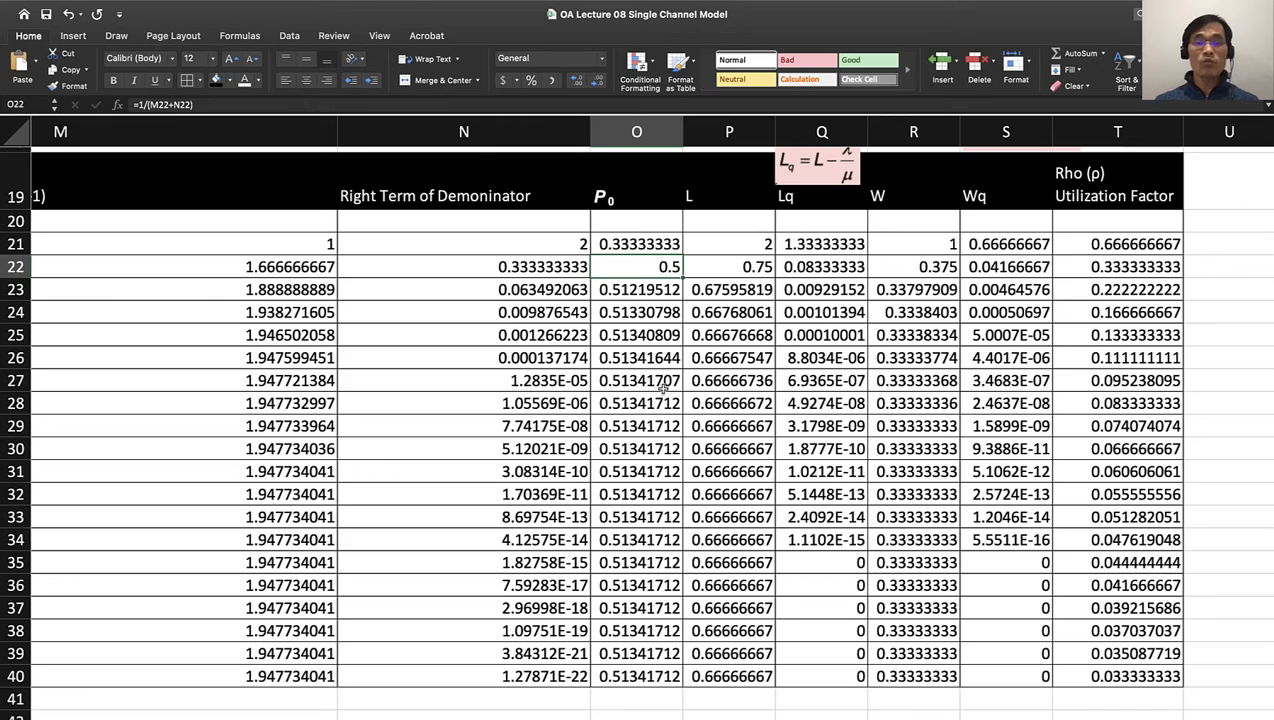
scroll(665, 370, up, 3)
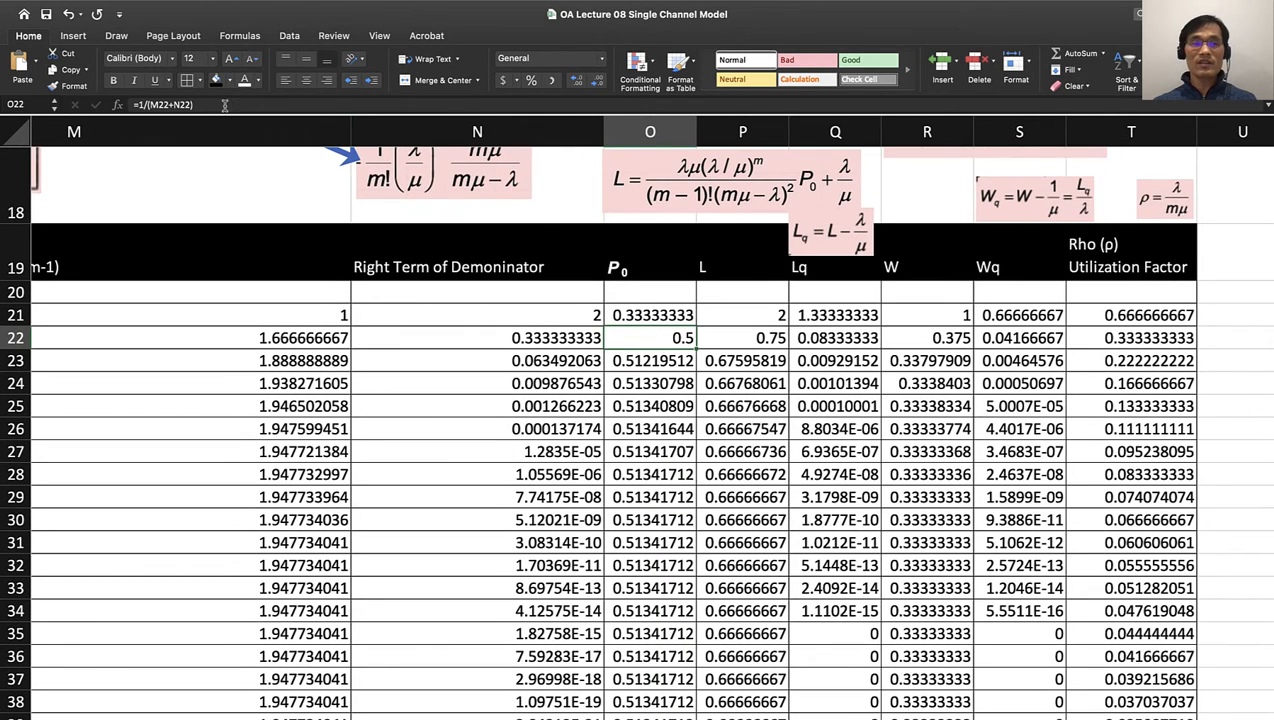
click(227, 80)
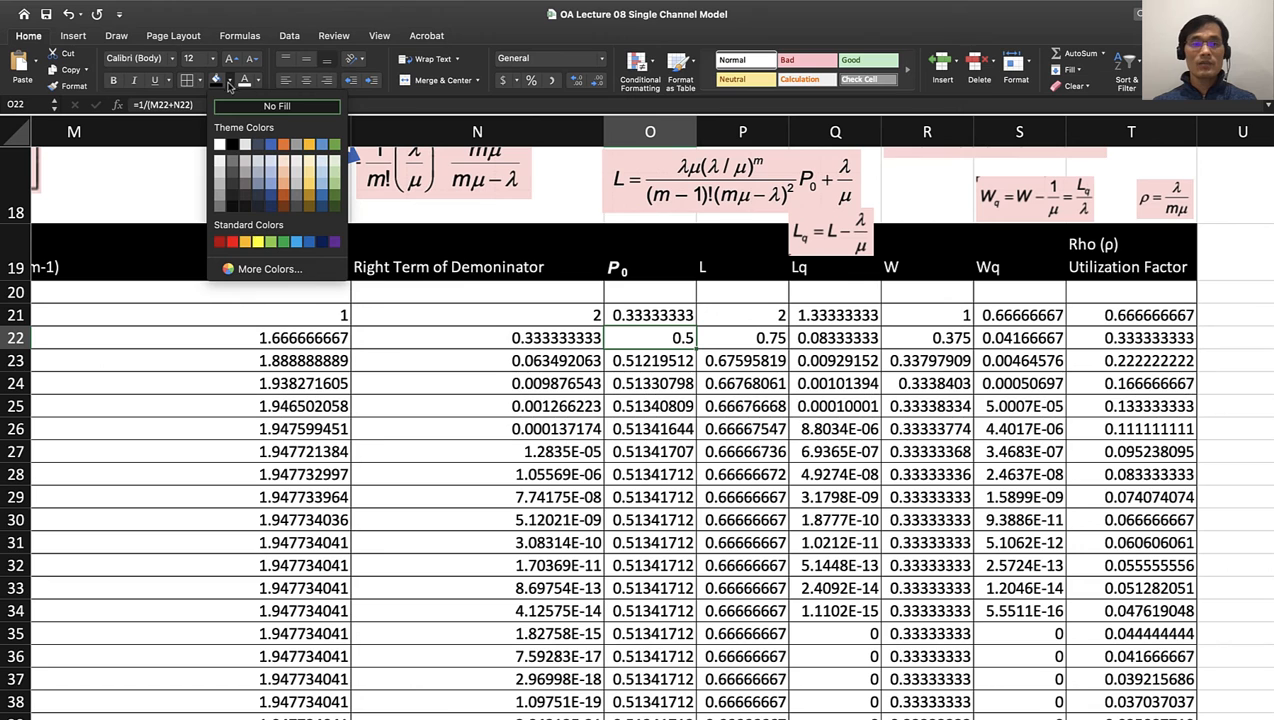
click(256, 243)
click(660, 451)
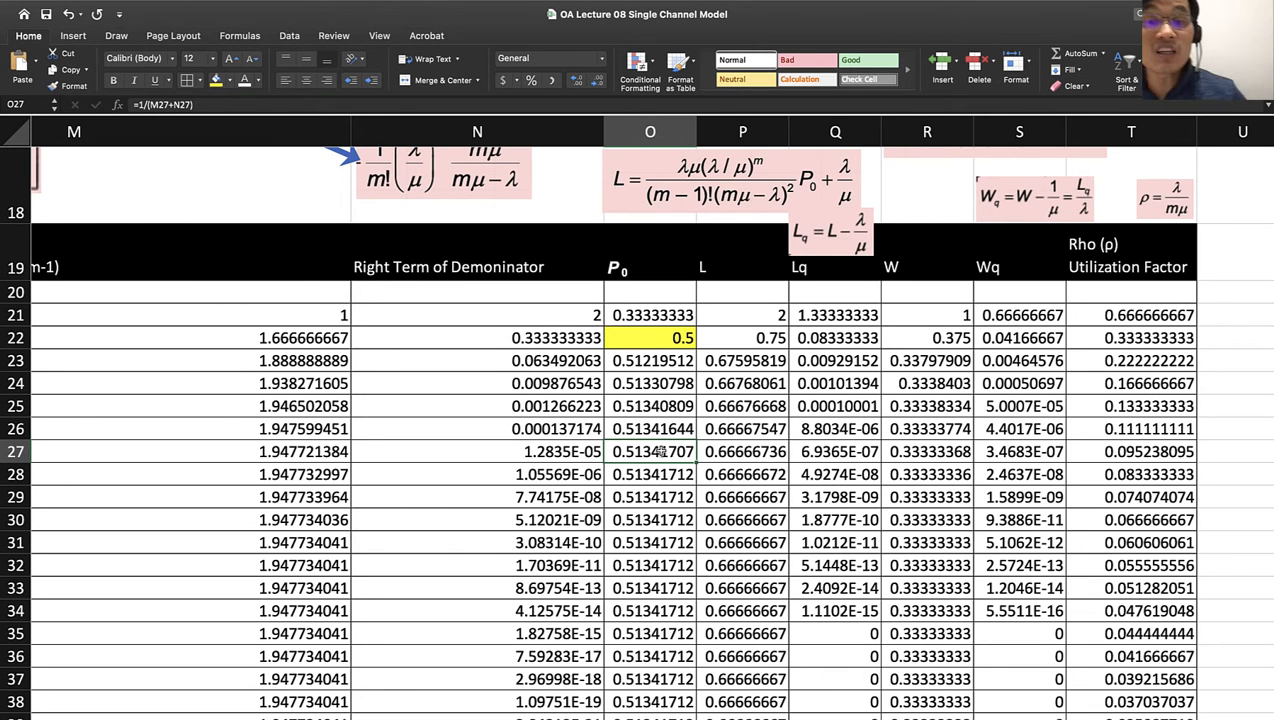
Step: Review the denominator and result columns around the highlighted P0 value, ending on cell O22
scroll(575, 363, left, 6)
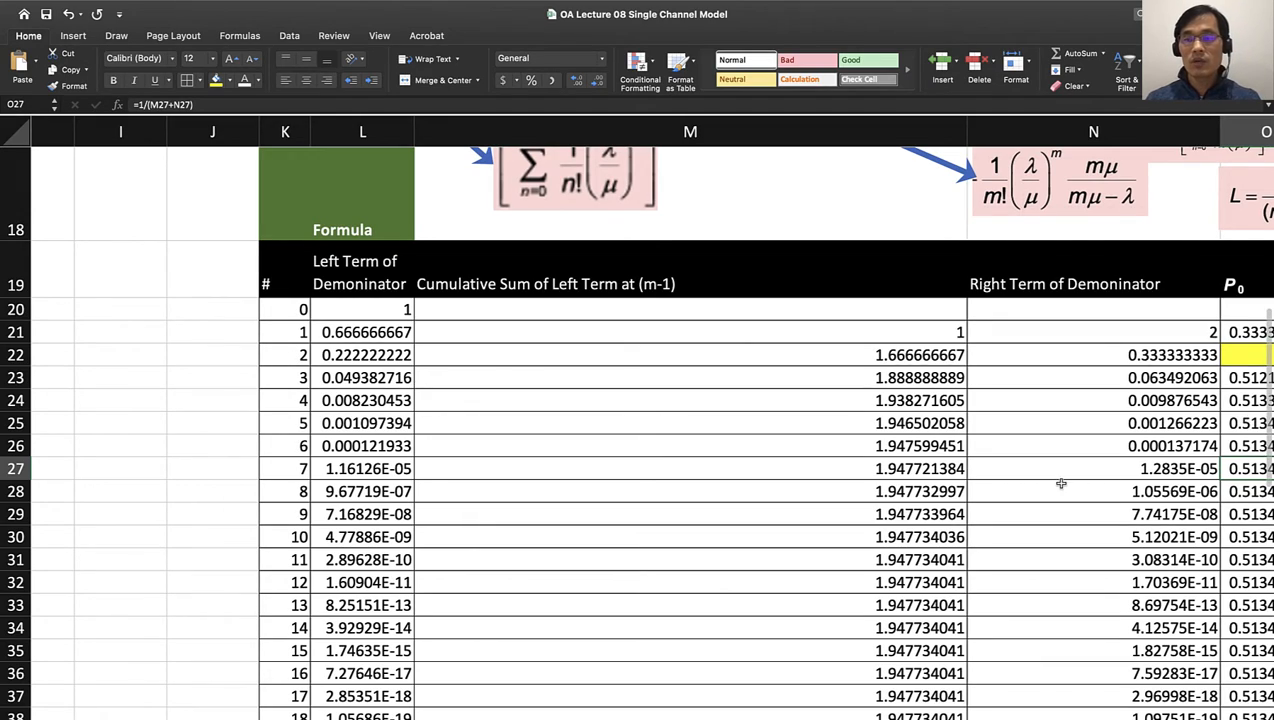
scroll(1058, 484, right, 6)
scroll(1036, 484, down, 1)
scroll(1036, 484, right, 1)
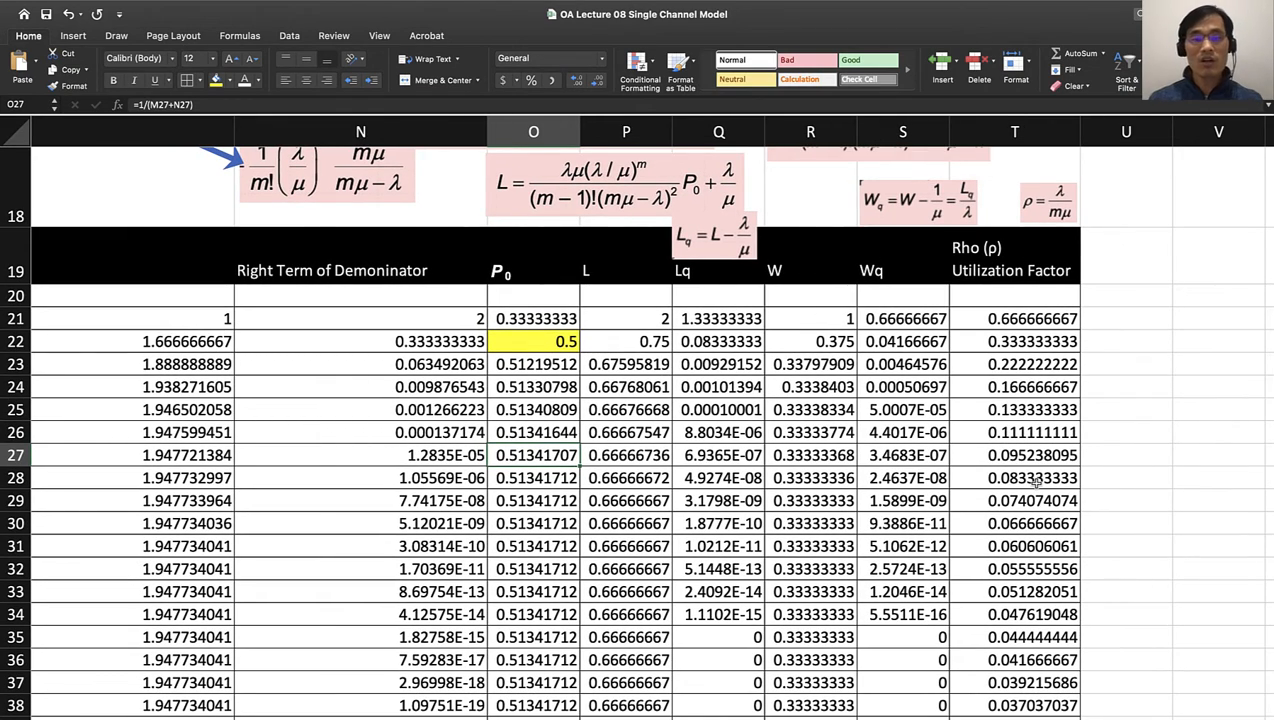
click(538, 342)
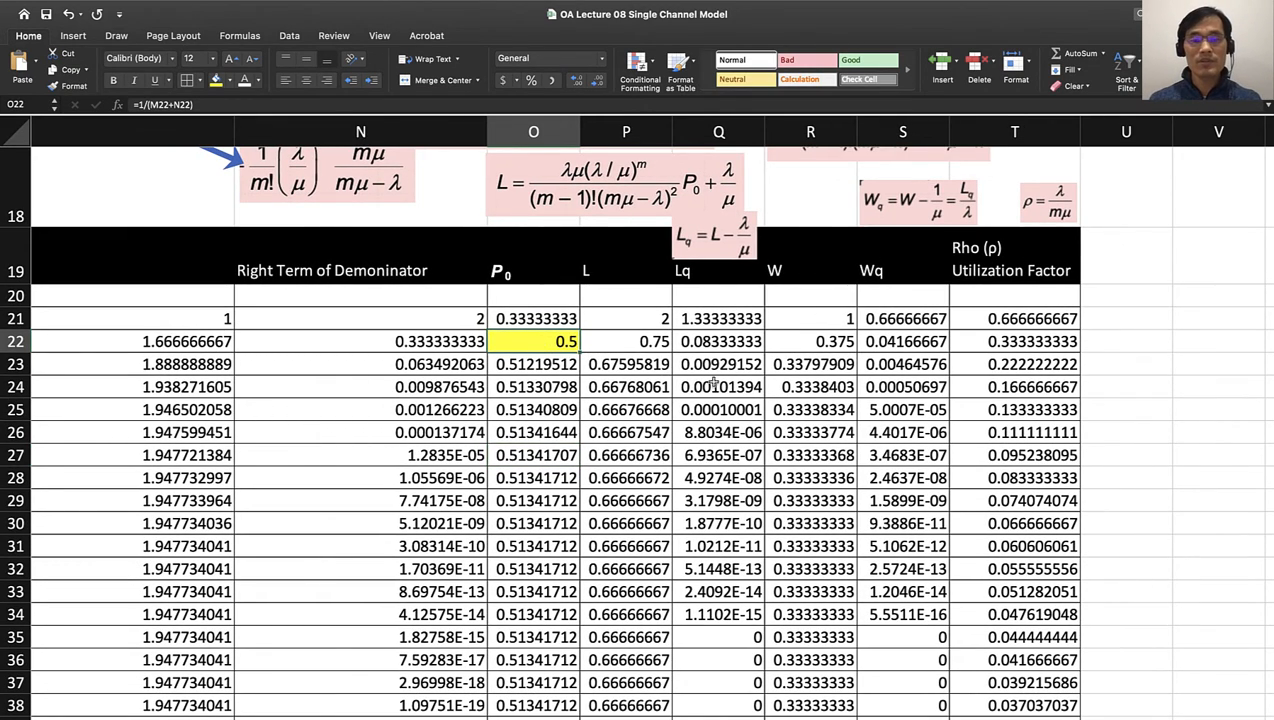
Step: Inspect the percent idle time lookup in results cell O5, including its references to I6 and the simulation table K19:T40
scroll(735, 393, up, 1)
scroll(735, 393, right, 1)
scroll(735, 393, up, 3)
scroll(735, 393, right, 2)
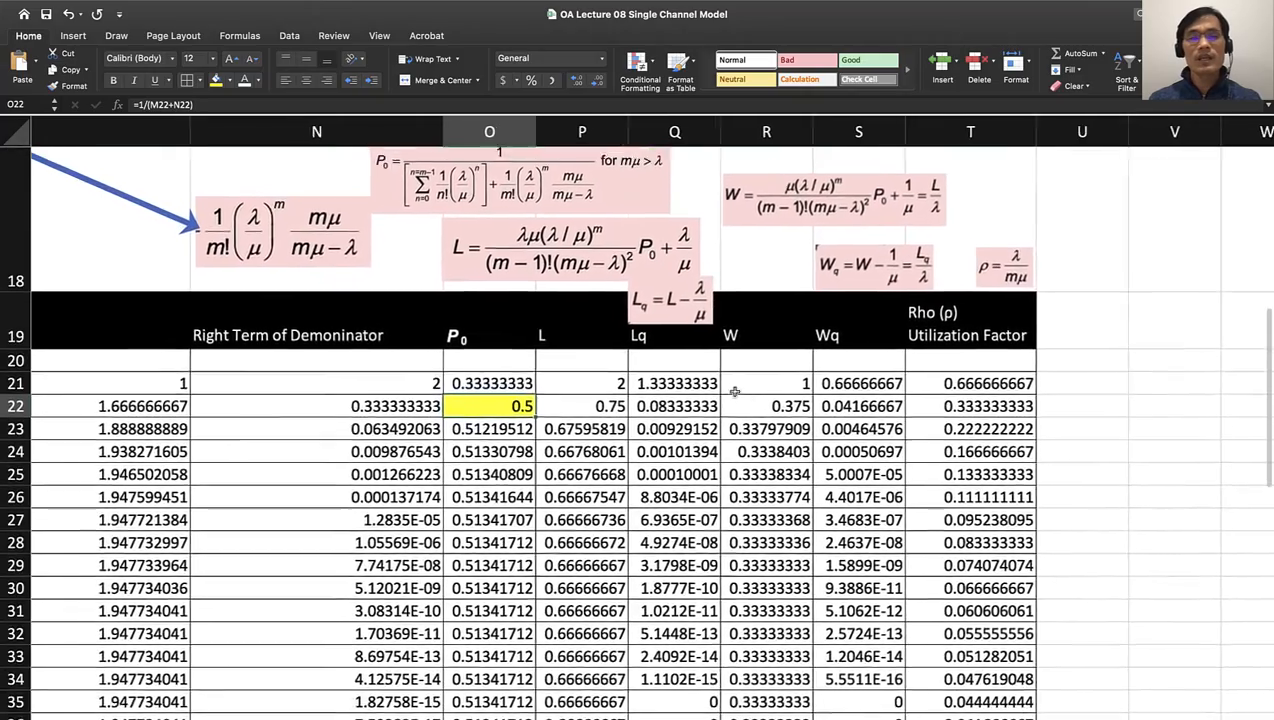
scroll(735, 393, right, 2)
scroll(735, 393, up, 5)
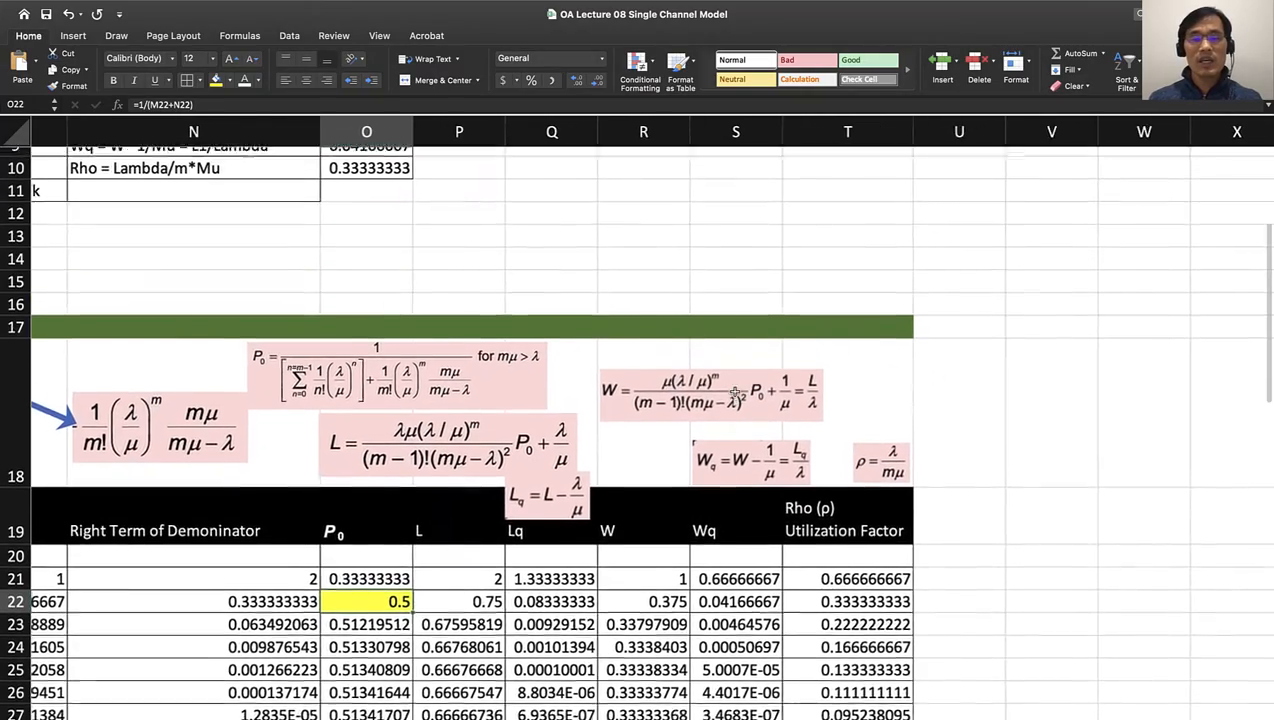
scroll(735, 393, up, 1)
ctrl+scroll(735, 393, down, 5)
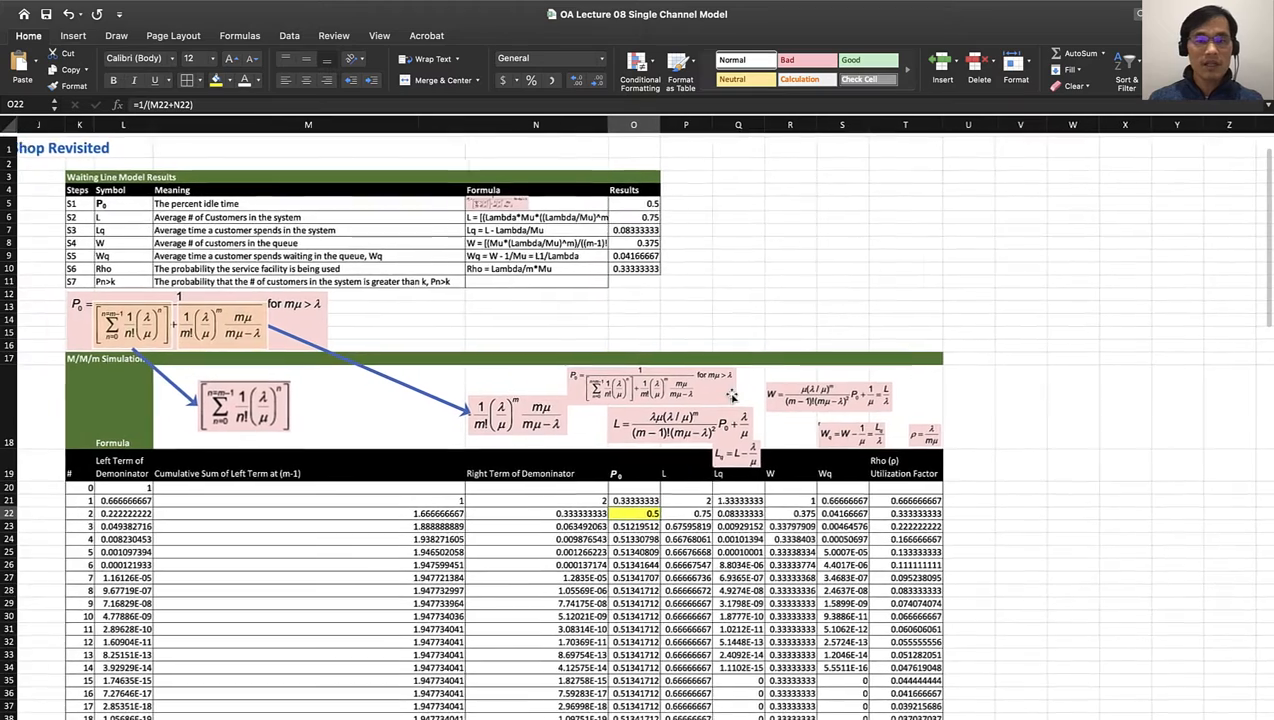
scroll(731, 397, left, 1)
scroll(652, 200, left, 2)
click(650, 199)
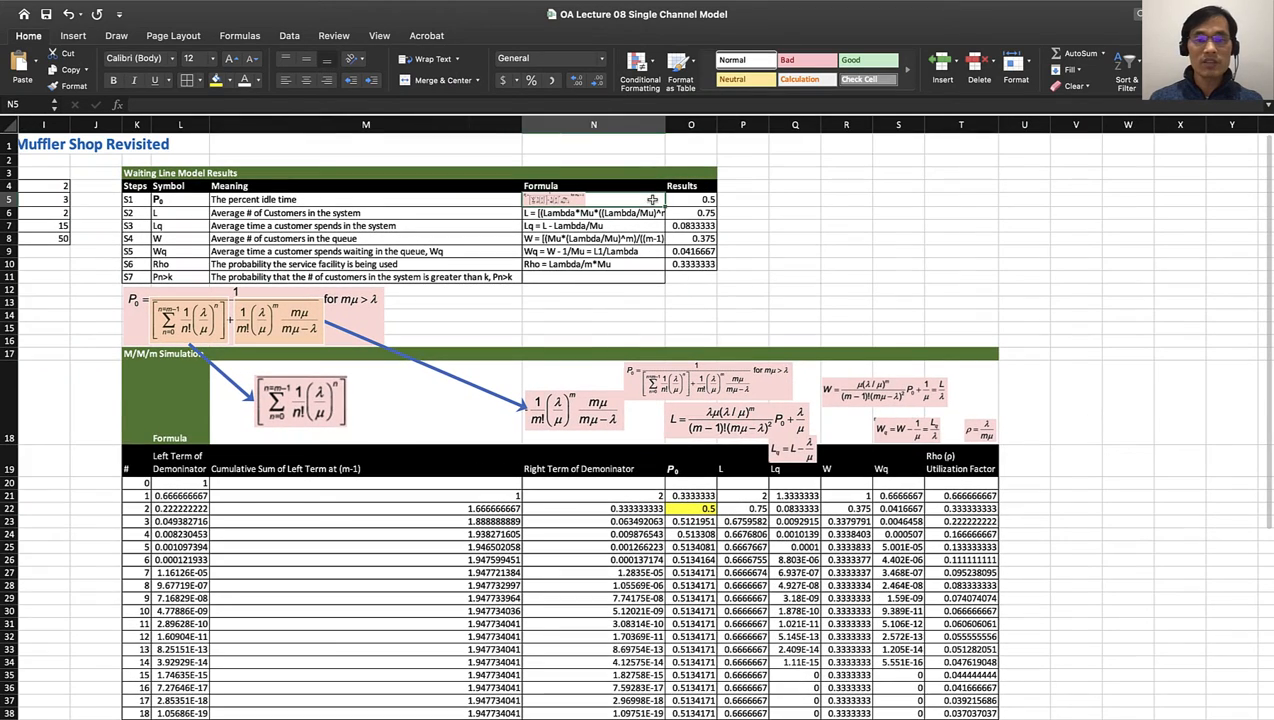
double_click(688, 203)
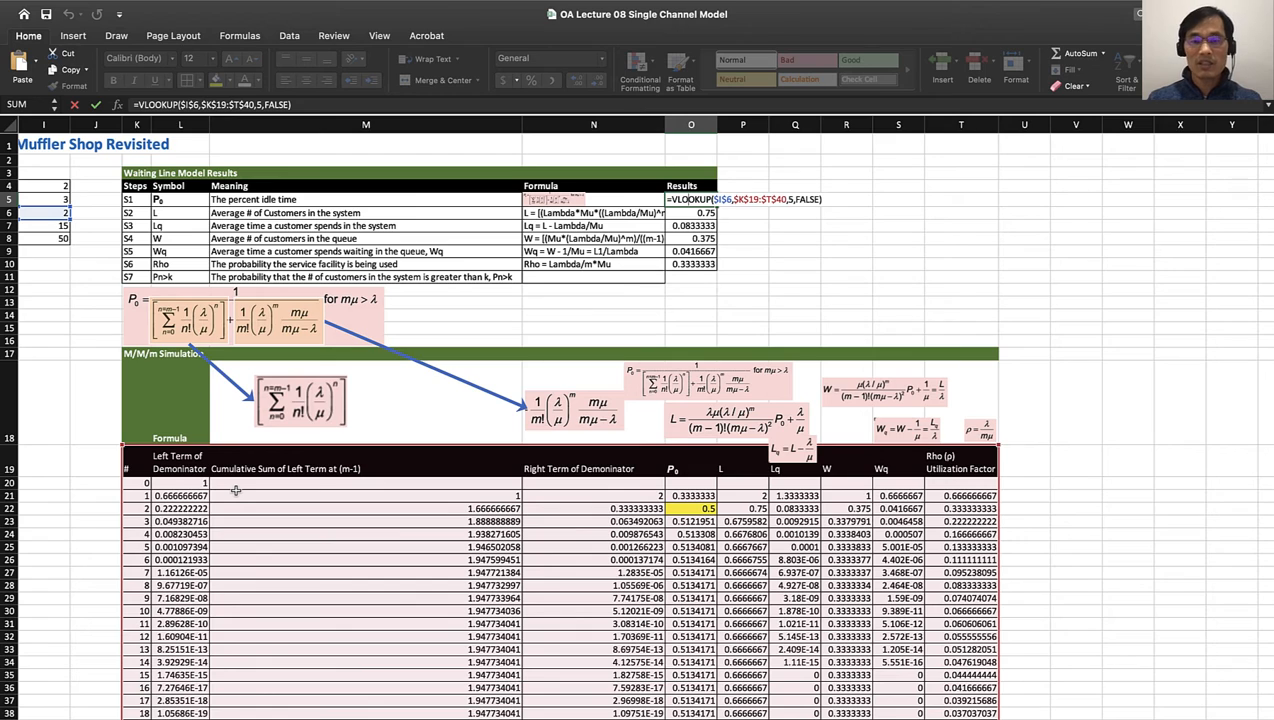
key(Return)
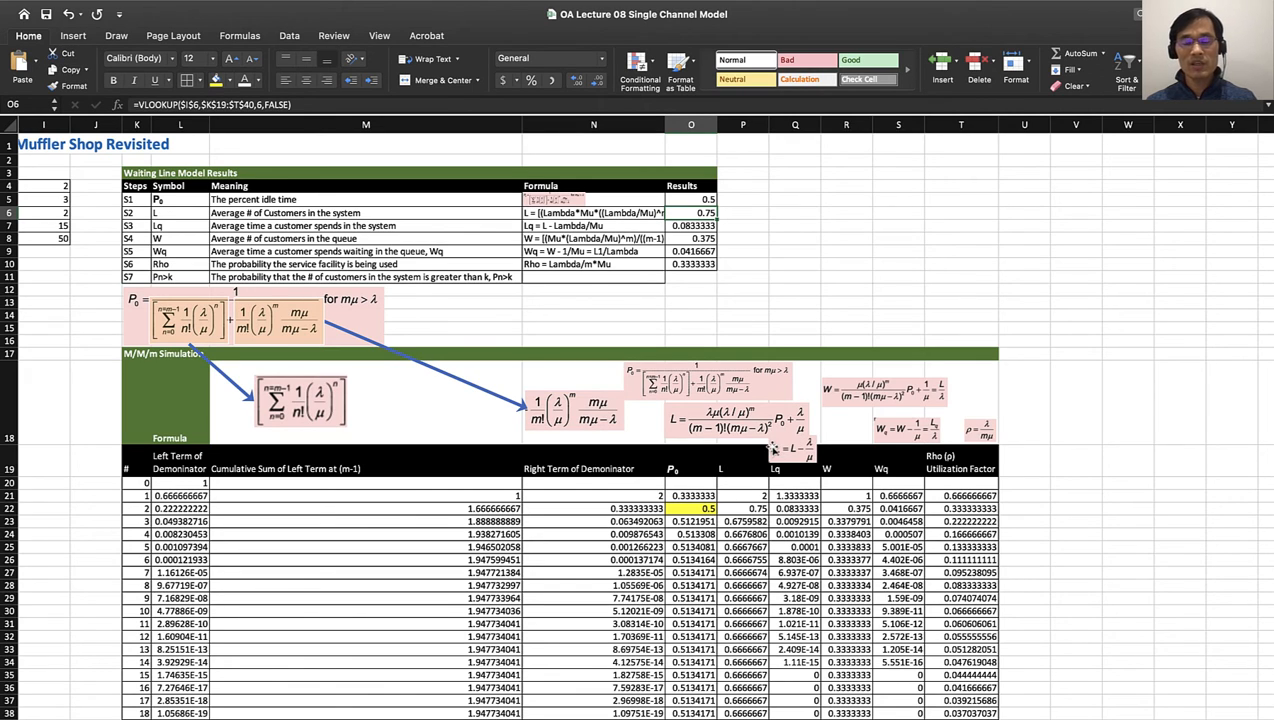
Step: Inspect the L formula in cell P22 and its references to the arrival rate, service rate, channel number and P0
double_click(750, 508)
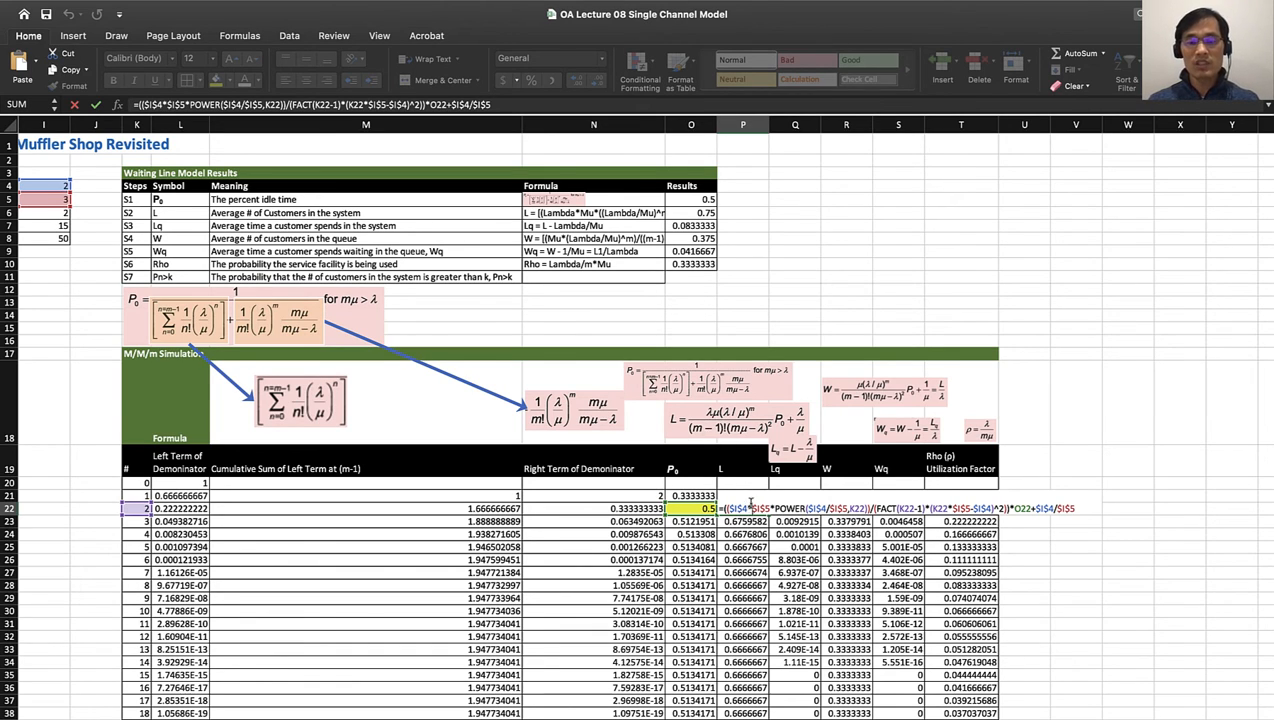
key(Return)
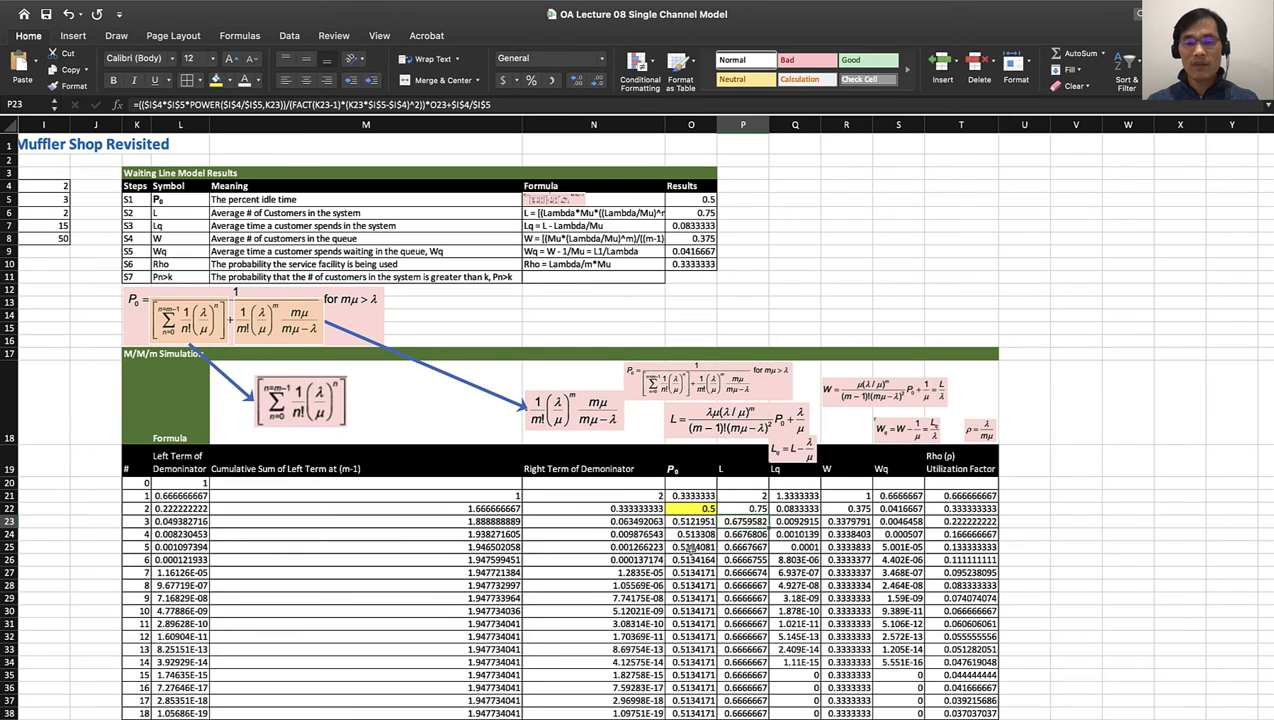
click(738, 508)
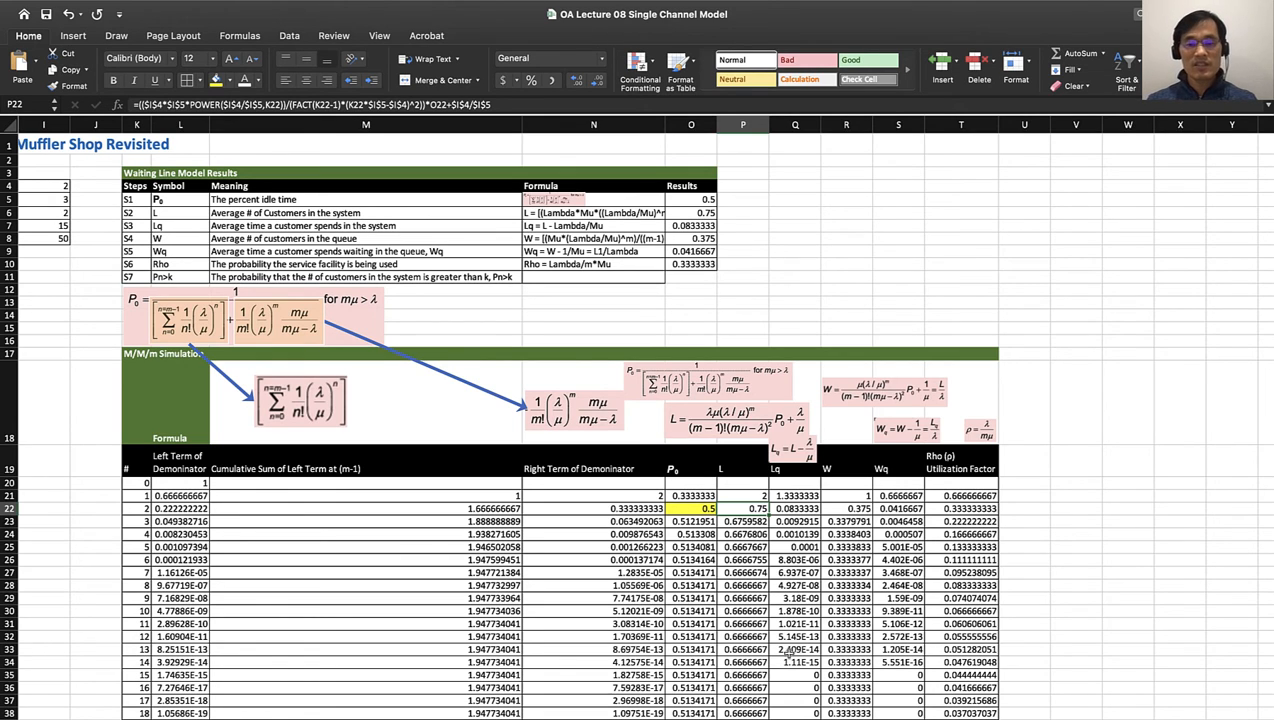
Step: Inspect the Lq formula in cell Q22 and its references to P22, Lambda and Mu
click(790, 510)
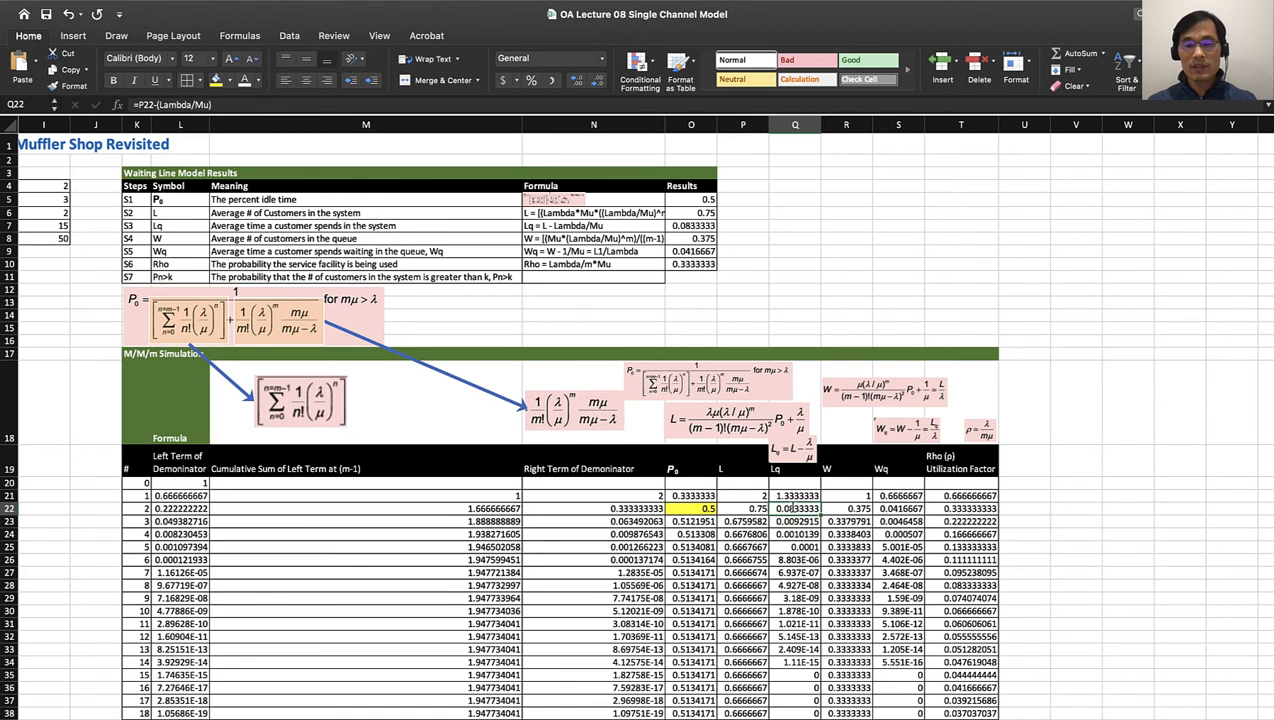
double_click(790, 508)
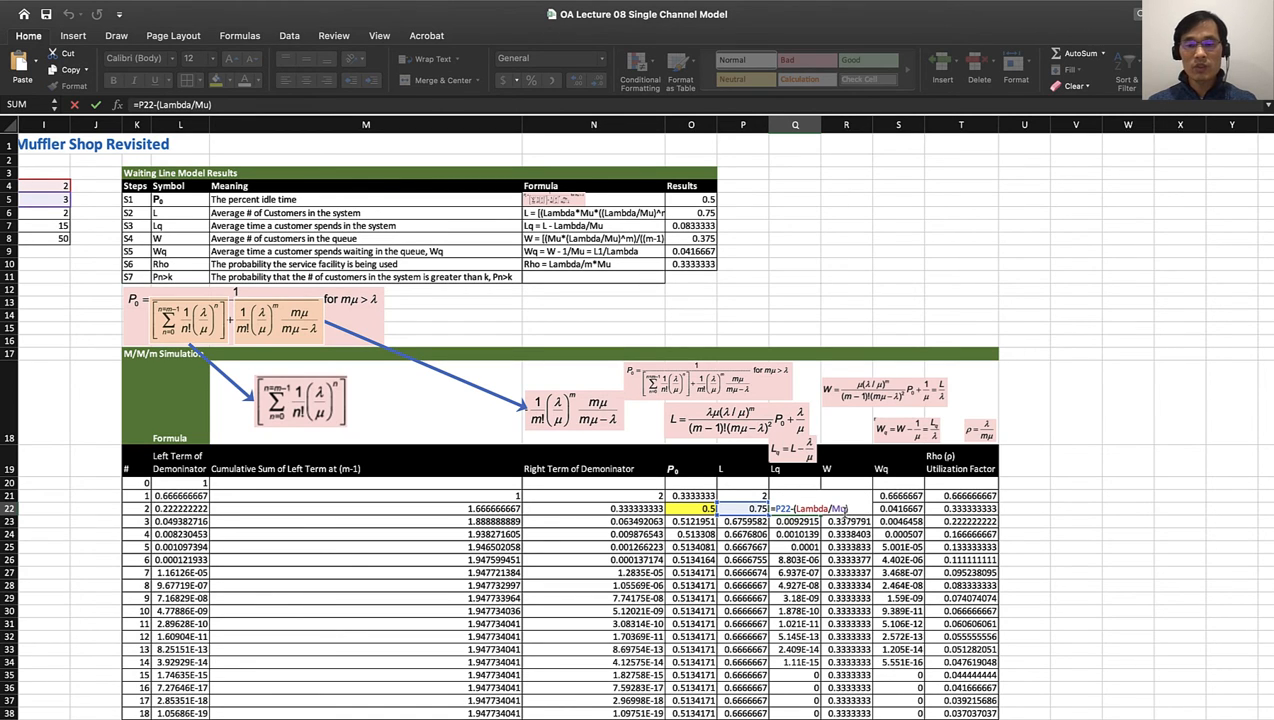
key(ctrl+Return)
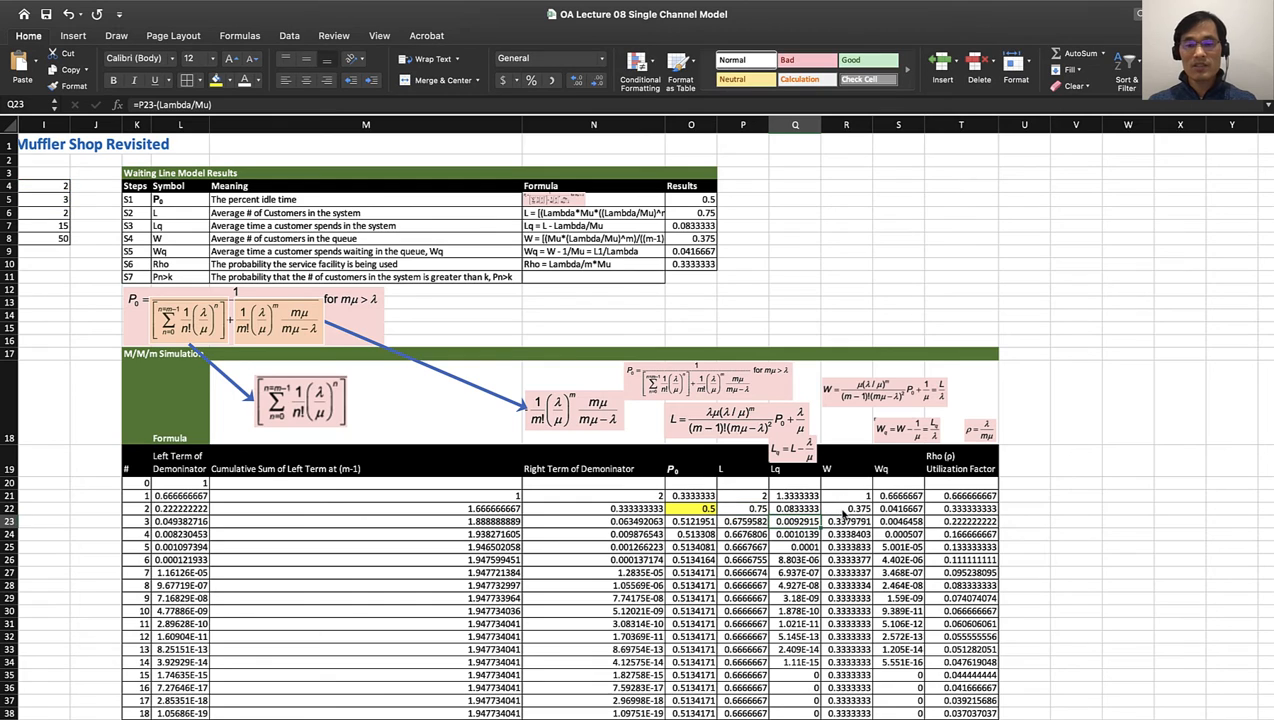
key(Up)
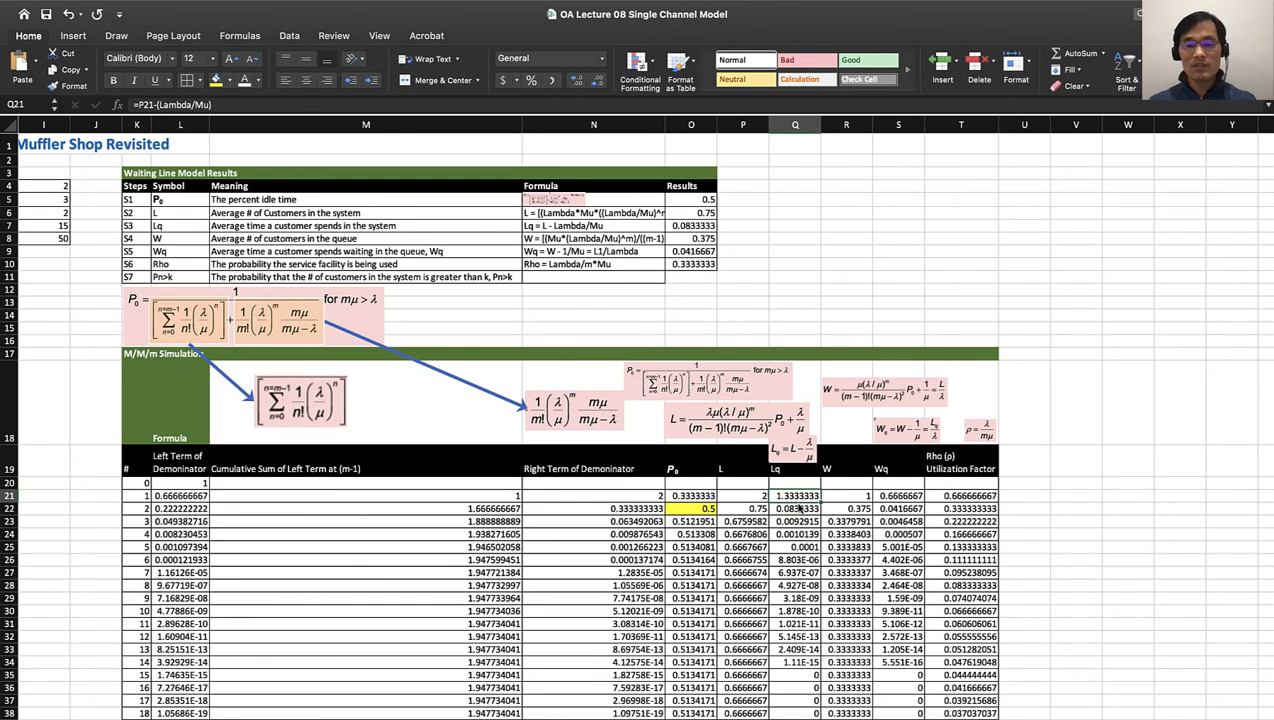
key(super+z)
double_click(799, 510)
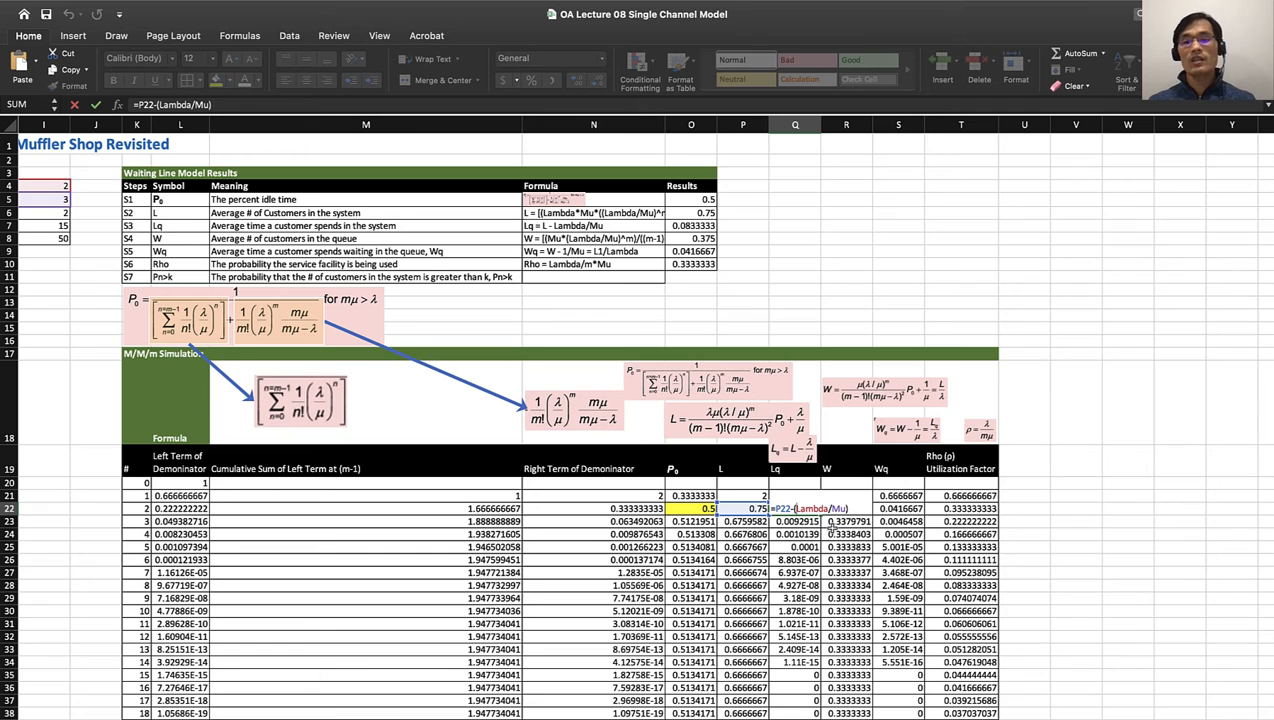
key(Return)
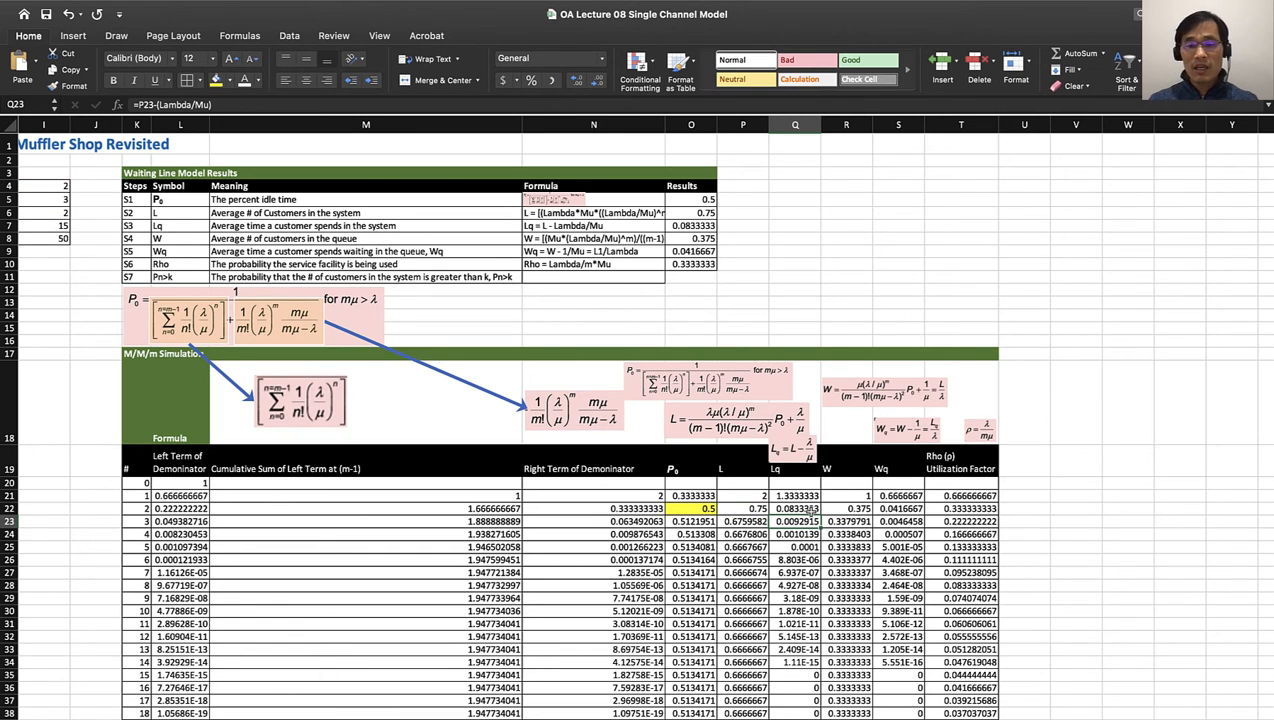
click(810, 511)
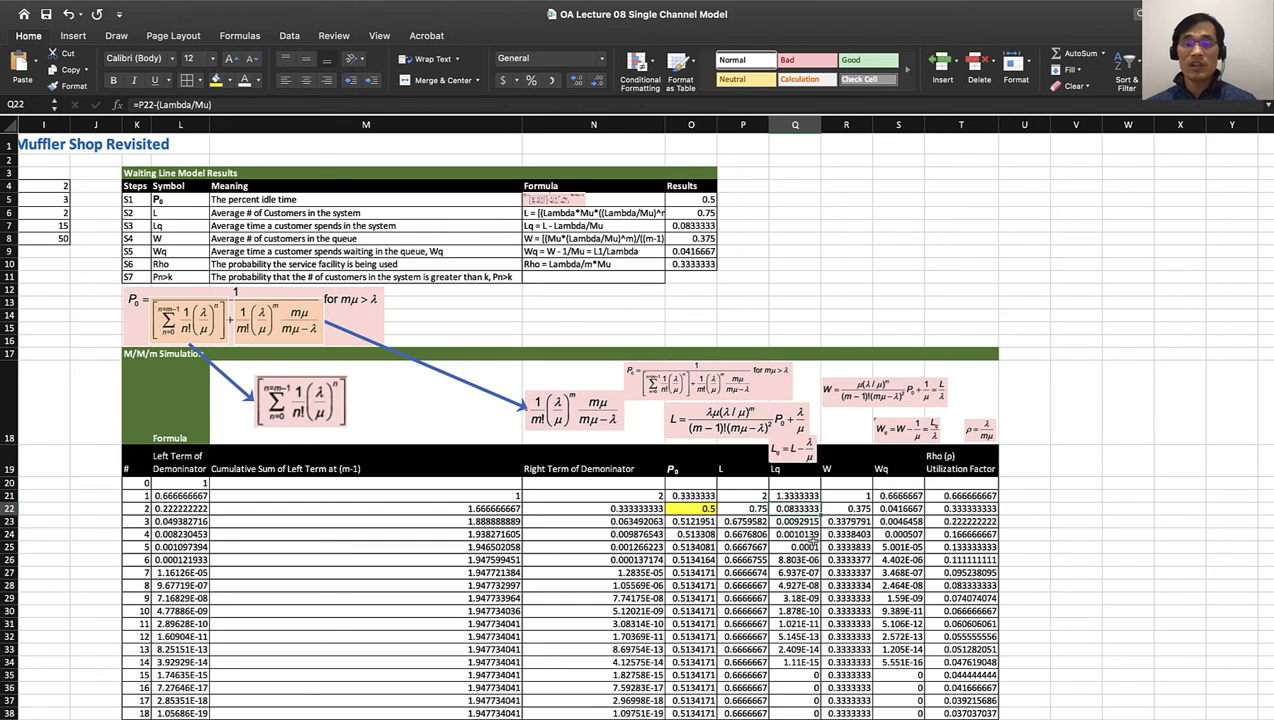
Step: Inspect the W and Wq formulas in cells R22 and S22, tracing their references to P22, Q22 and Lambda
click(856, 509)
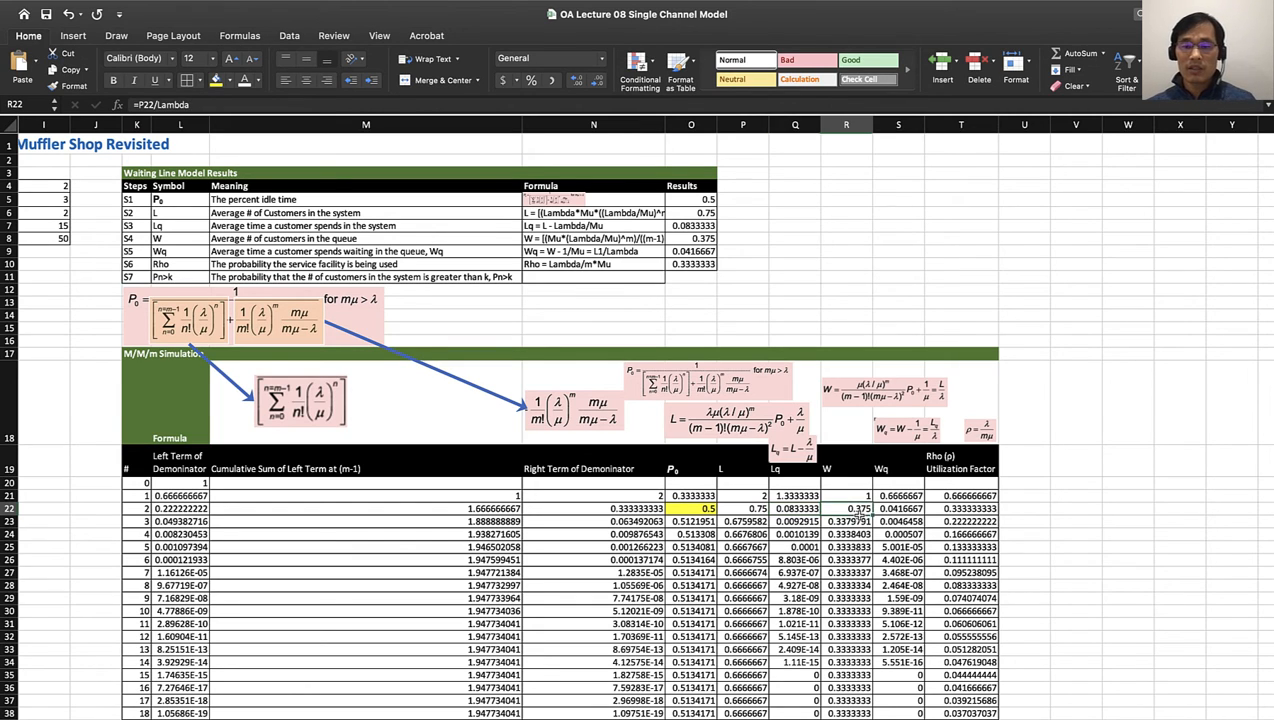
double_click(856, 509)
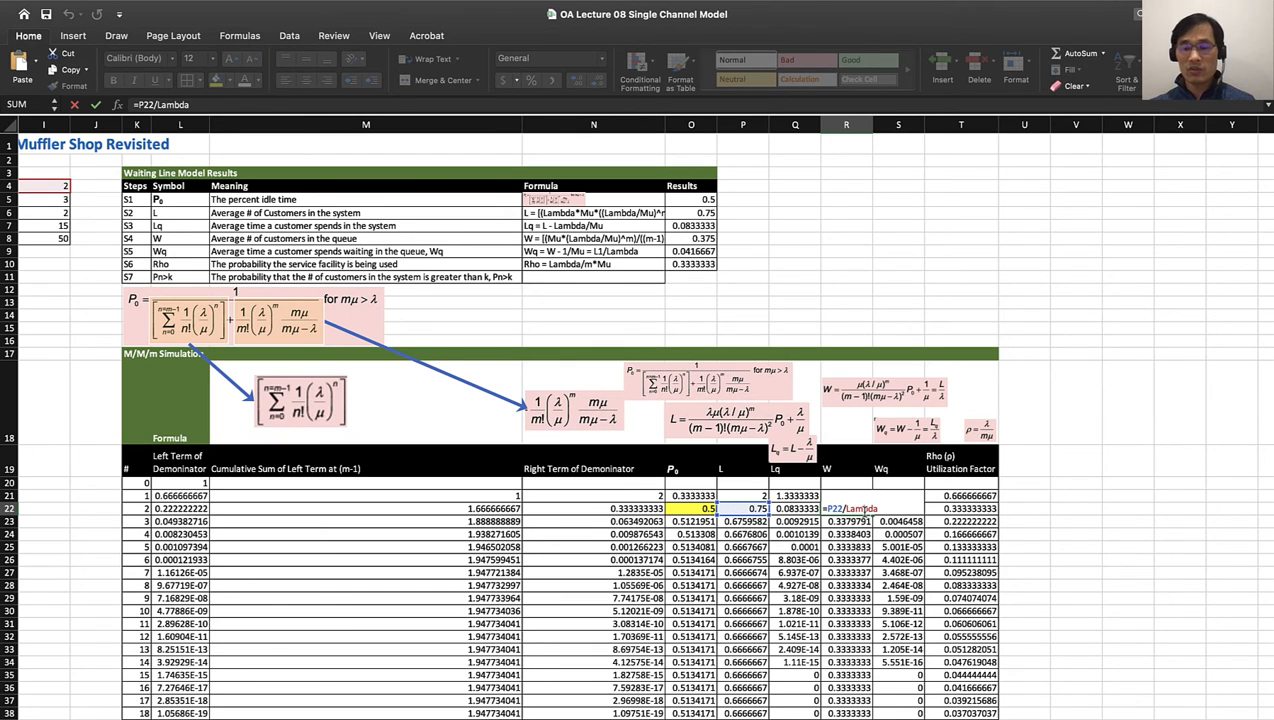
key(ctrl+Return)
click(896, 510)
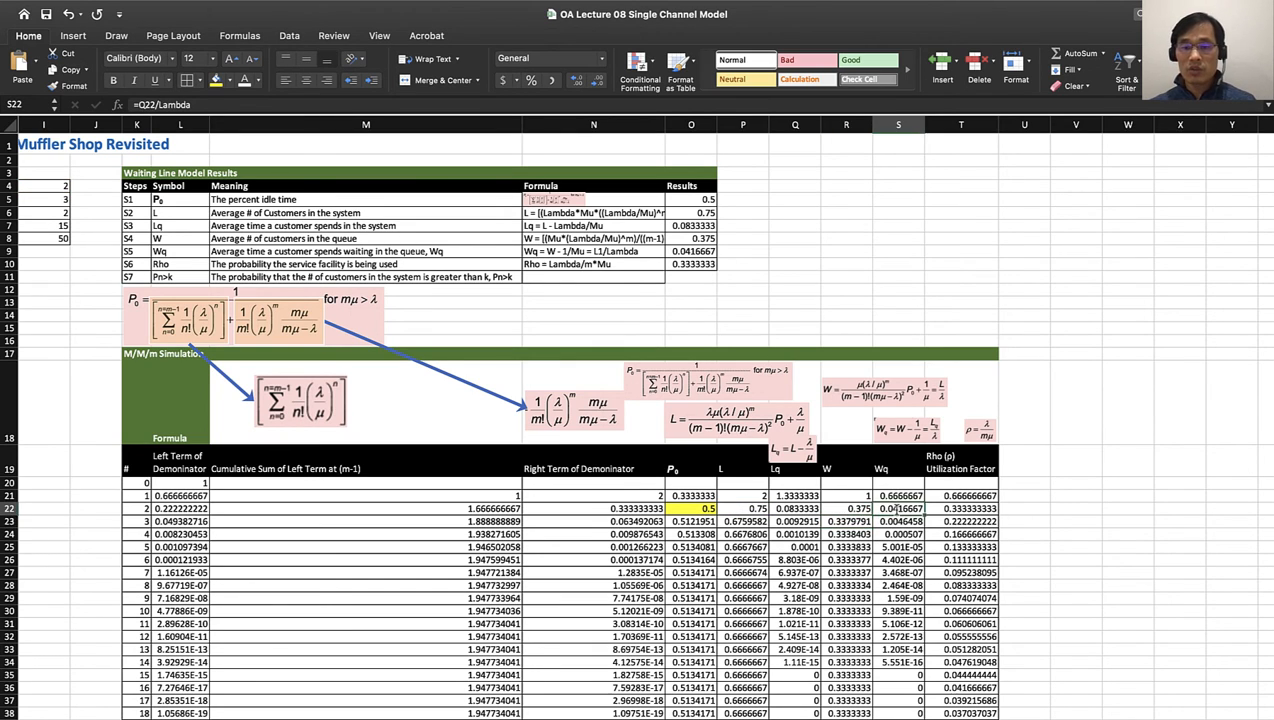
double_click(896, 509)
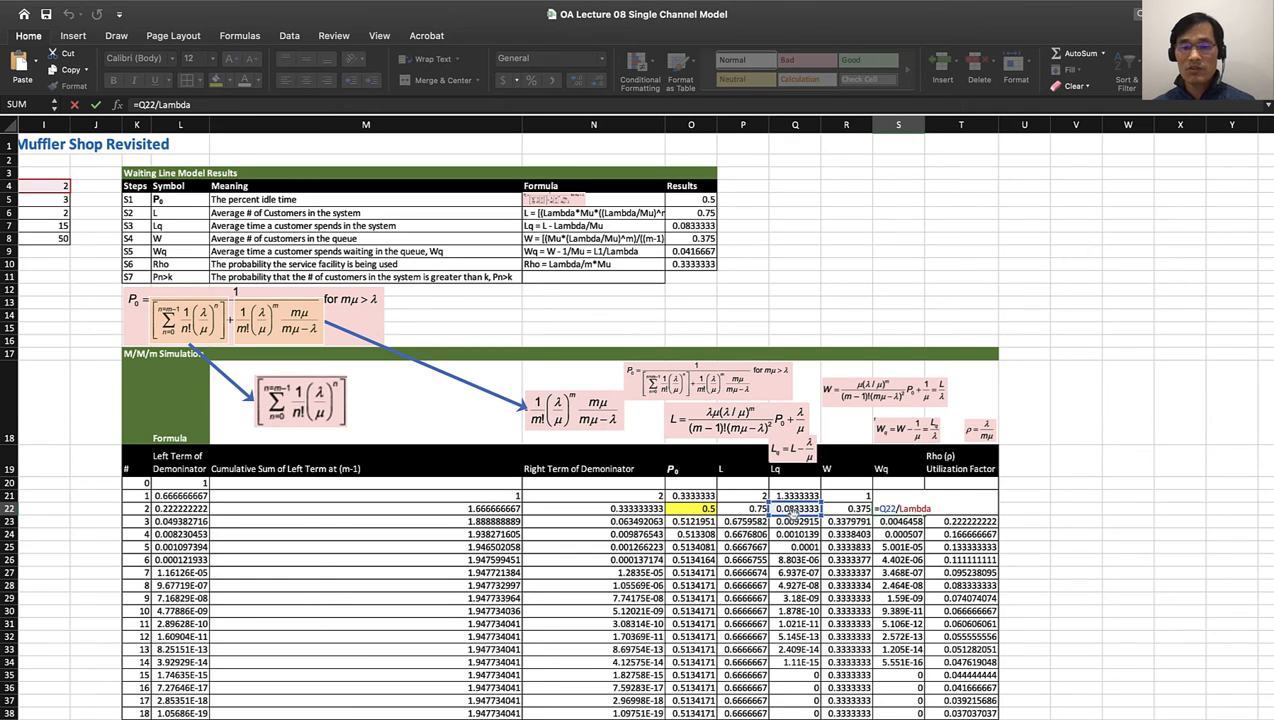
key(Return)
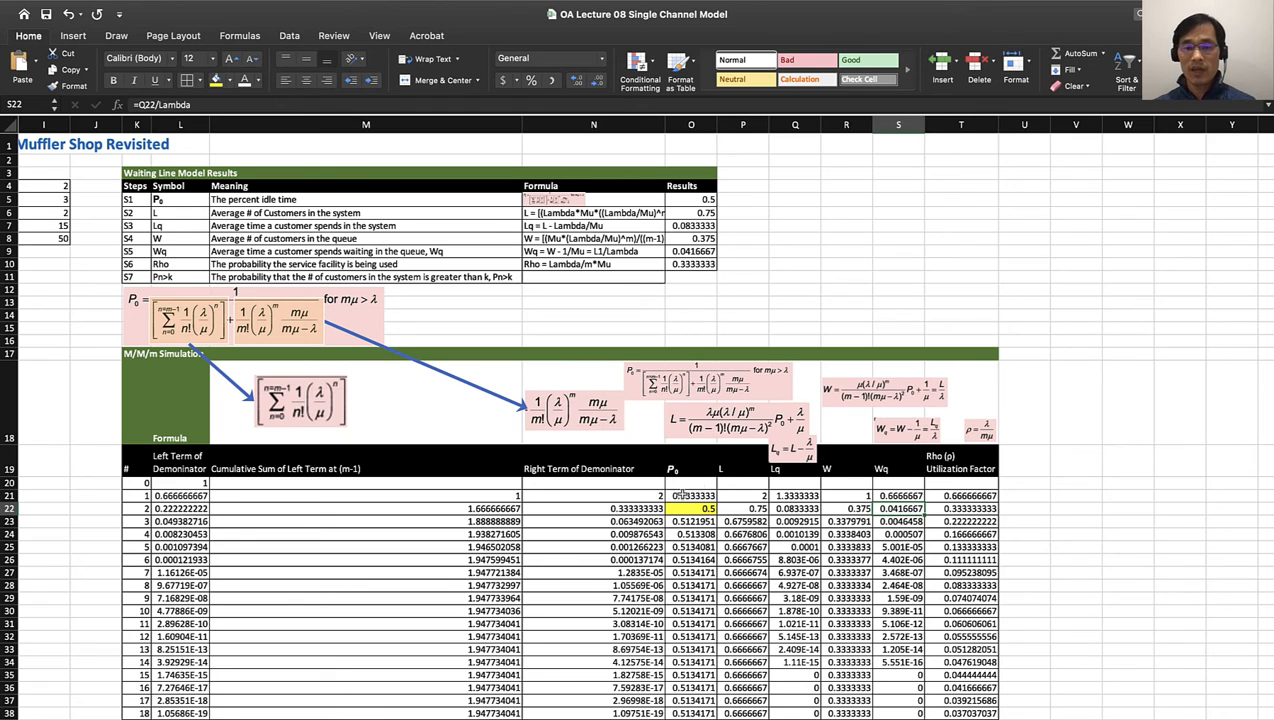
Step: Inspect the utilization factor (Rho) formula in cell T22 and its references to Lambda, Mu and the channel number
click(931, 515)
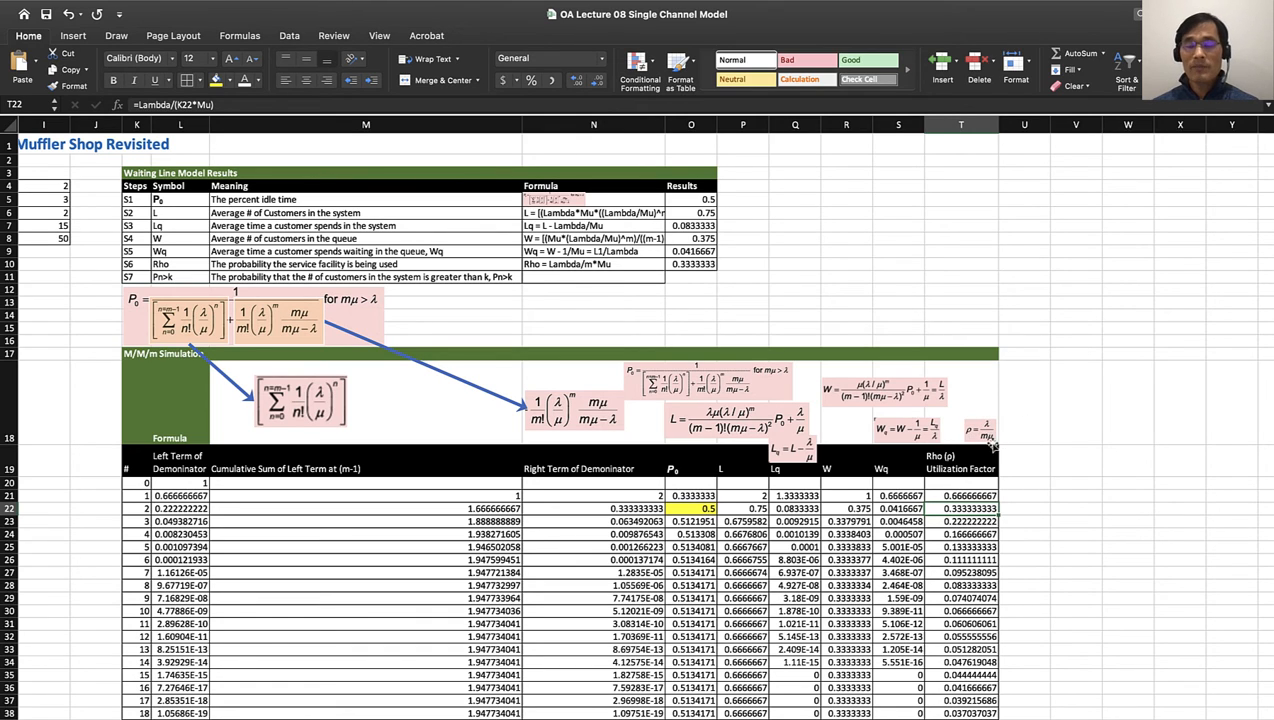
double_click(966, 508)
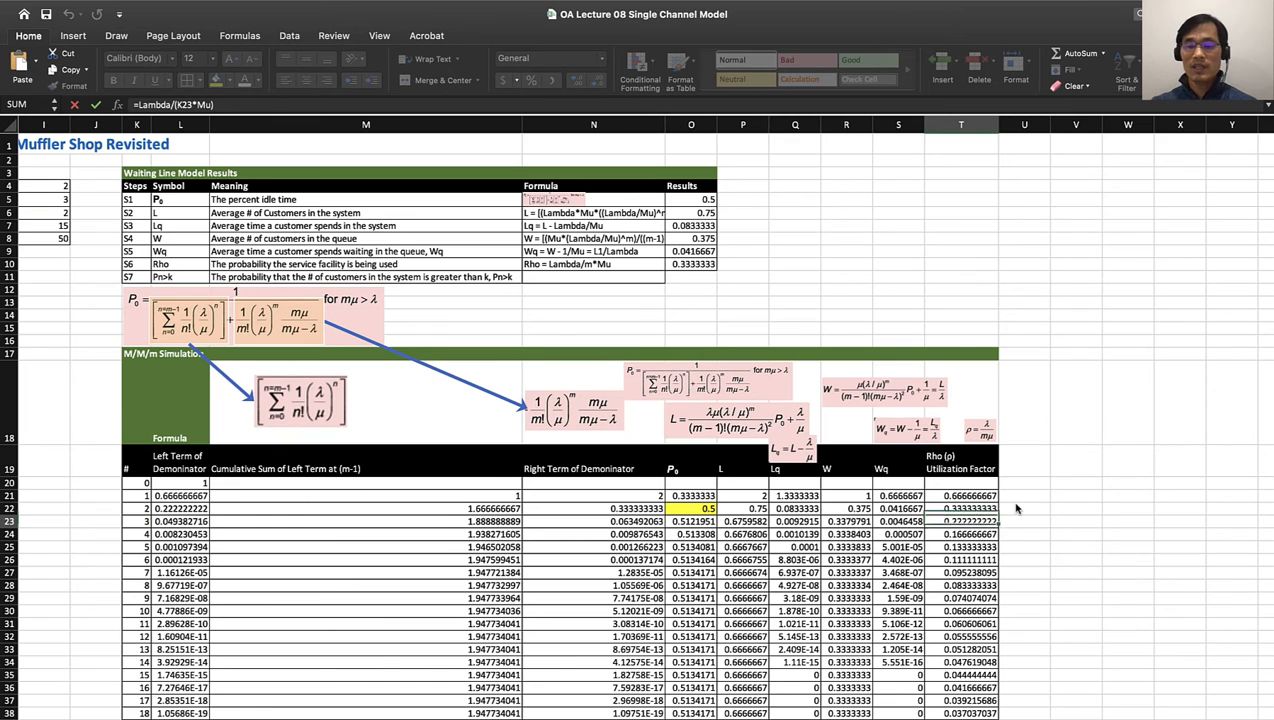
key(ctrl+Return)
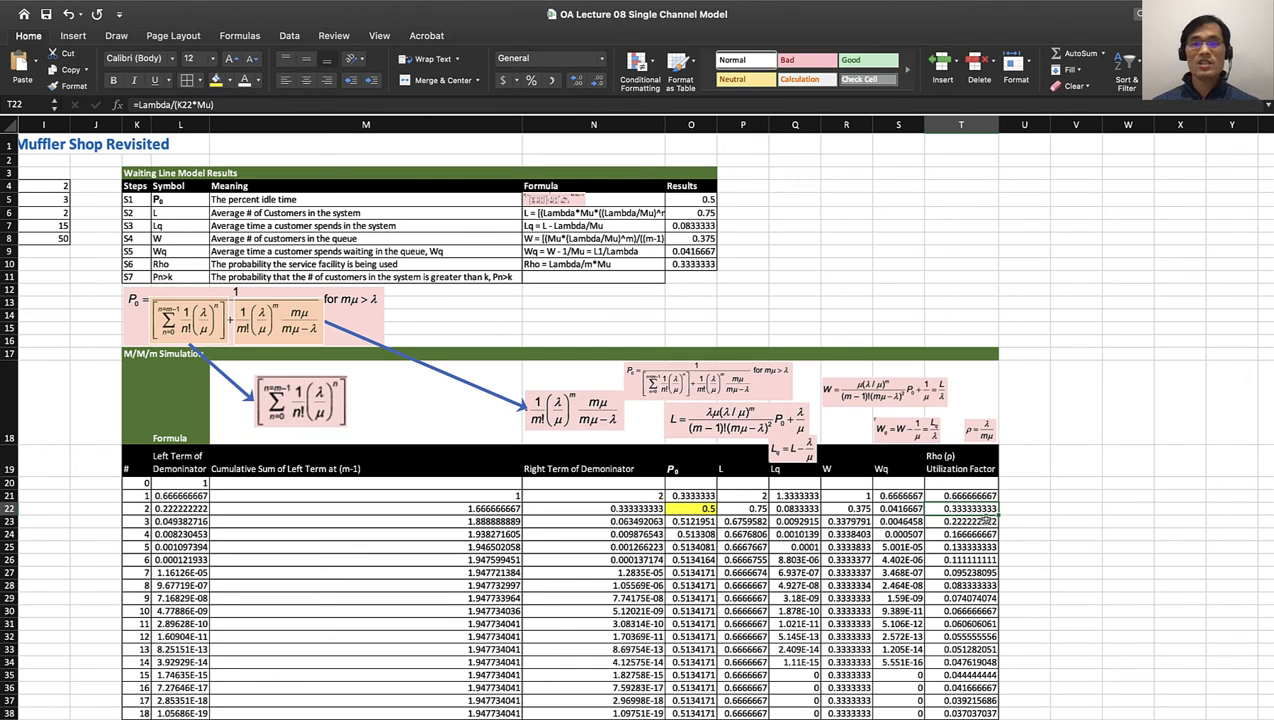
Step: Inspect the Total Waiting Cost formula in cell O43 below the simulation table, including its references to I6 and I7
scroll(620, 501, down, 4)
scroll(620, 501, left, 1)
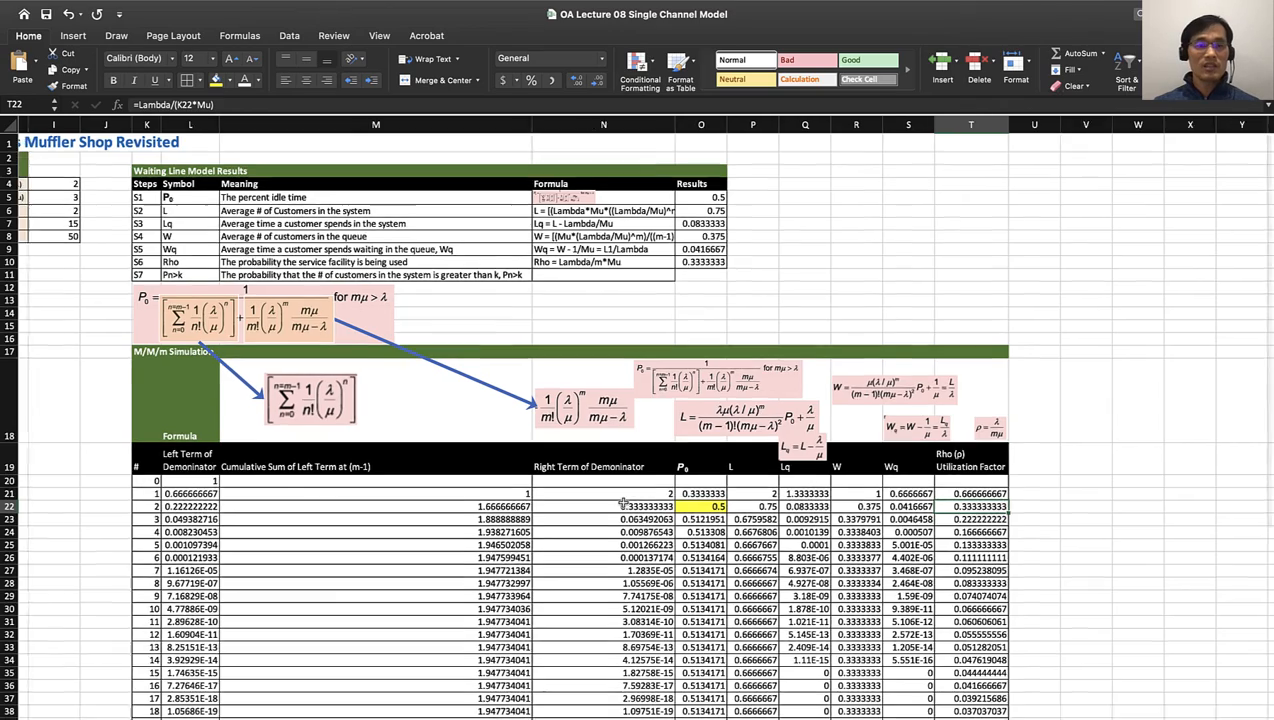
scroll(622, 503, down, 2)
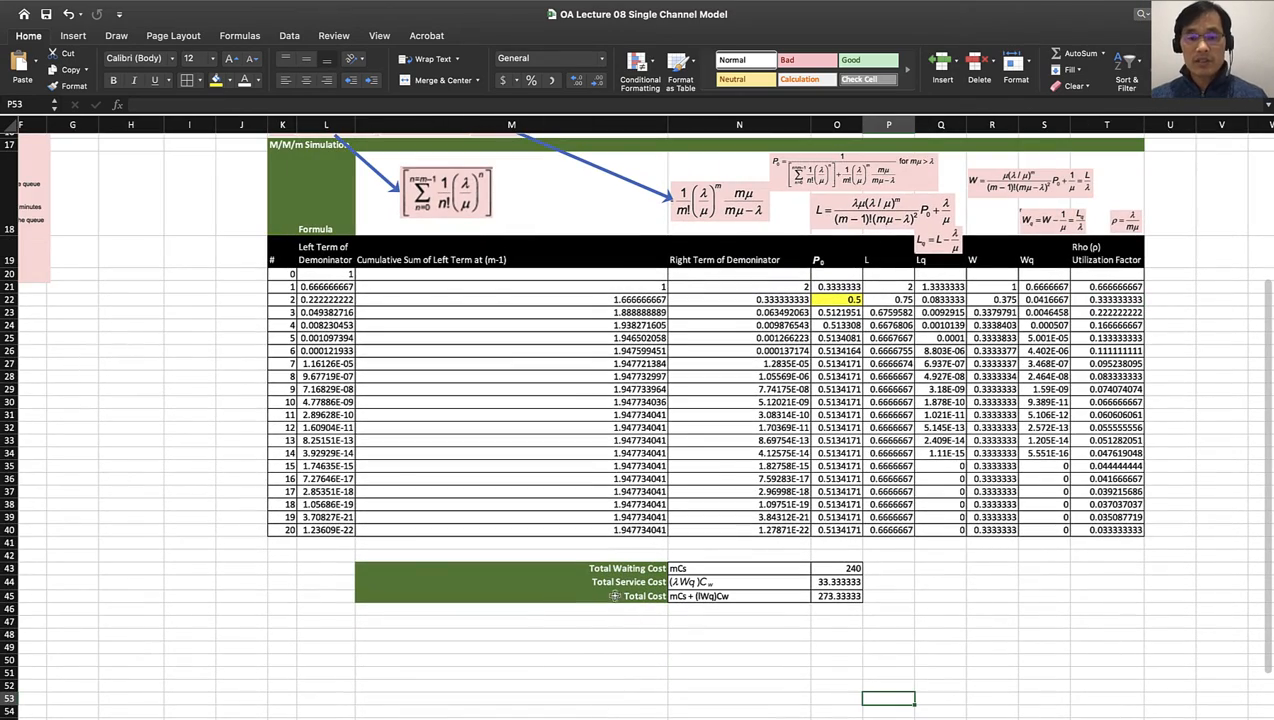
click(688, 568)
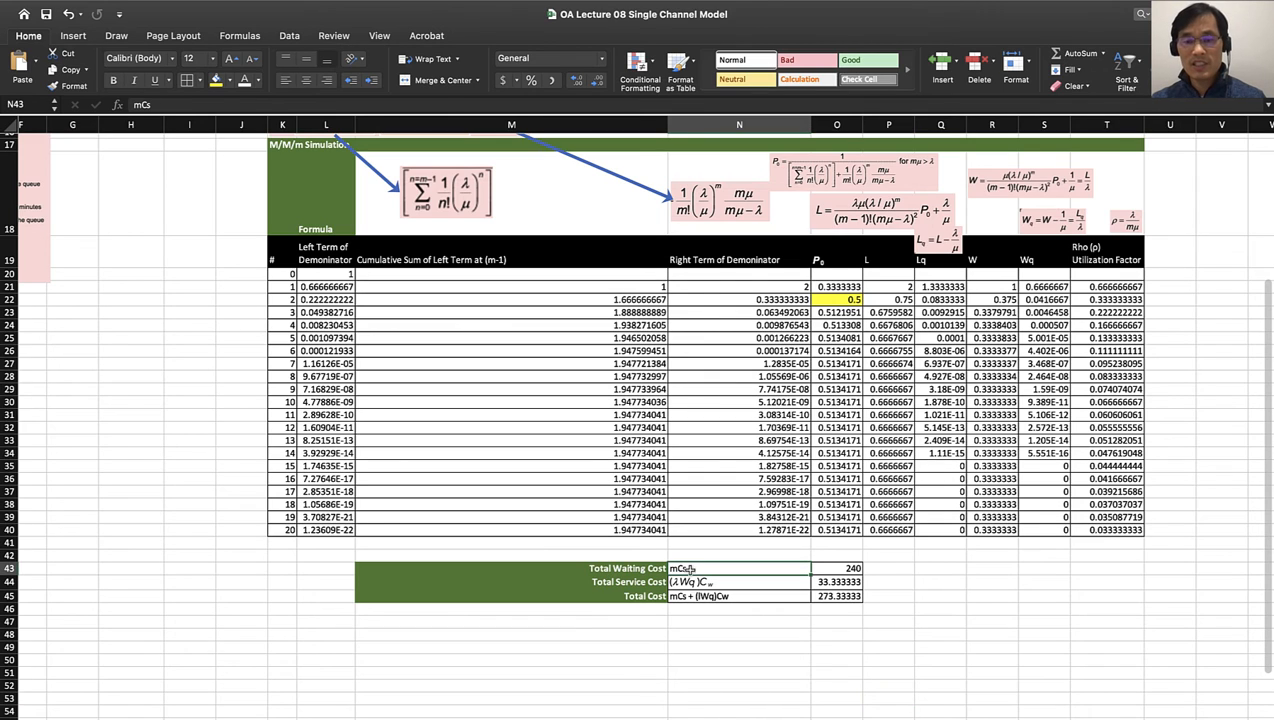
double_click(836, 569)
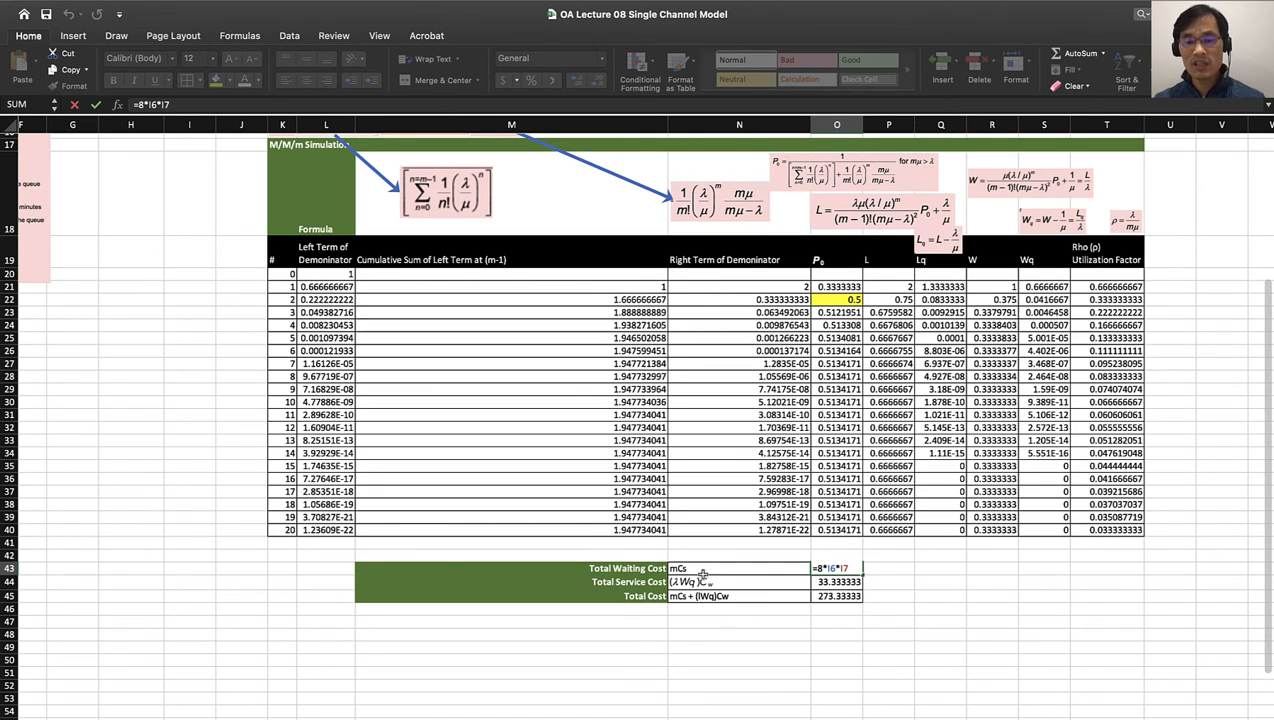
key(Return)
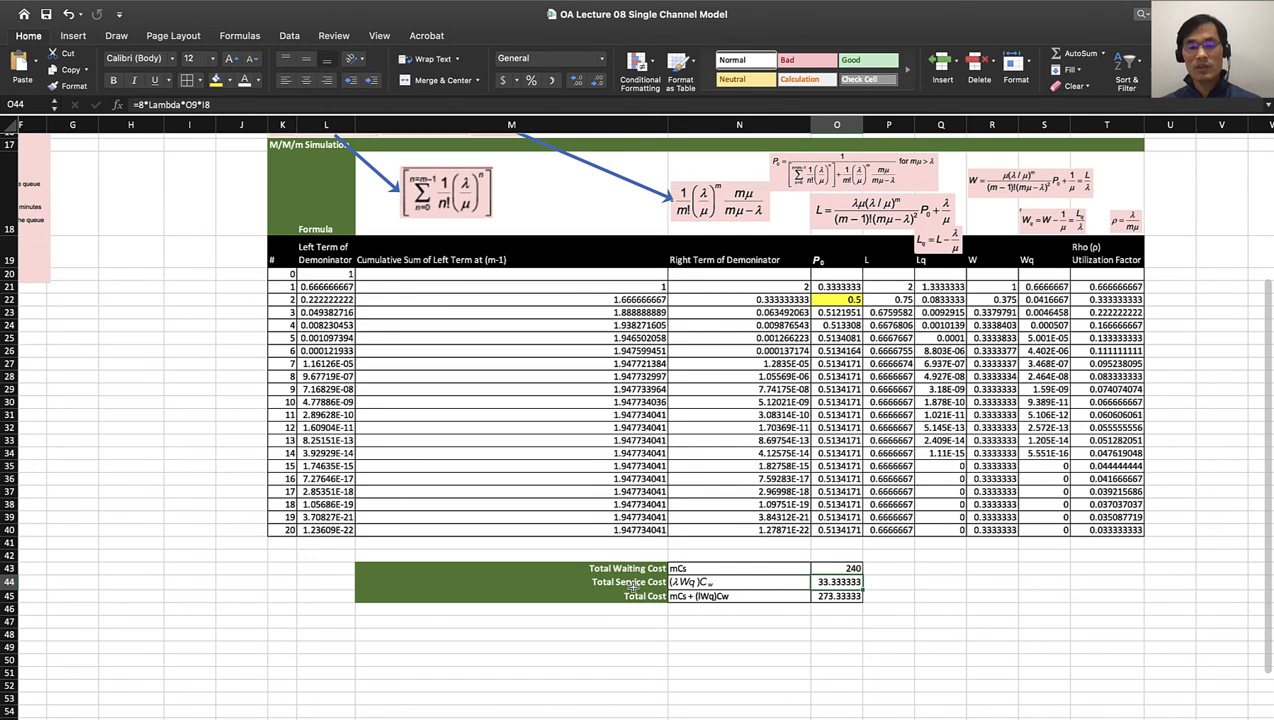
Step: Inspect the Total Service Cost formula in cell O44, tracing its references to Lambda, O9 and I8 in the data and results tables
double_click(834, 580)
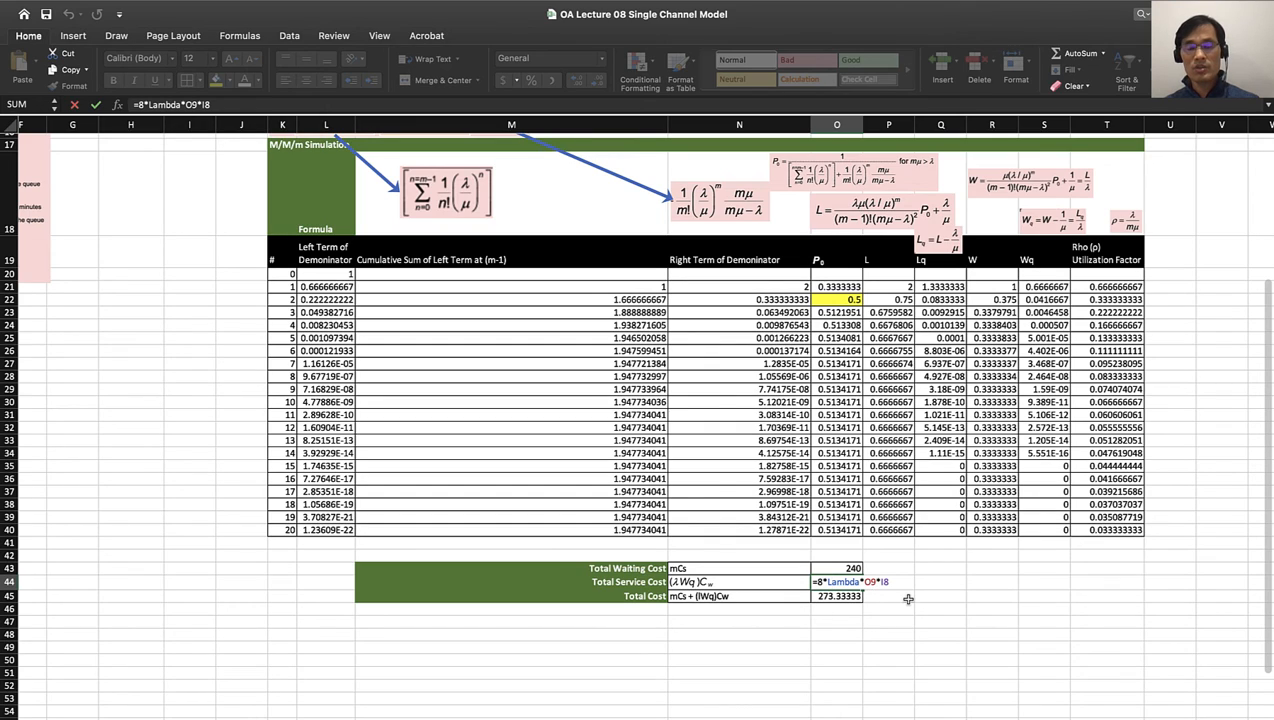
scroll(907, 598, up, 8)
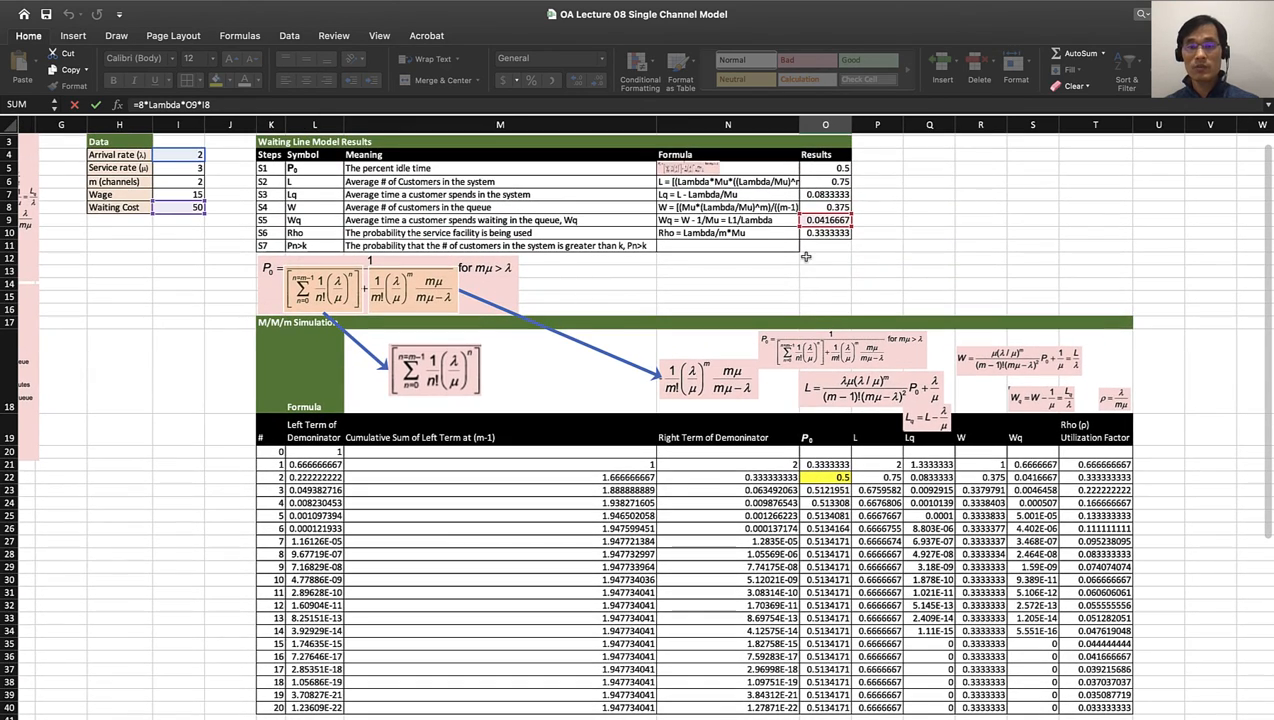
scroll(812, 580, down, 8)
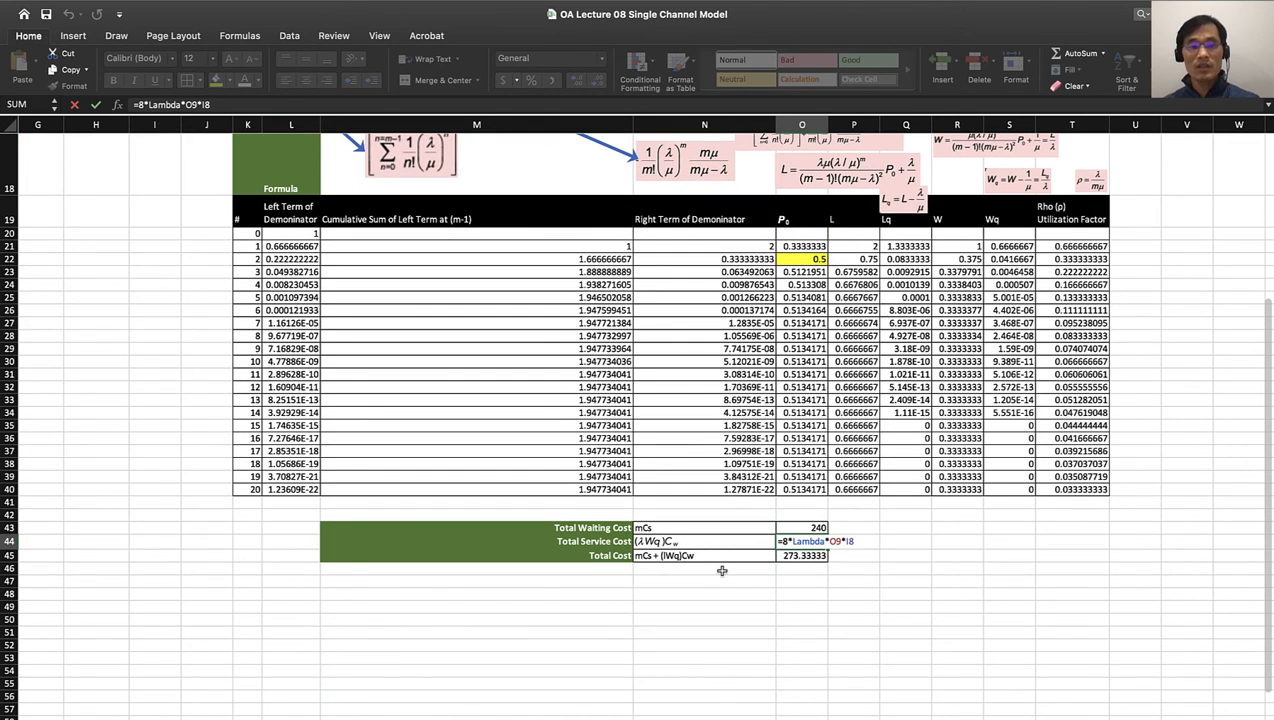
key(Return)
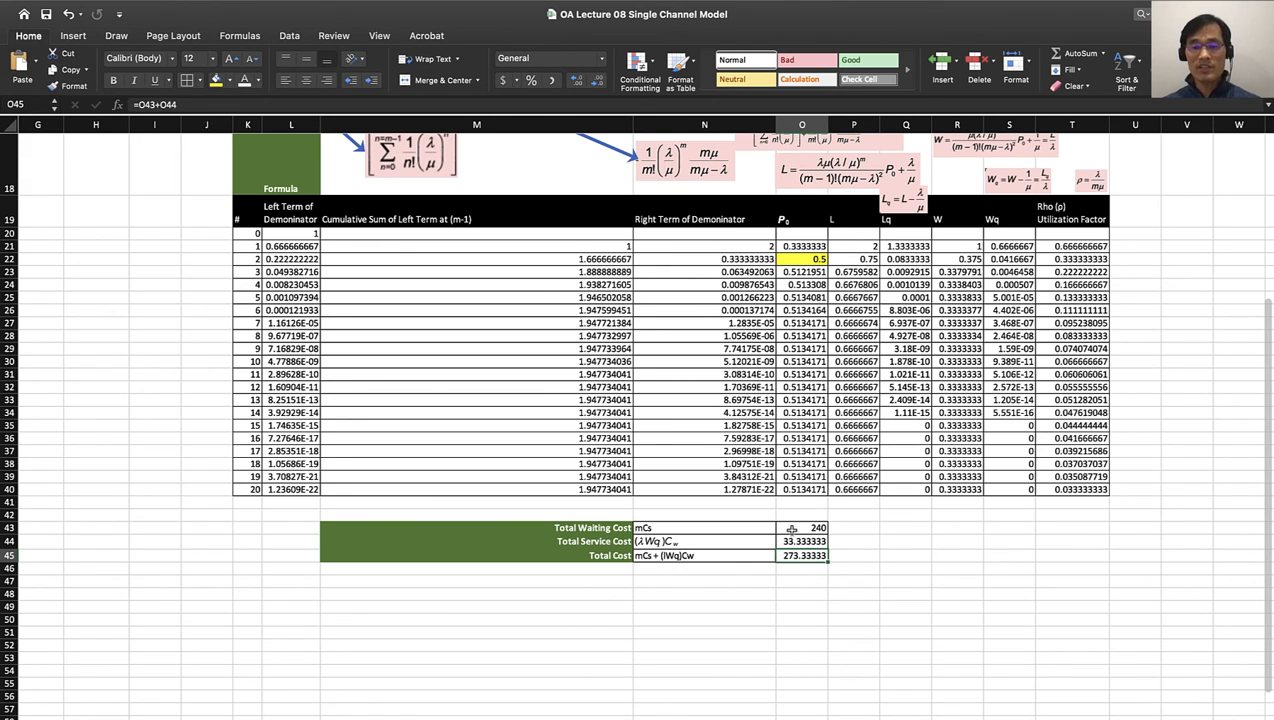
Step: Format the three cost results in O43:O45 as dollar amounts in Accounting format
drag(788, 528, 790, 553)
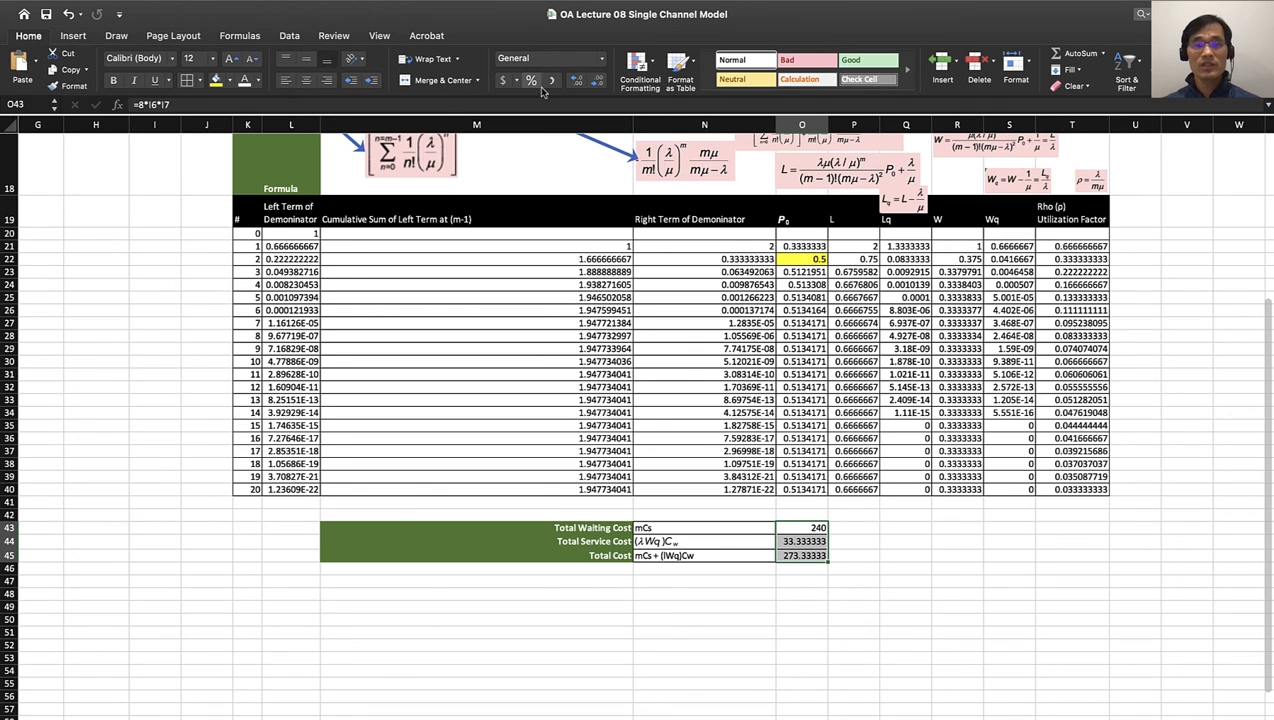
click(506, 82)
click(820, 628)
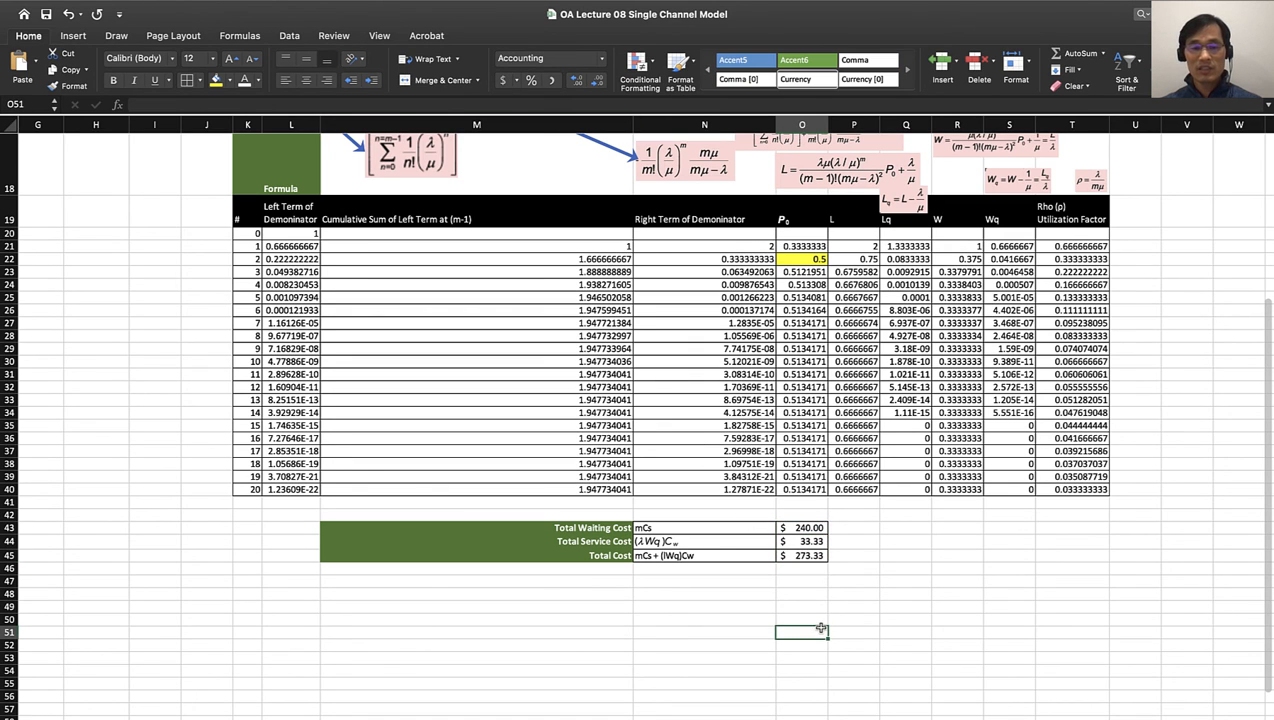
Step: Review the simulation table and inspect the P0 formula in cell O22 with its references to M22 and N22
scroll(803, 582, up, 5)
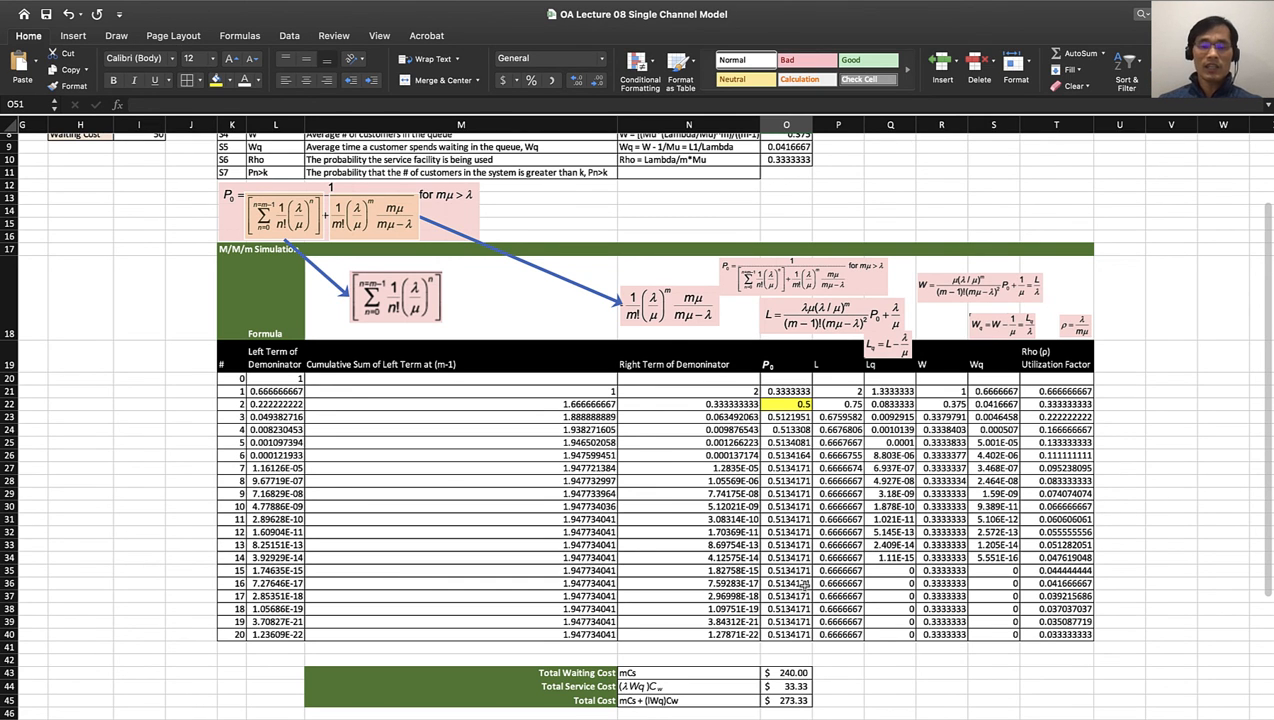
scroll(805, 584, up, 3)
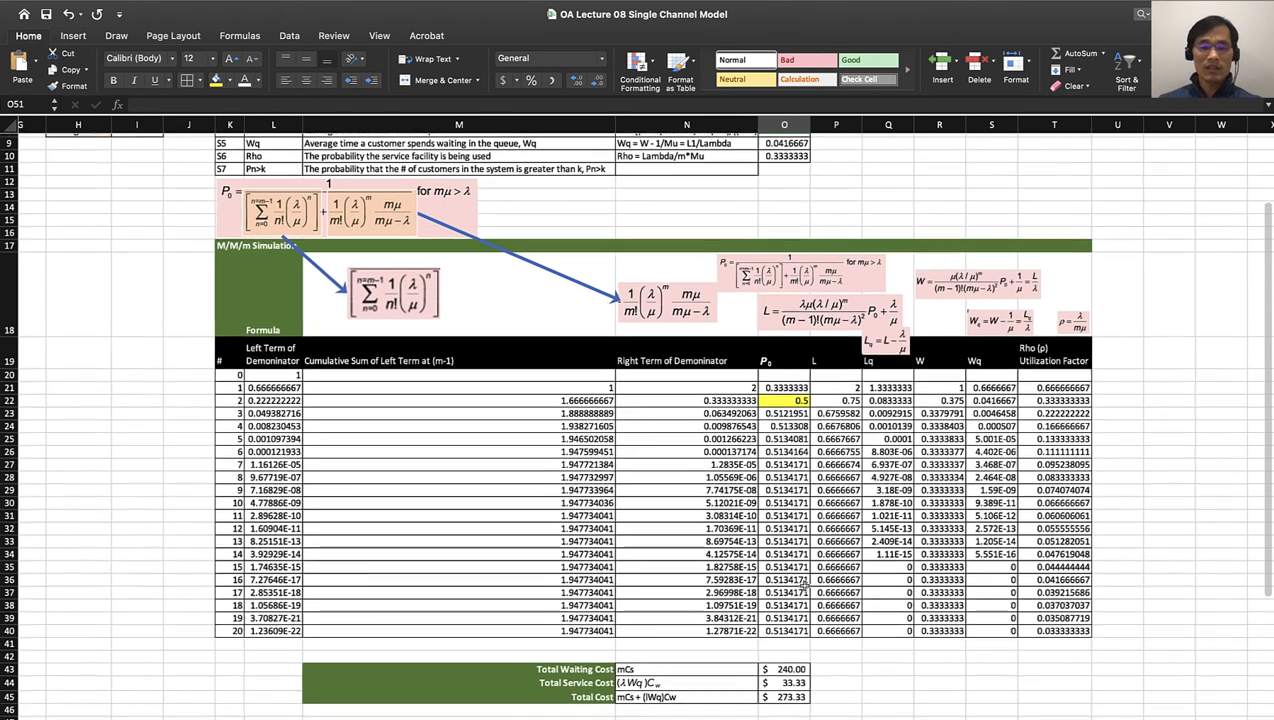
scroll(805, 586, down, 1)
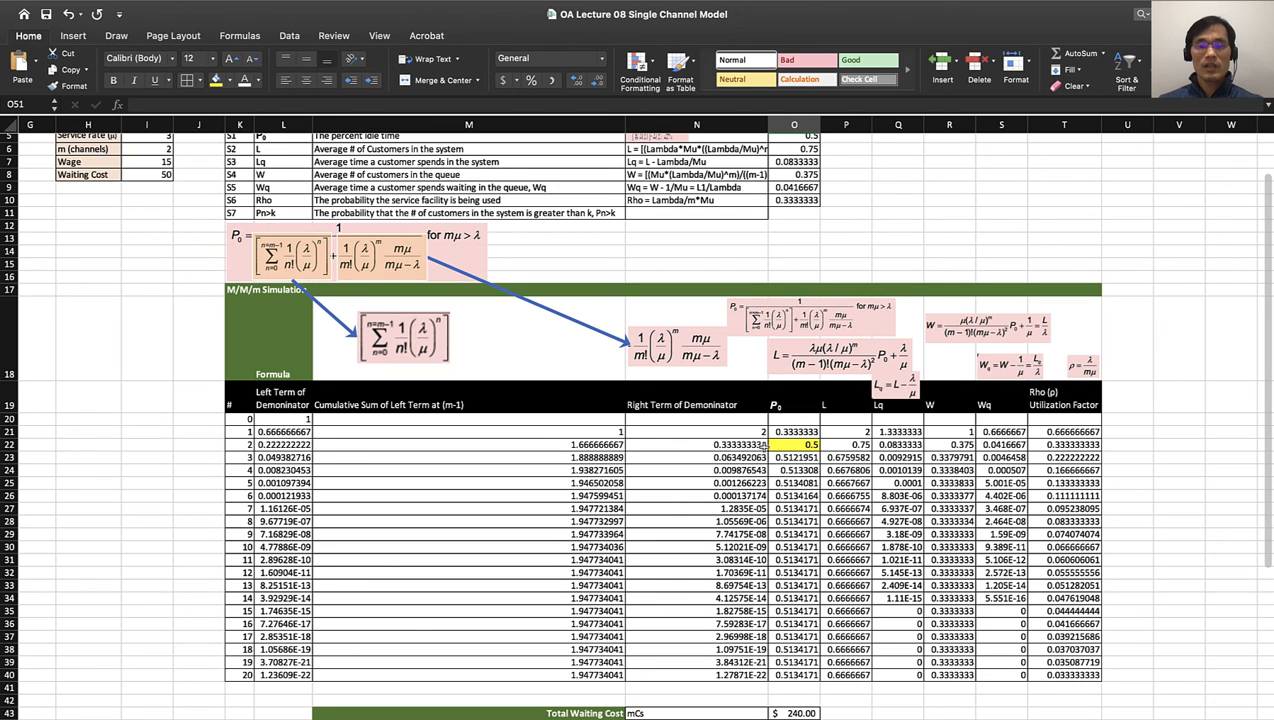
double_click(777, 445)
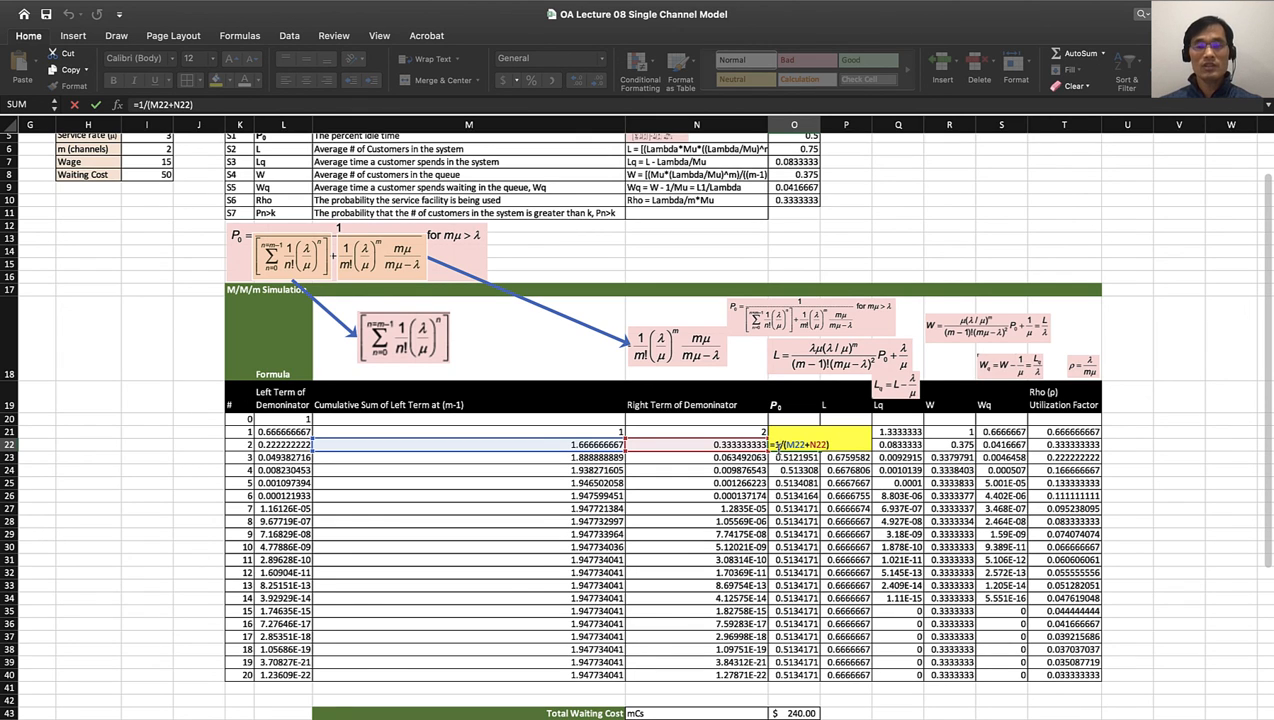
key(Return)
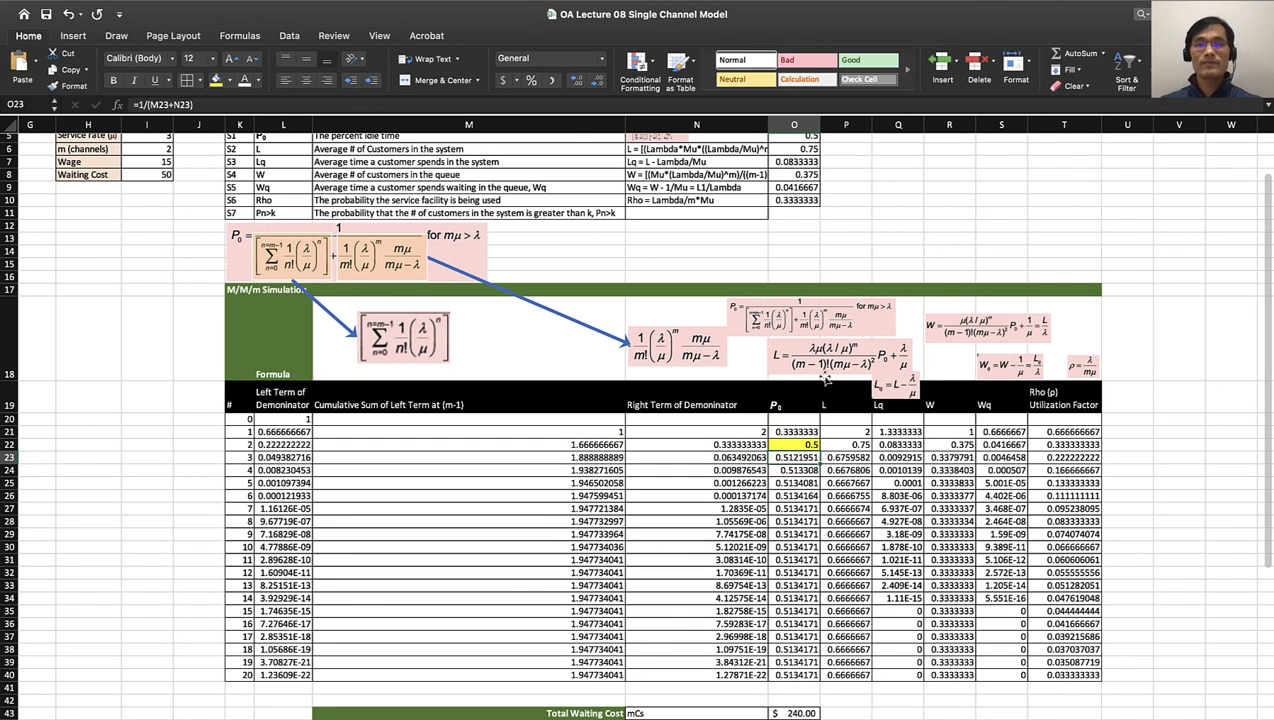
click(889, 8)
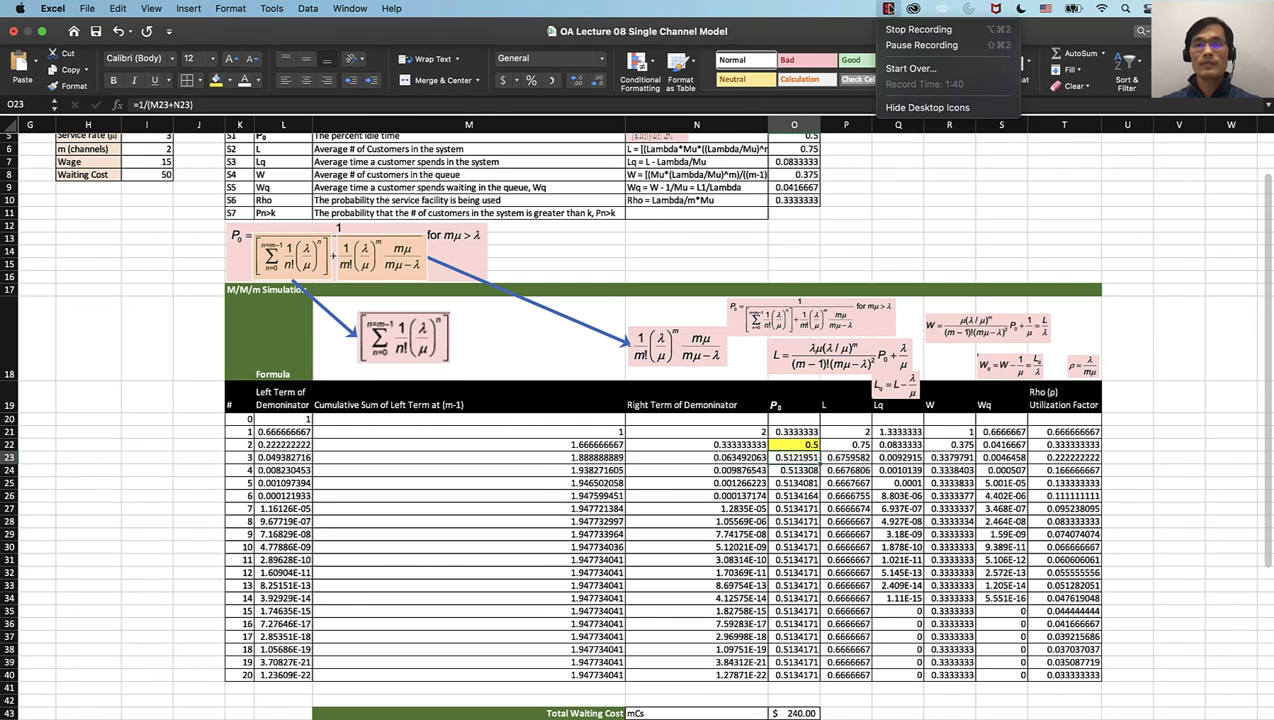